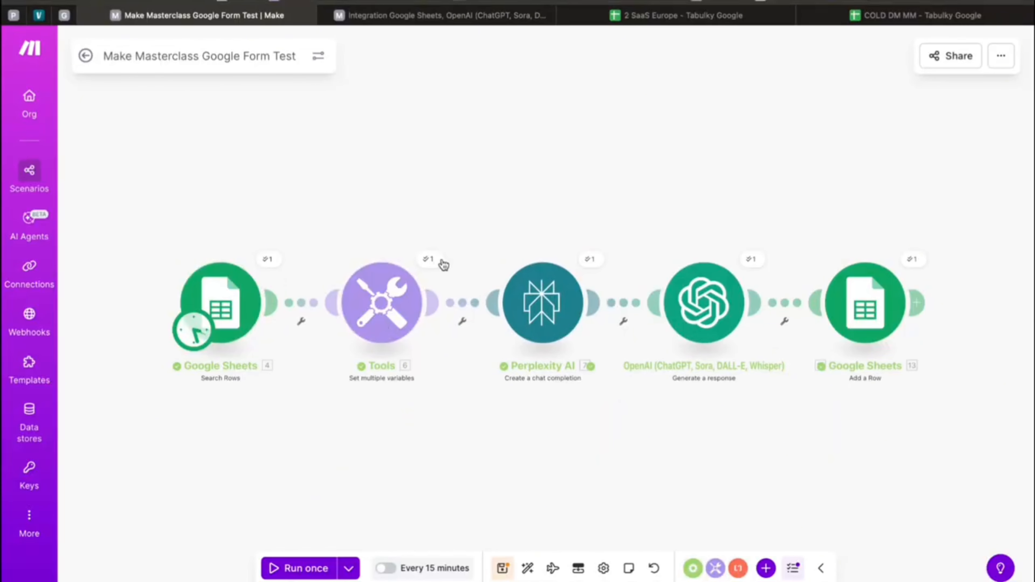
left_click(428, 260)
left_click(379, 255)
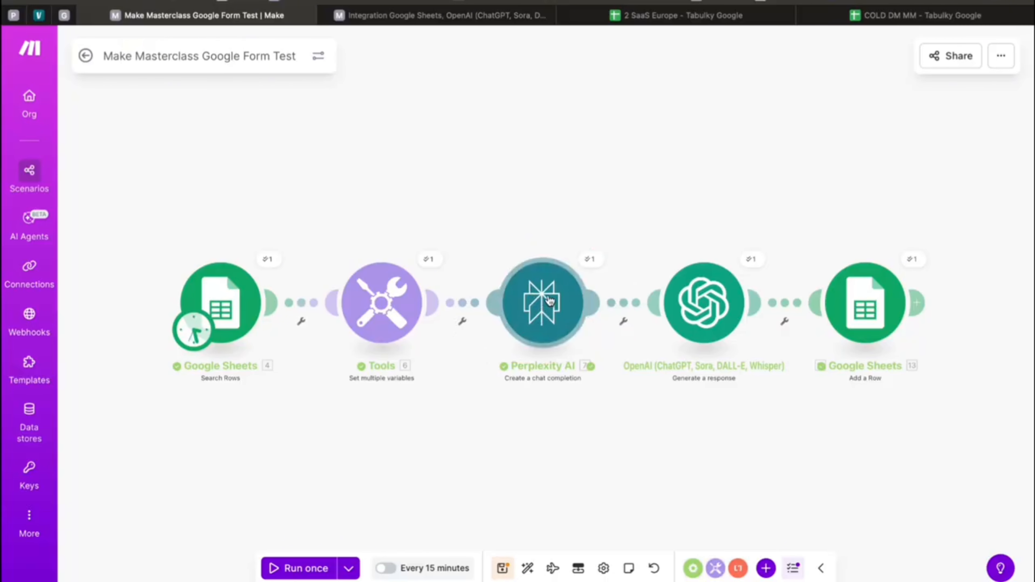
scroll(700, 287, "right", 3)
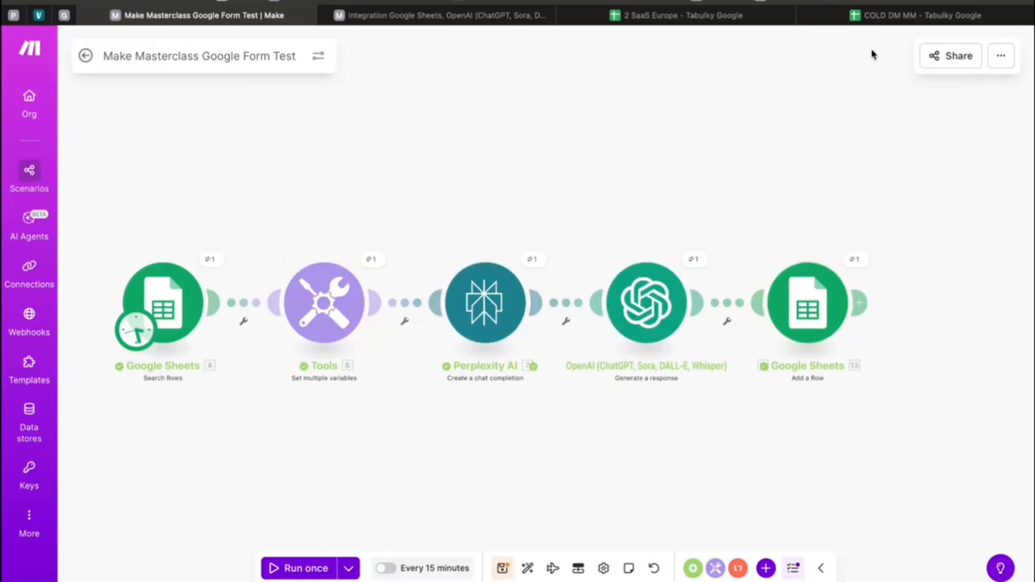
Step: Switch to the COLD DM MM spreadsheet and examine the NAME and DM columns and the generated message in row 3
left_click(880, 15)
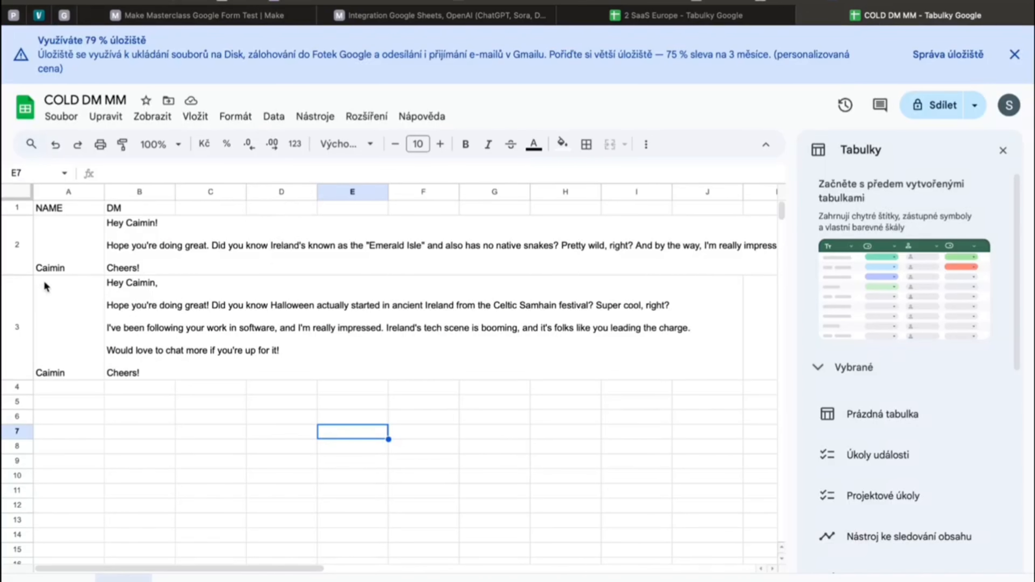
left_click(68, 209)
left_click(132, 213)
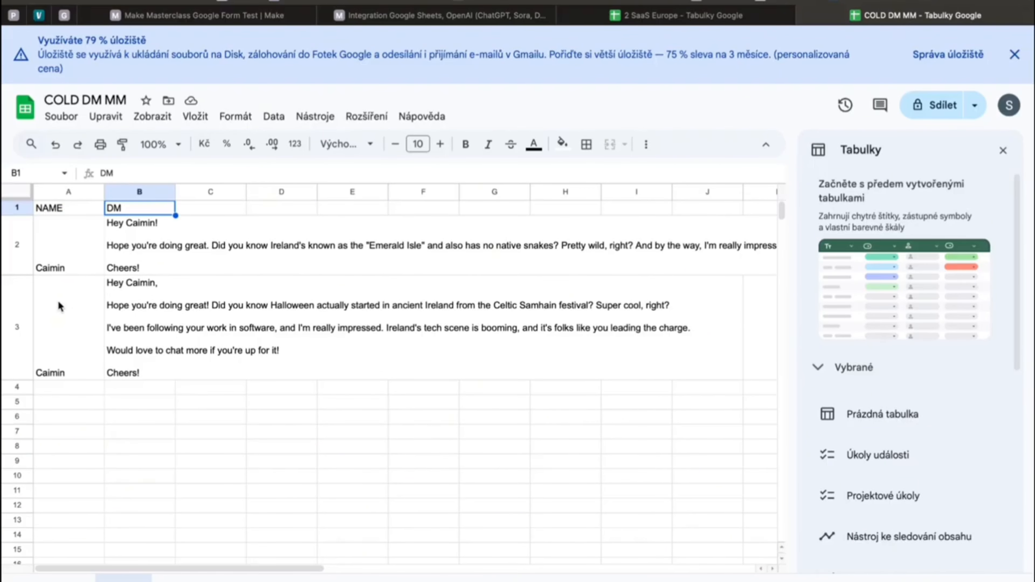
left_click_drag(59, 306, 377, 305)
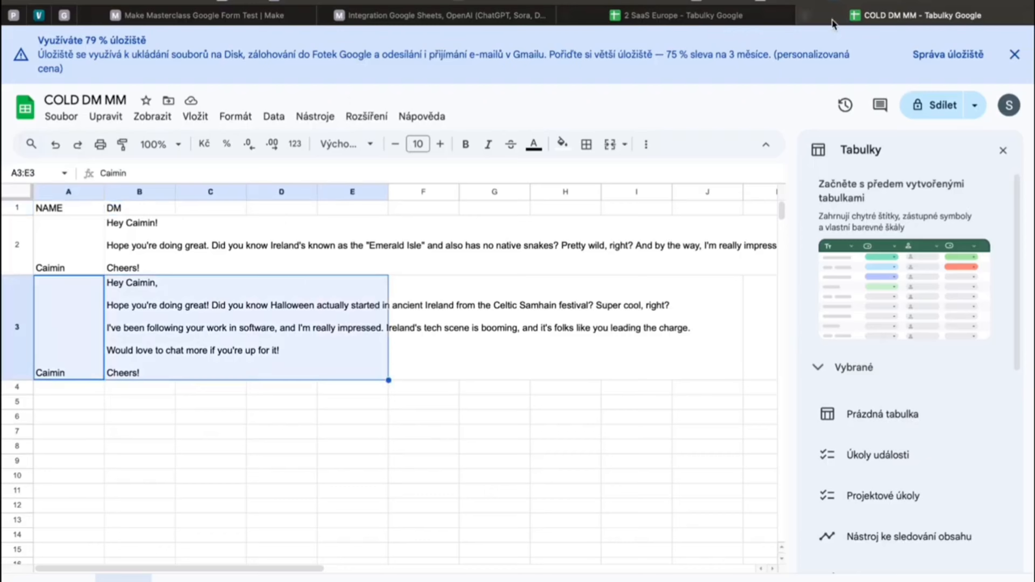
Step: Compare the Google Sheets, OpenAI and Gmail scenario with the module chain of the Make Masterclass Google Form Test scenario
left_click(440, 15)
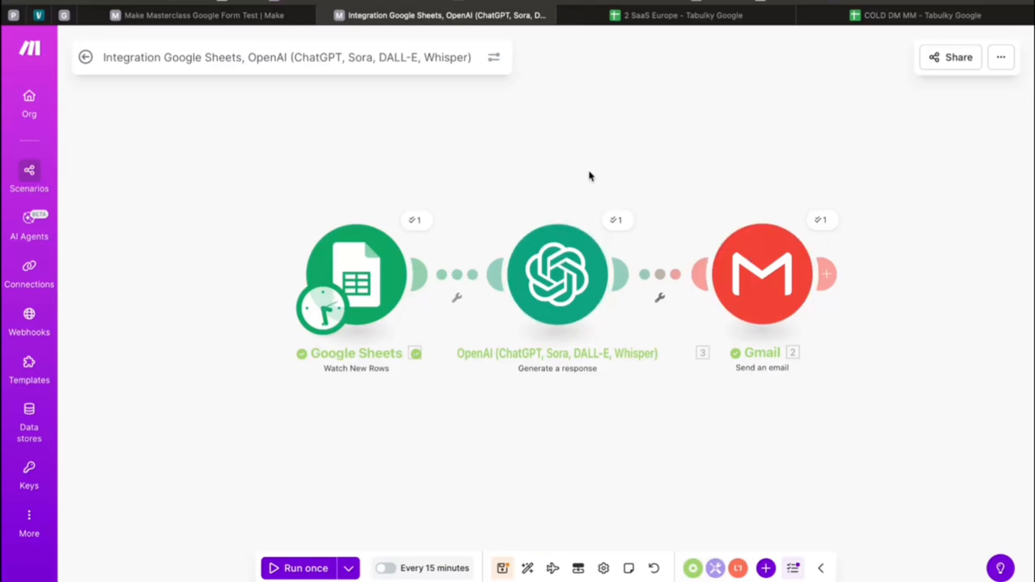
key("ctrl+shift+Tab")
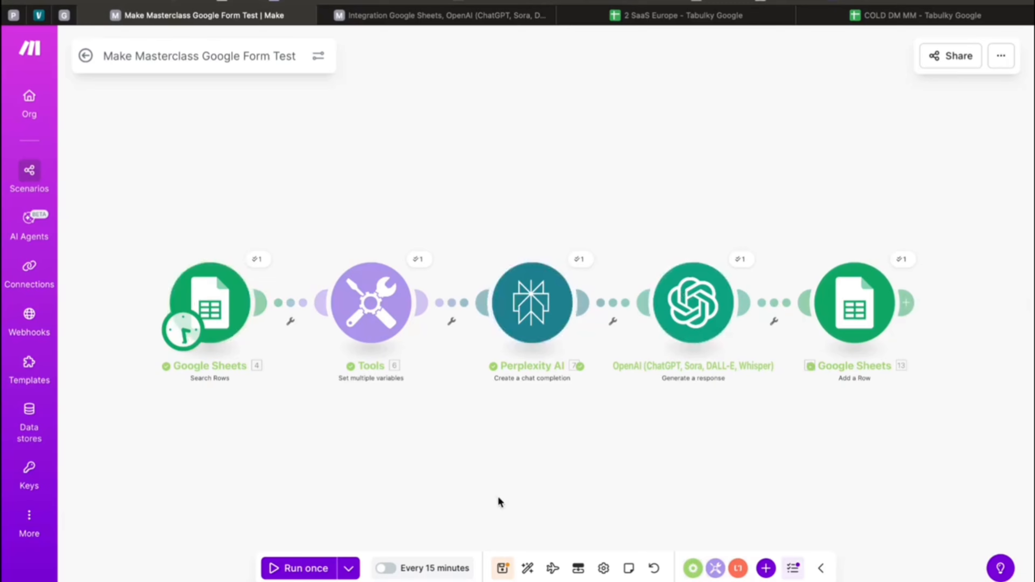
left_click(465, 16)
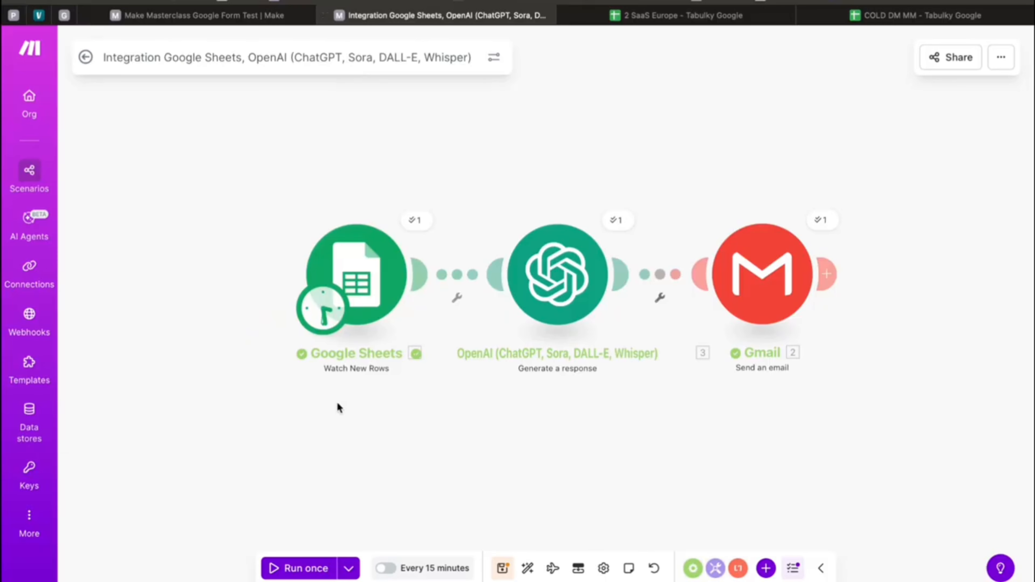
left_click(244, 15)
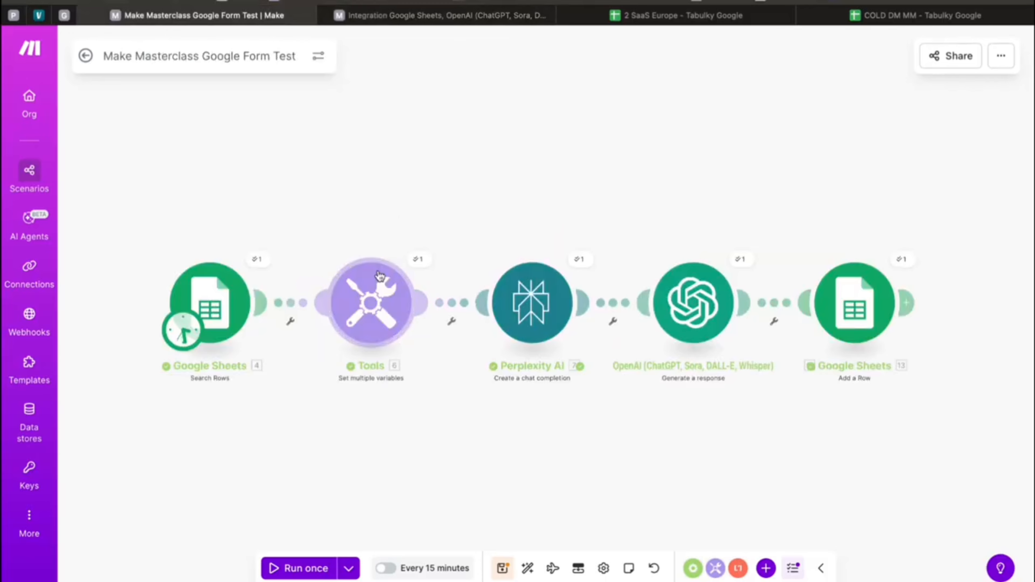
scroll(463, 446, "up", 2)
scroll(462, 444, "right", 2)
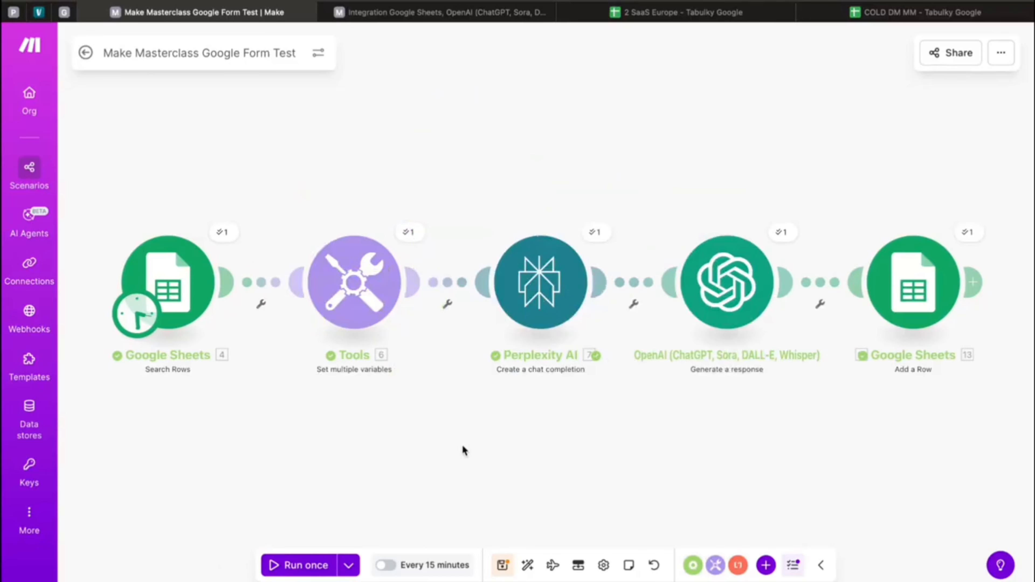
Step: Switch to the 2 SaaS Europe spreadsheet and look through its lead rows and column headers
left_click(633, 16)
scroll(211, 317, "down", 15)
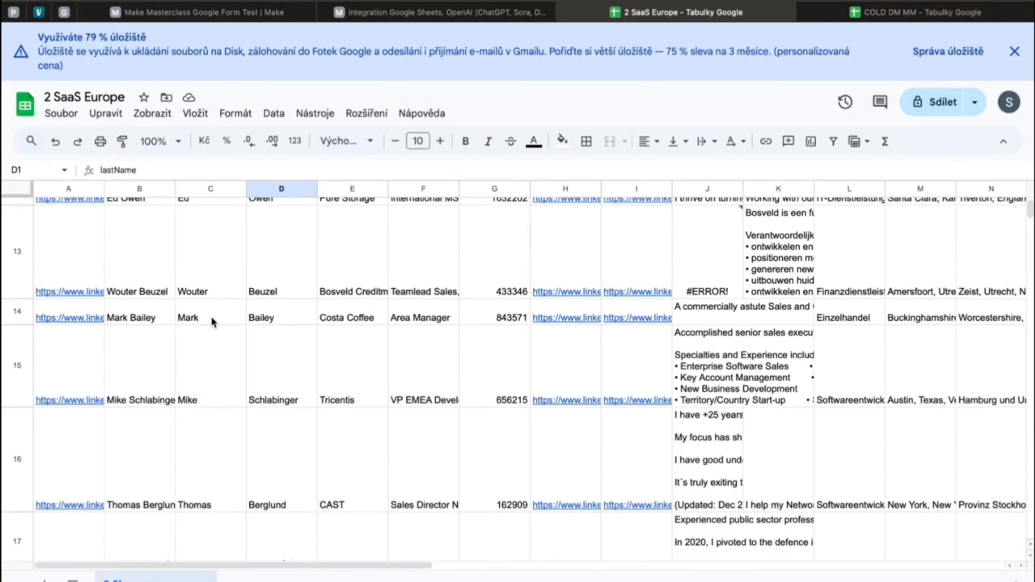
scroll(211, 317, "up", 15)
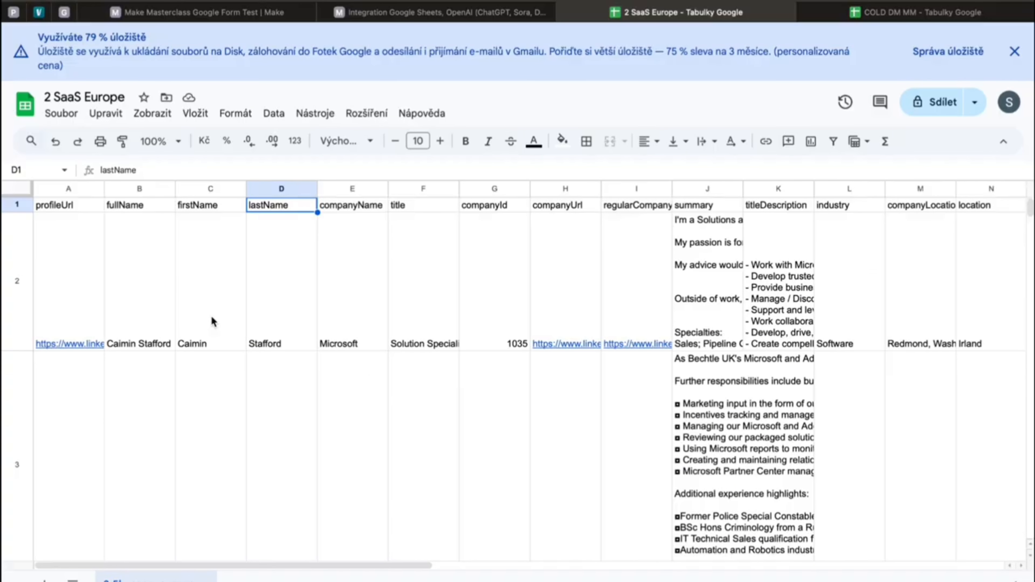
Step: Return to the Make Masterclass Google Form Test scenario and review the Search Rows module's header, filter and limit settings, saving the module
left_click(175, 13)
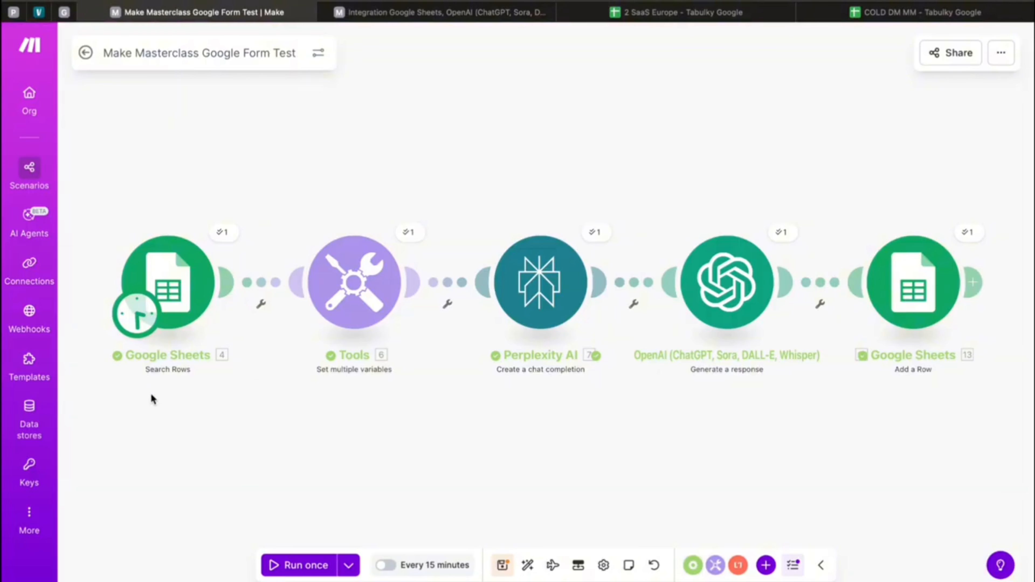
left_click(170, 267)
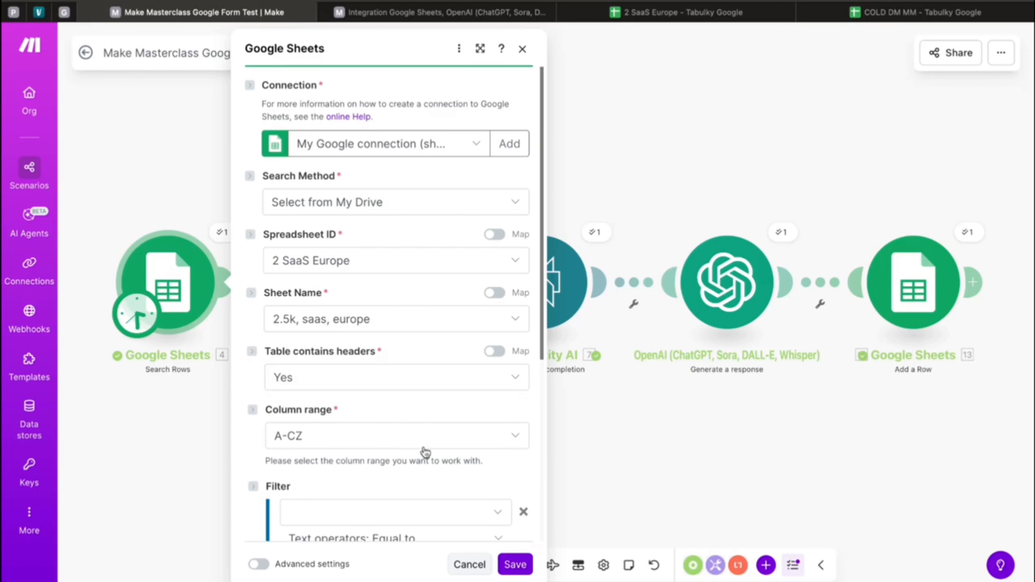
left_click(306, 376)
scroll(296, 437, "down", 7)
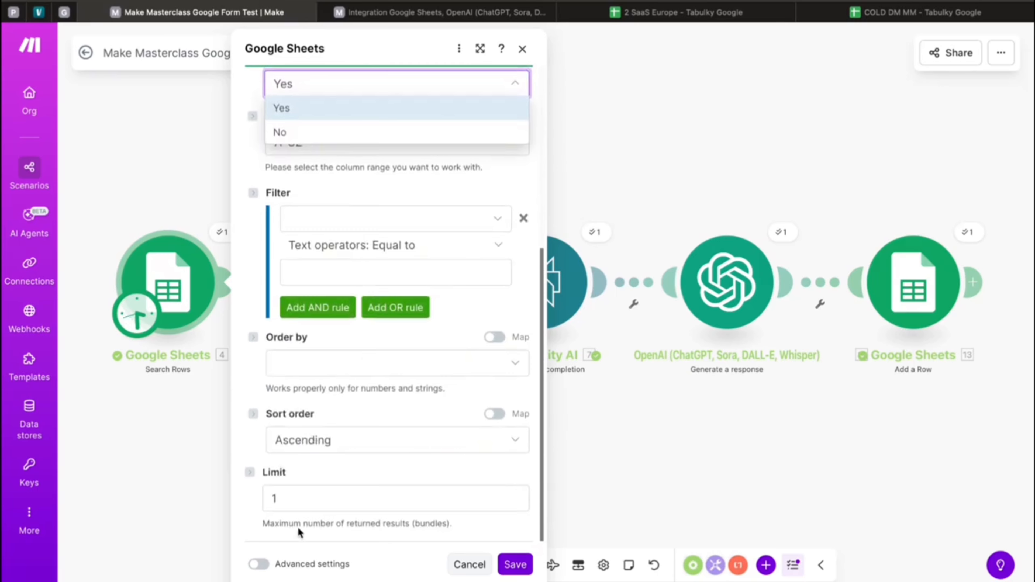
left_click(301, 503)
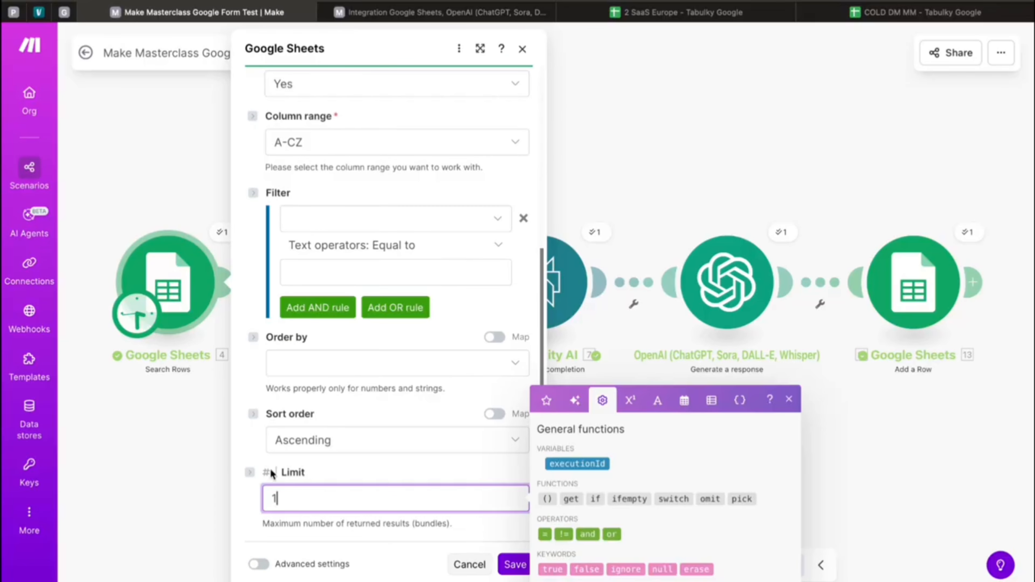
left_click(516, 565)
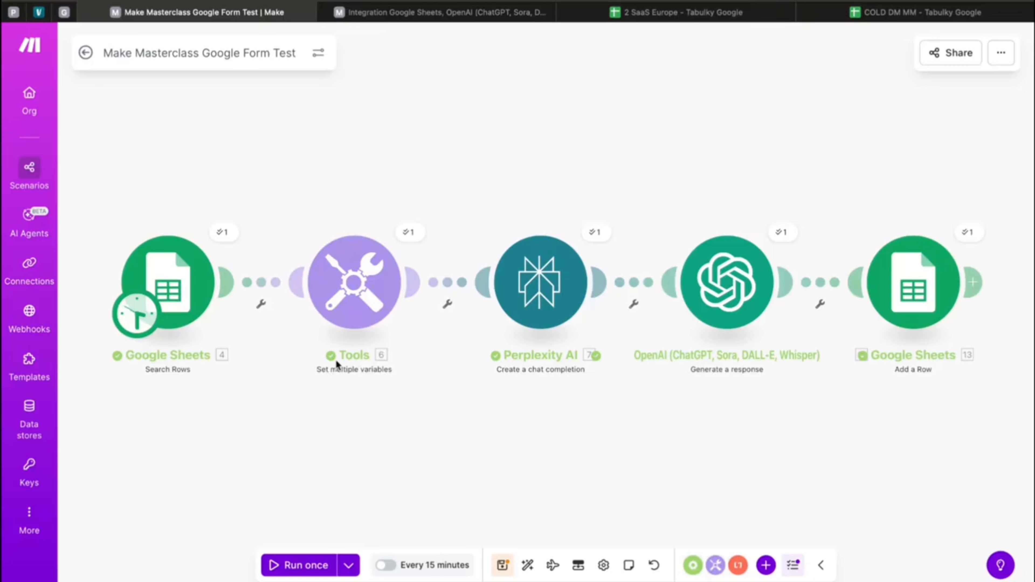
Step: Examine the names and mapped values of the three variables in the Set multiple variables module, and close it without changes
left_click(353, 270)
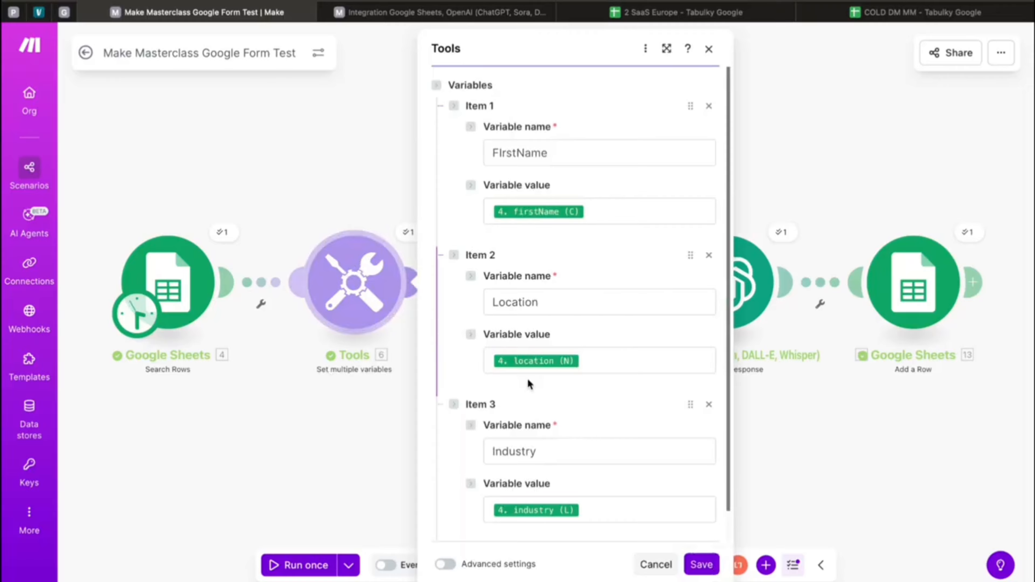
scroll(528, 378, "down", 1)
scroll(571, 286, "up", 1)
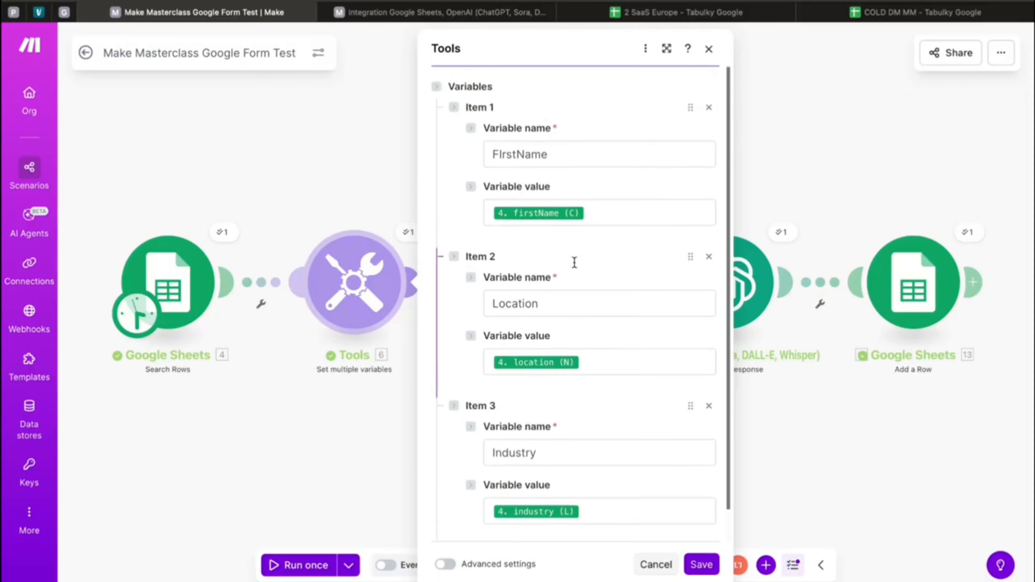
left_click(555, 157)
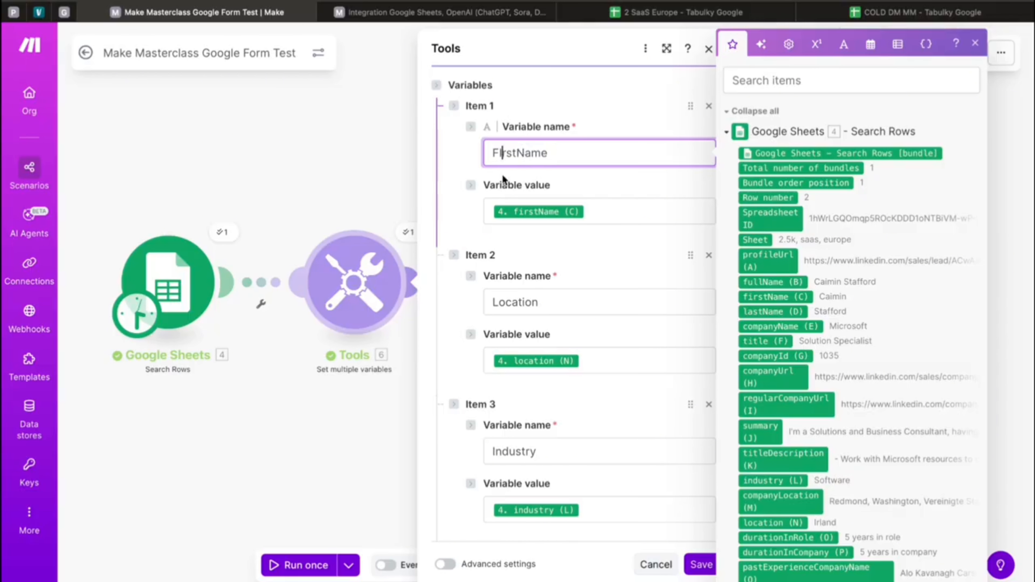
left_click(576, 186)
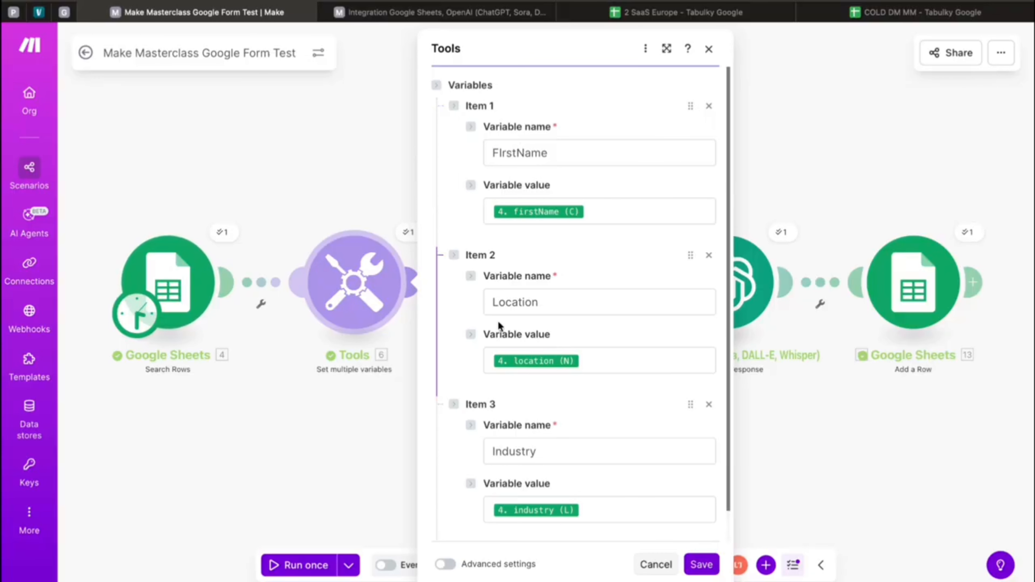
scroll(536, 387, "down", 2)
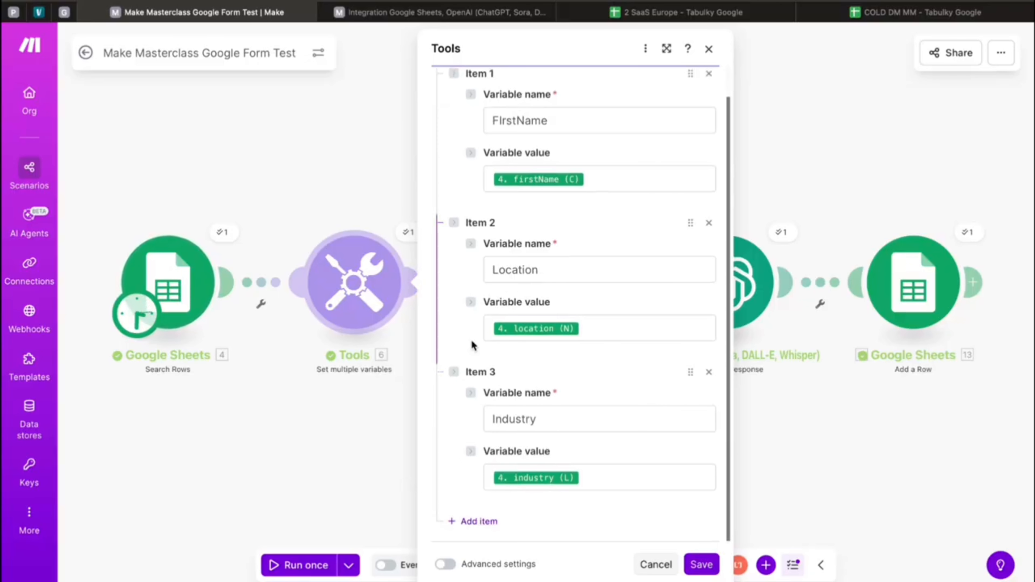
scroll(489, 265, "up", 2)
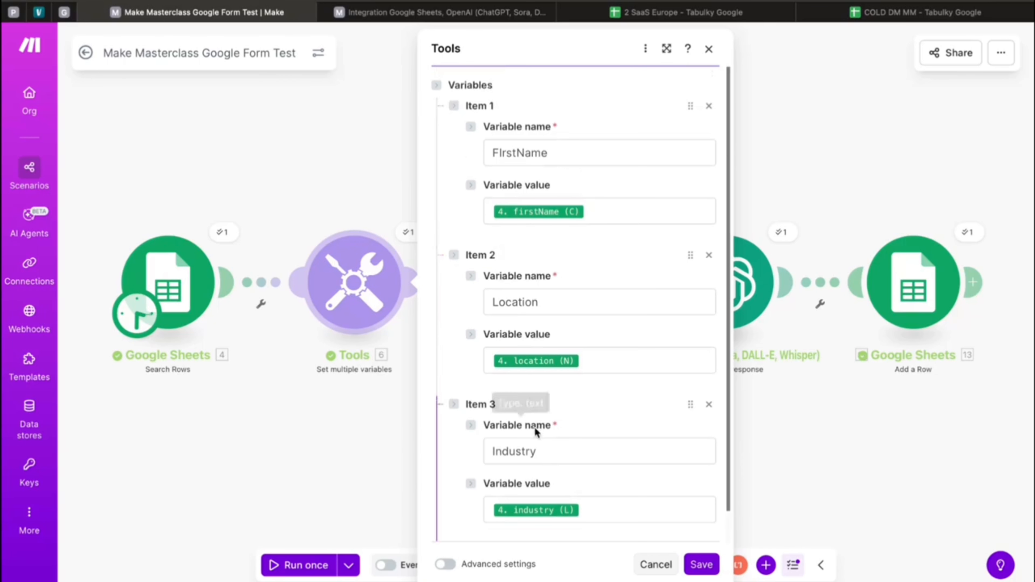
scroll(535, 428, "down", 2)
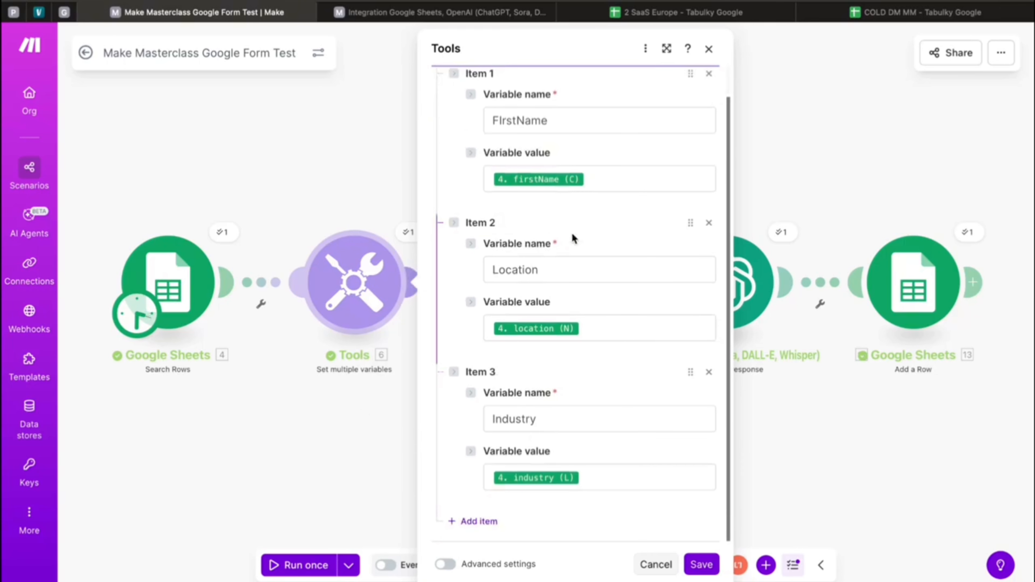
key("Escape")
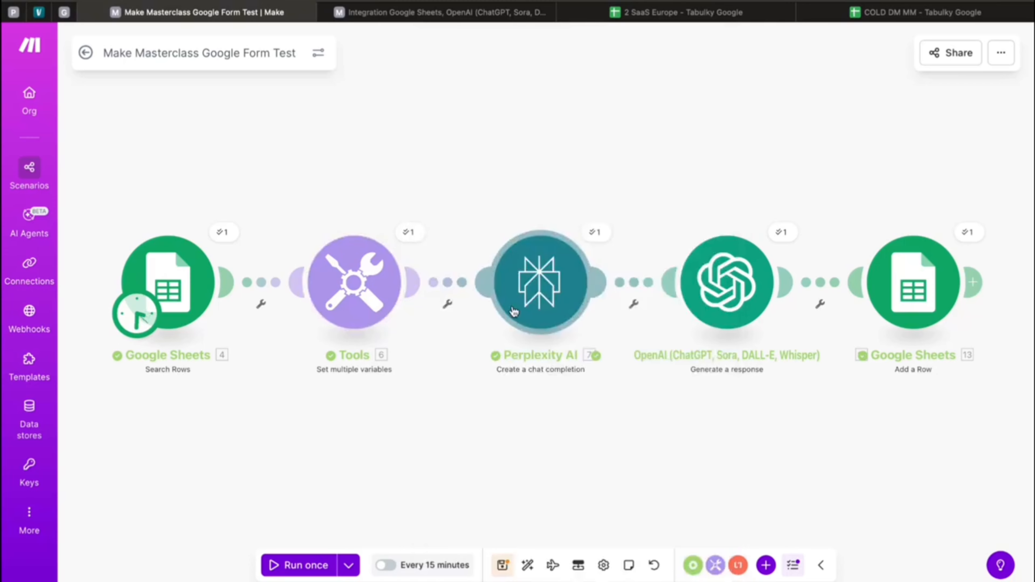
Step: Examine the Perplexity AI module's model, message content and role, reading how the research prompt uses Location and Industry, and close it
left_click(561, 287)
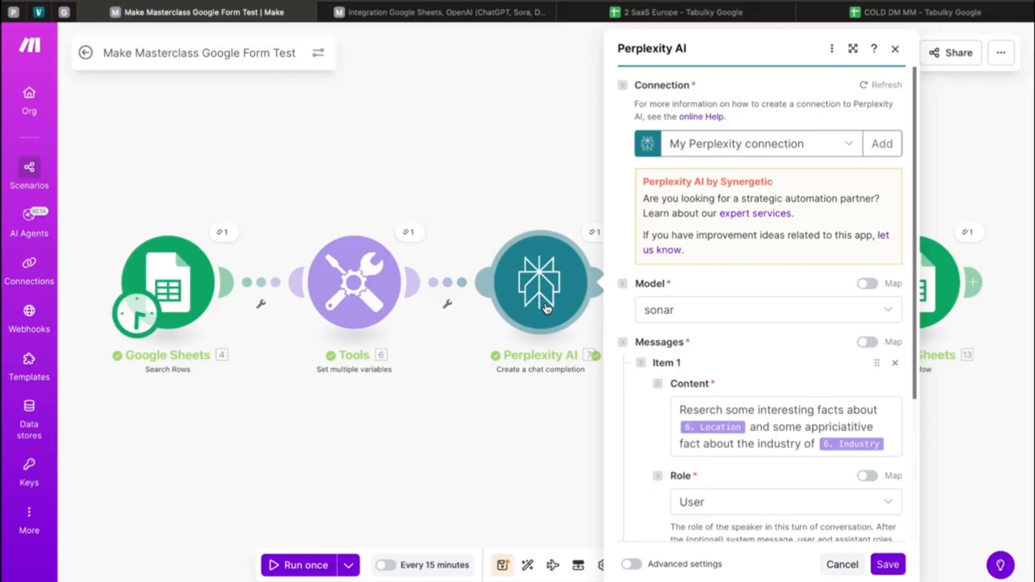
scroll(700, 359, "down", 3)
scroll(699, 359, "up", 3)
scroll(703, 423, "down", 3)
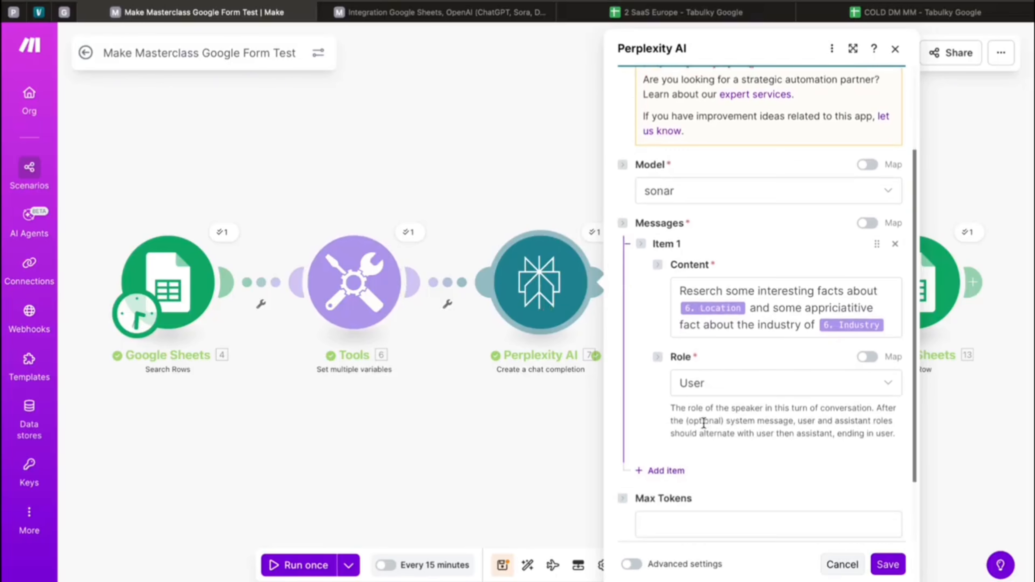
scroll(703, 423, "down", 1)
left_click(676, 249)
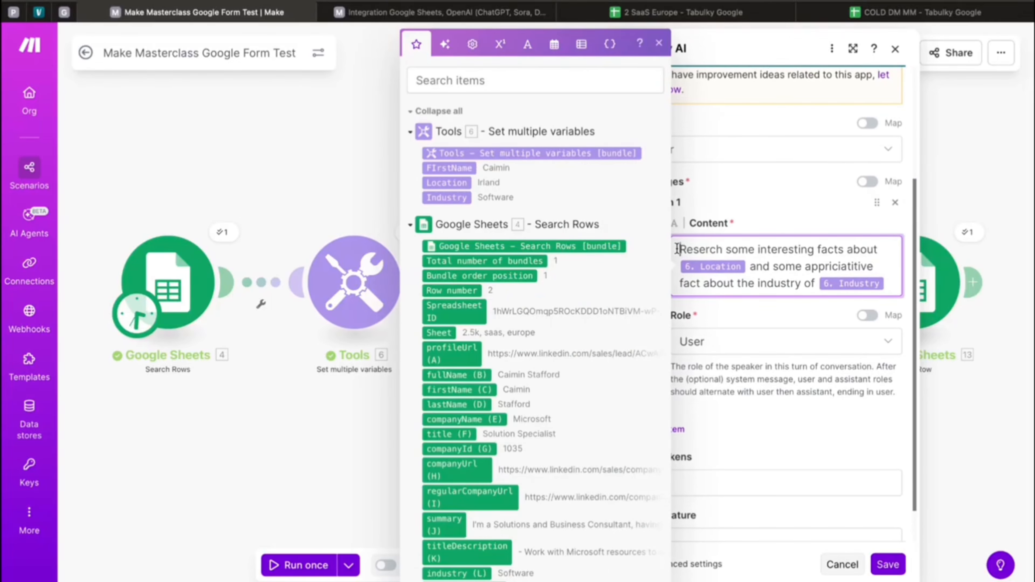
left_click_drag(677, 249, 860, 268)
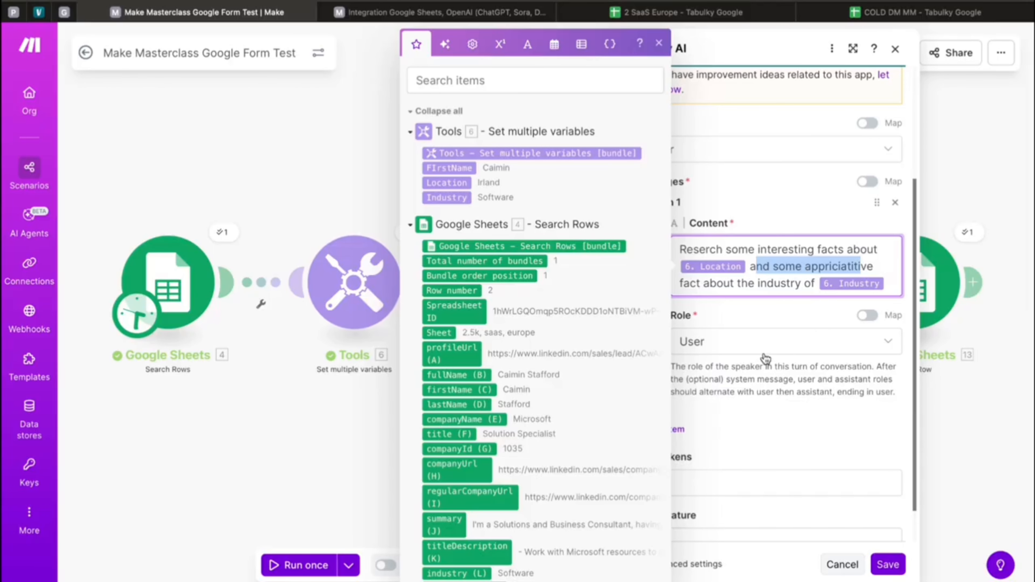
key("Escape")
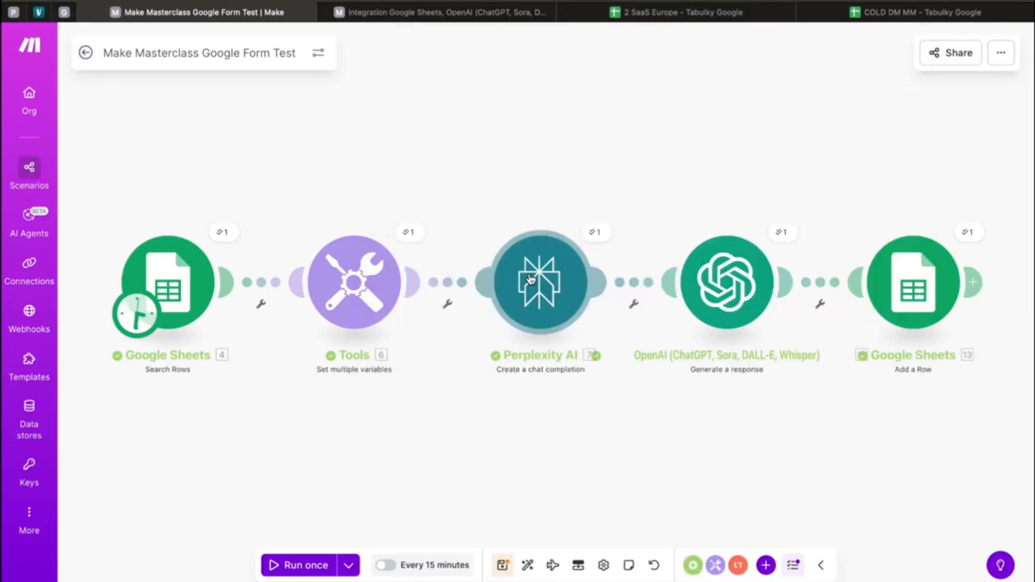
Step: Open the OpenAI Generate a response module and read its model, prompt type and the variables mapped into the cold DM prompt
scroll(532, 279, "right", 5)
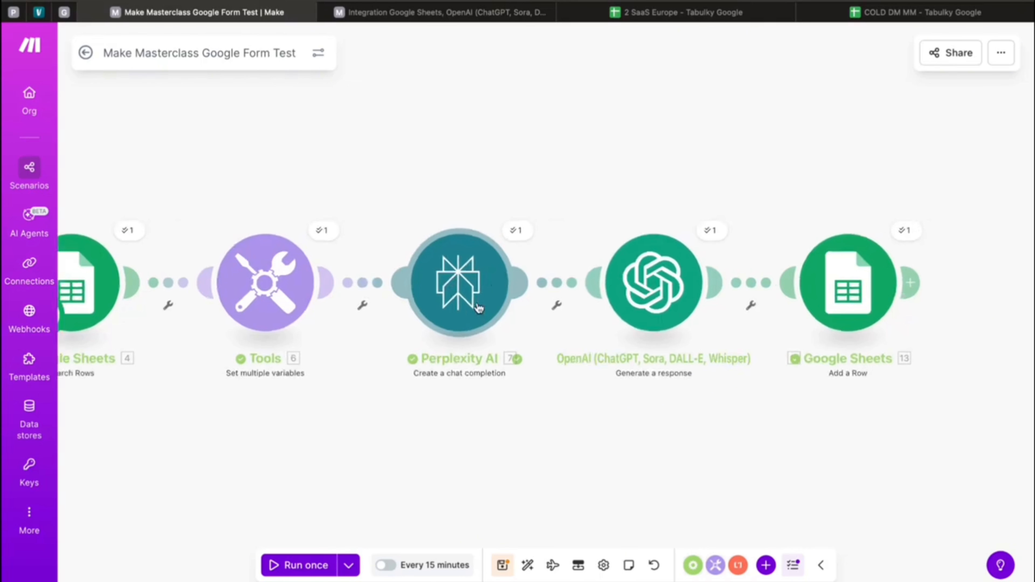
left_click(648, 304)
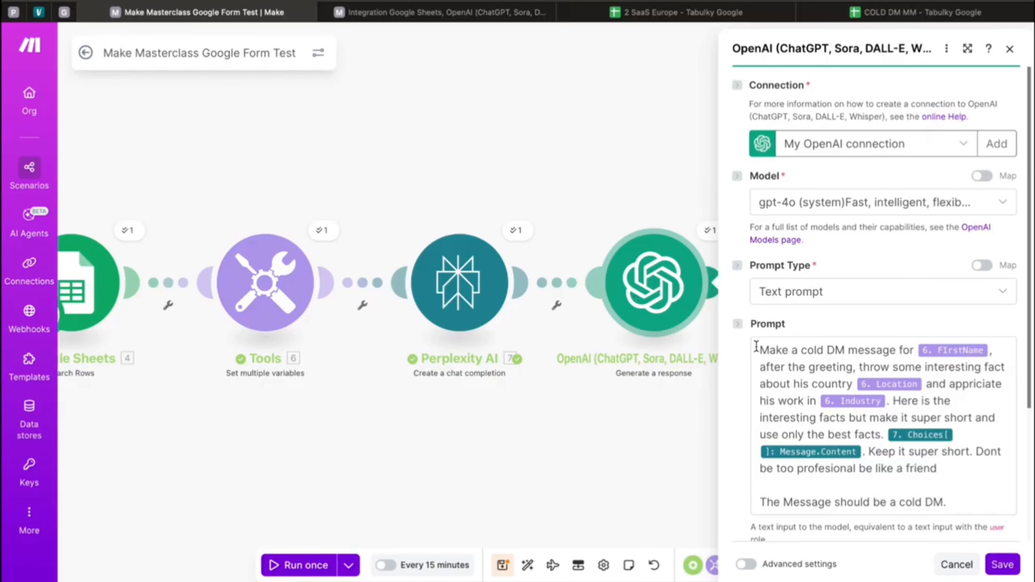
left_click_drag(757, 346, 917, 504)
left_click(918, 486)
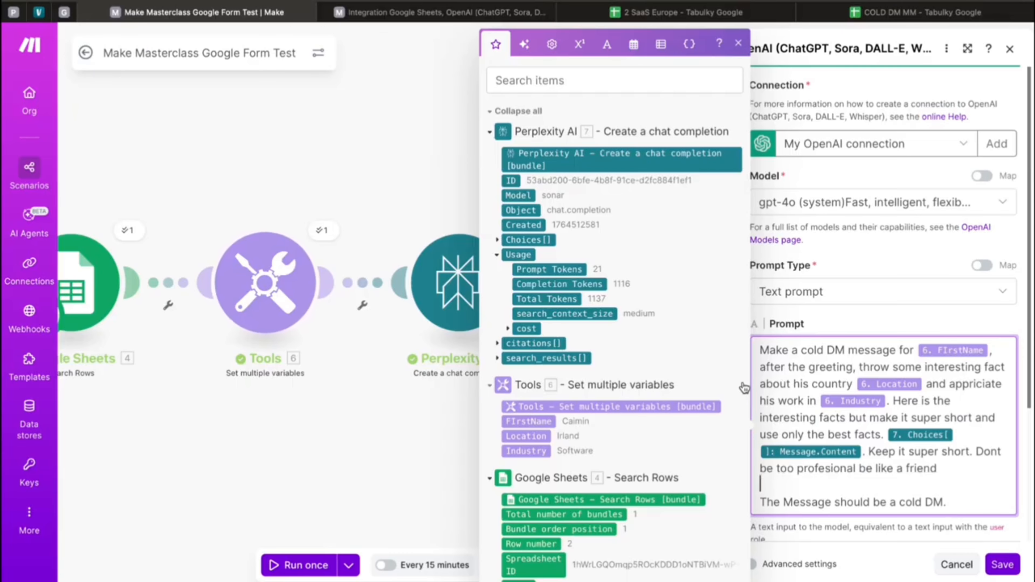
left_click_drag(759, 350, 891, 352)
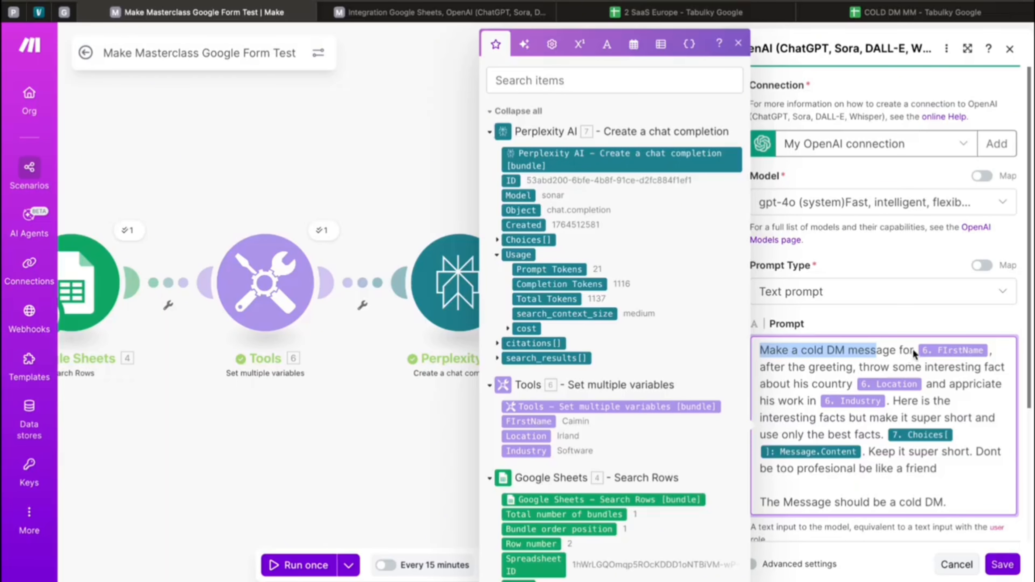
left_click(846, 351)
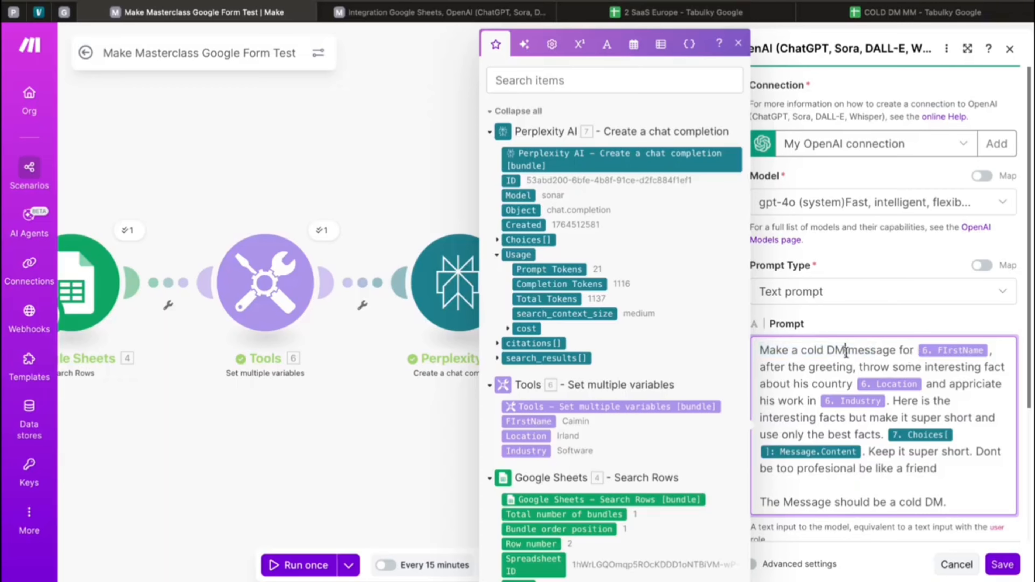
left_click_drag(823, 350, 846, 350)
Step: Delete the sentence "Keep it super short." from the OpenAI prompt, look at the Max Output Tokens setting, and save the module
left_click_drag(869, 452, 969, 456)
key("BackSpace")
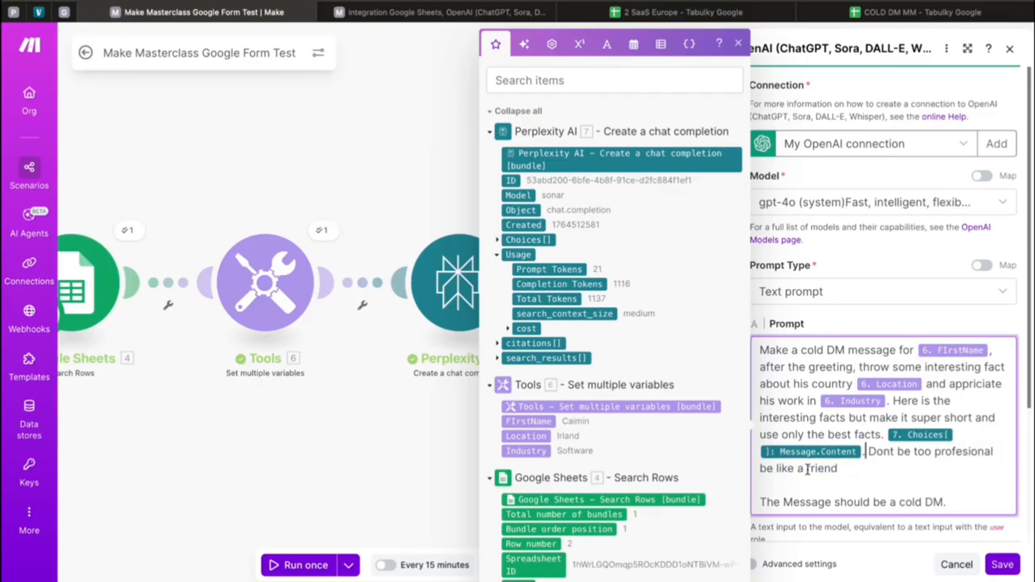
double_click(833, 472)
left_click(845, 472)
scroll(881, 469, "down", 2)
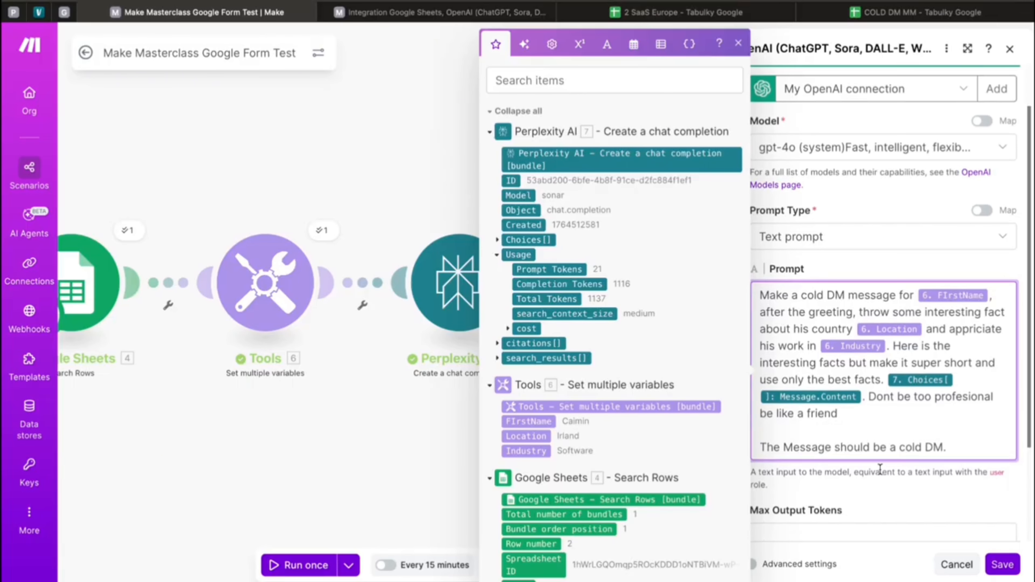
triple_click(889, 508)
scroll(889, 509, "down", 5)
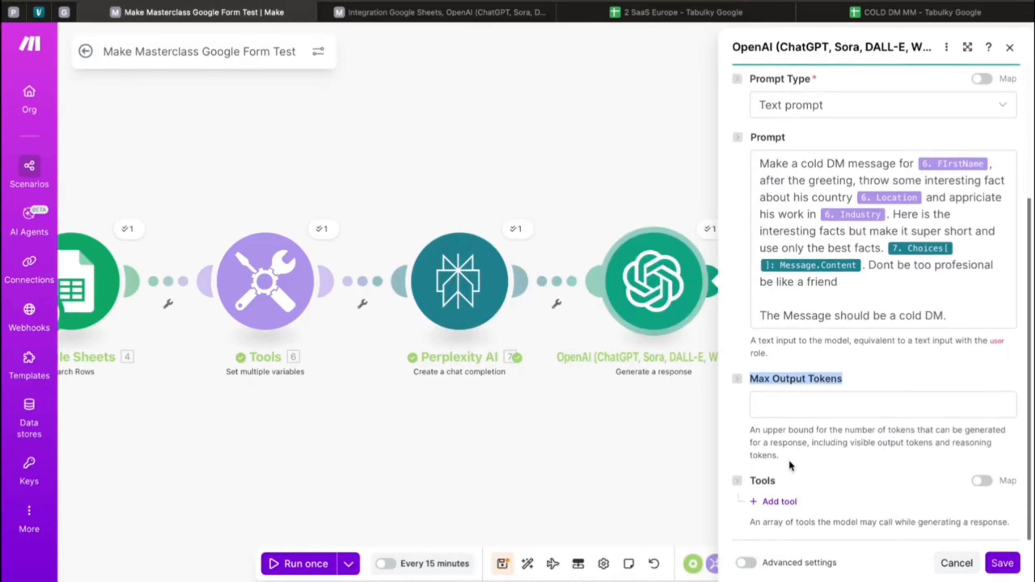
left_click(762, 408)
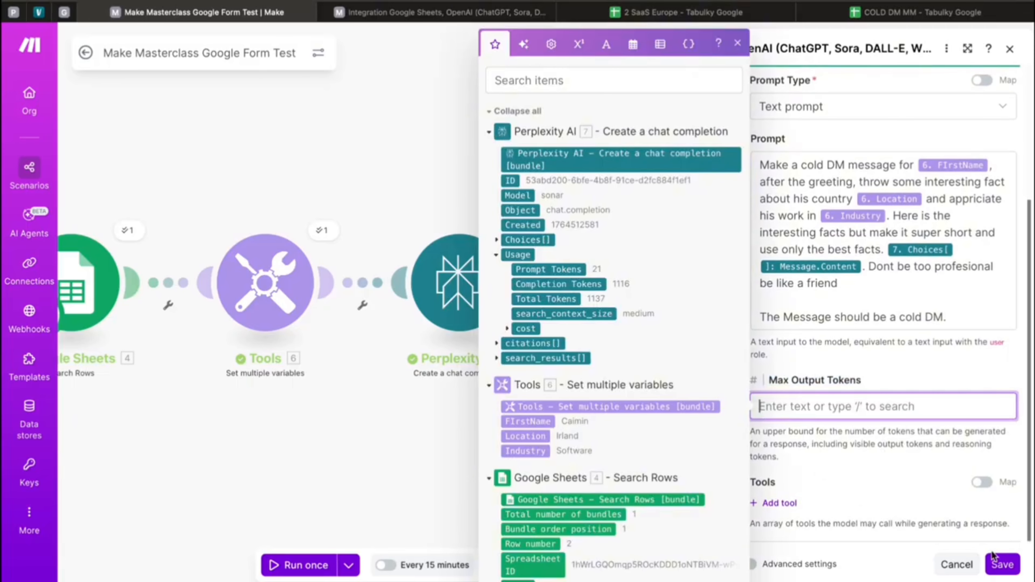
left_click(995, 561)
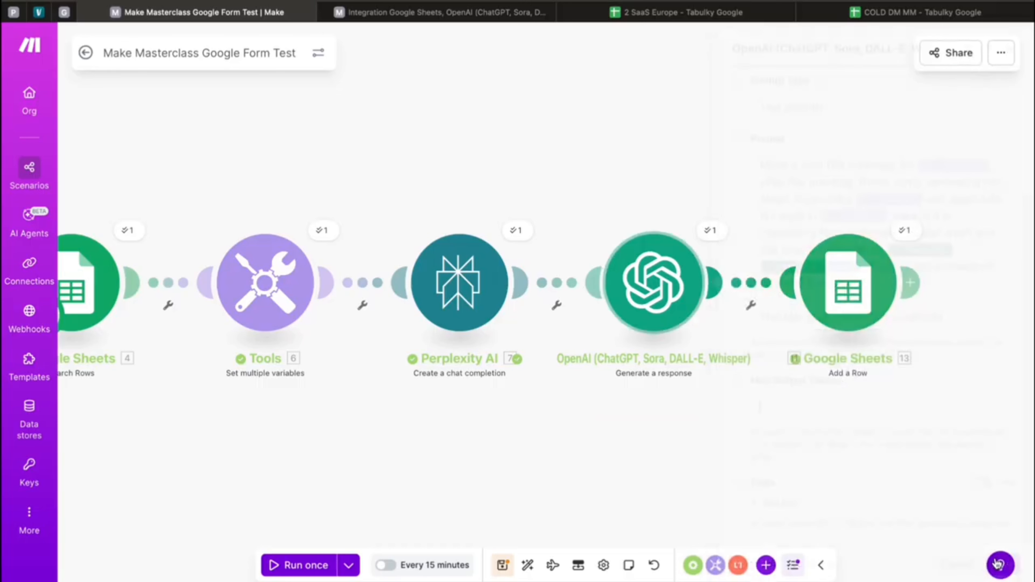
Step: Open the Google Sheets Add a Row module and review its target spreadsheet, sheet name, header setting and mapped NAME and DM values
left_click(828, 282)
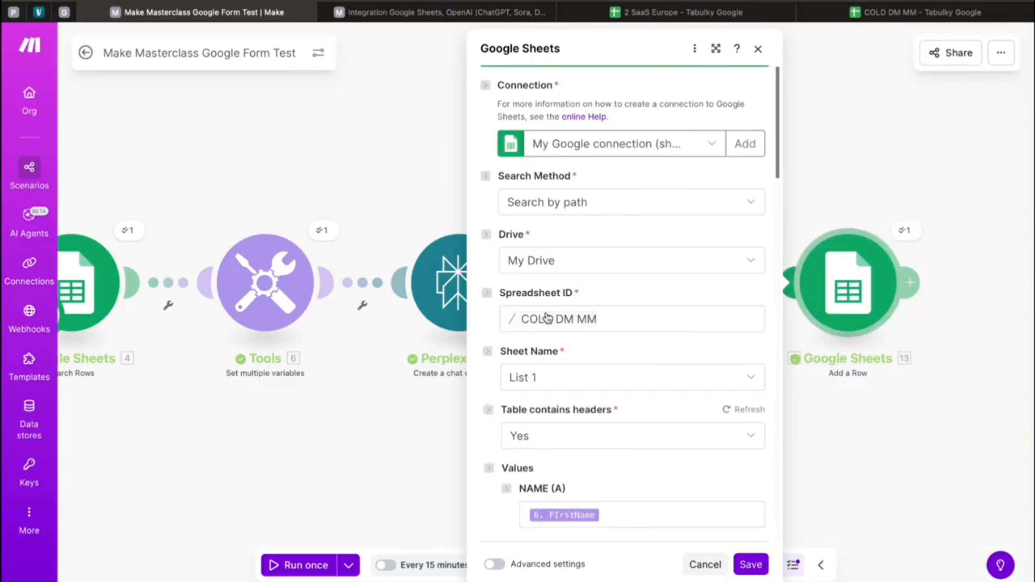
left_click(889, 8)
left_click(197, 12)
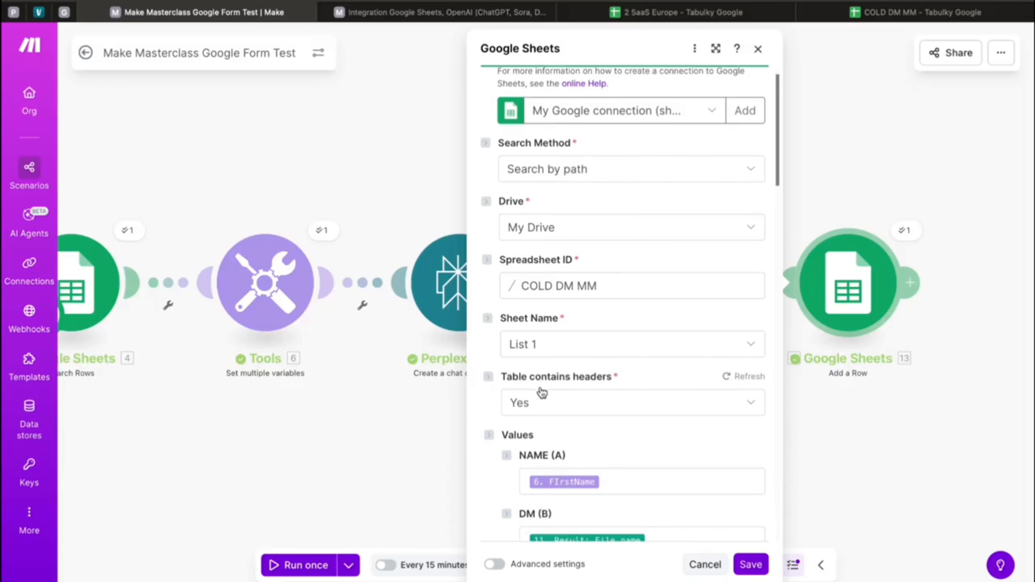
scroll(575, 238, "down", 5)
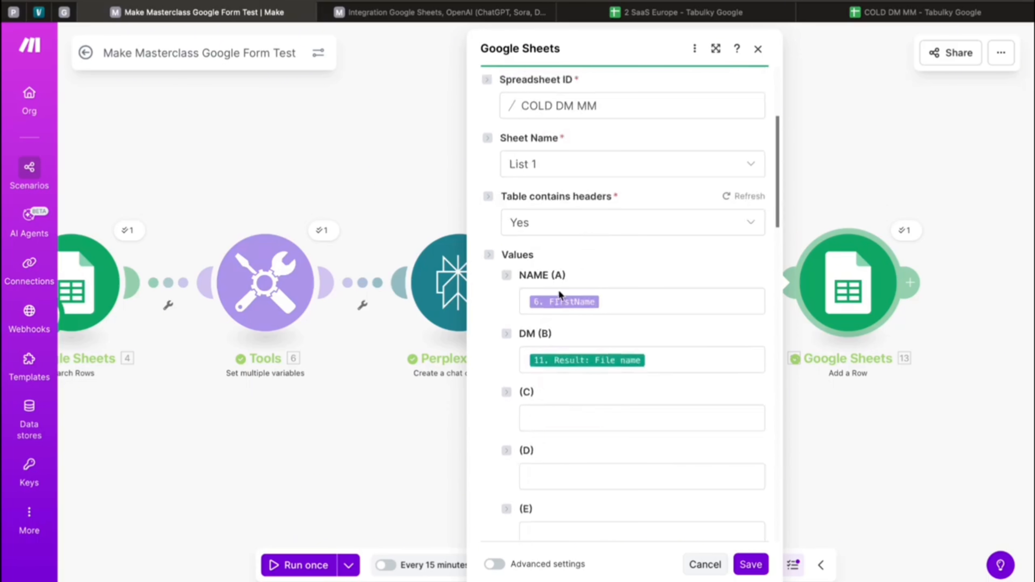
Step: Switch to the COLD DM MM spreadsheet and look at its NAME and DM column headers and the rows already stored beneath them
left_click(861, 14)
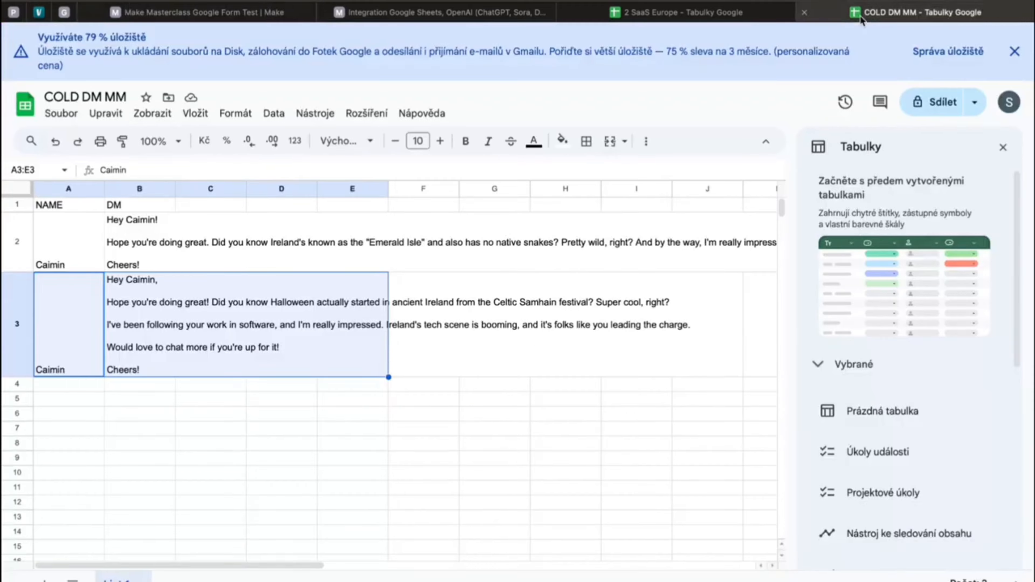
left_click(55, 205)
left_click(129, 205)
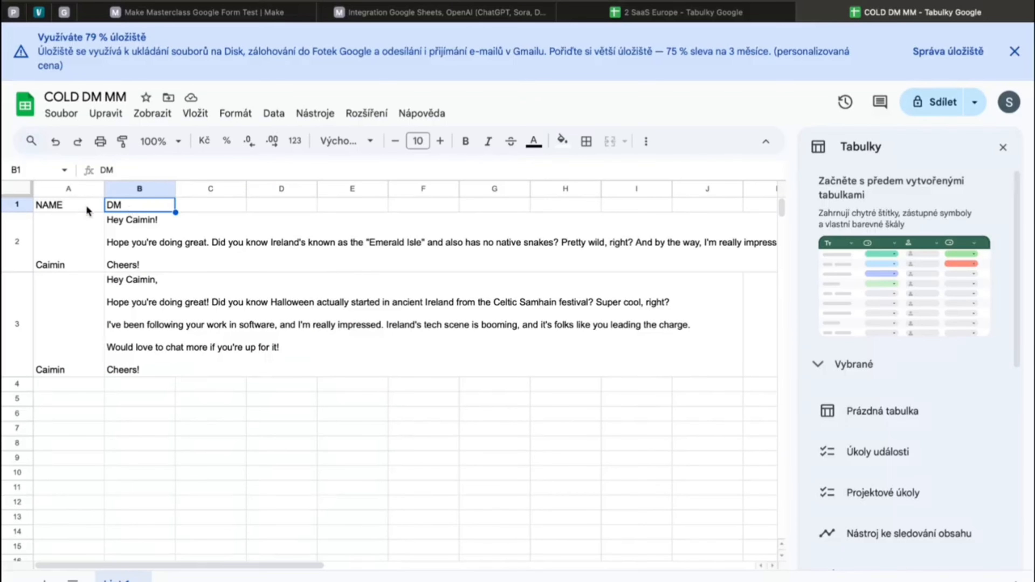
left_click(85, 204)
left_click(128, 204)
left_click(55, 206)
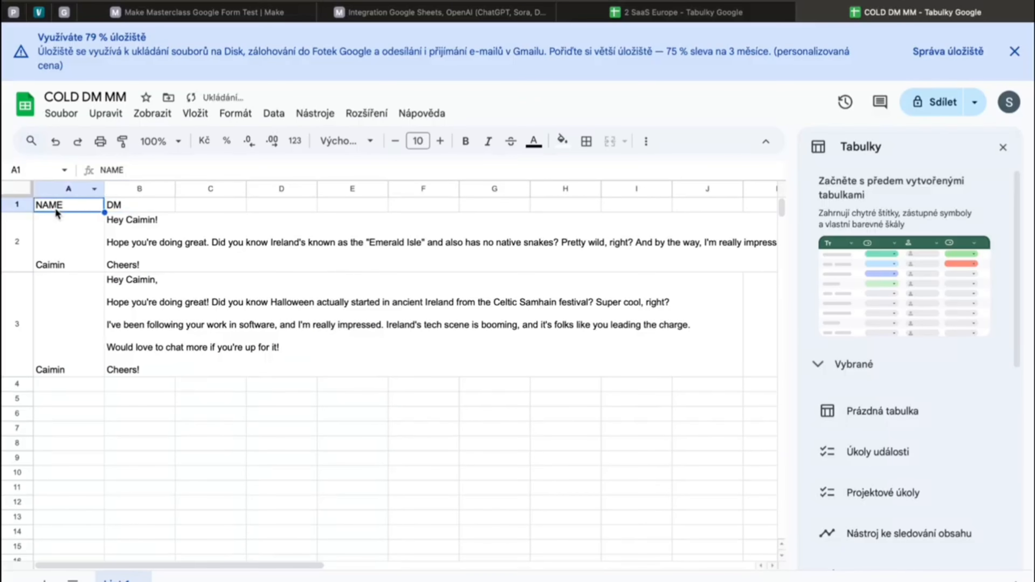
left_click(131, 205)
left_click(83, 204)
left_click(126, 205)
left_click_drag(65, 244, 135, 244)
left_click_drag(61, 285, 146, 282)
left_click(67, 207)
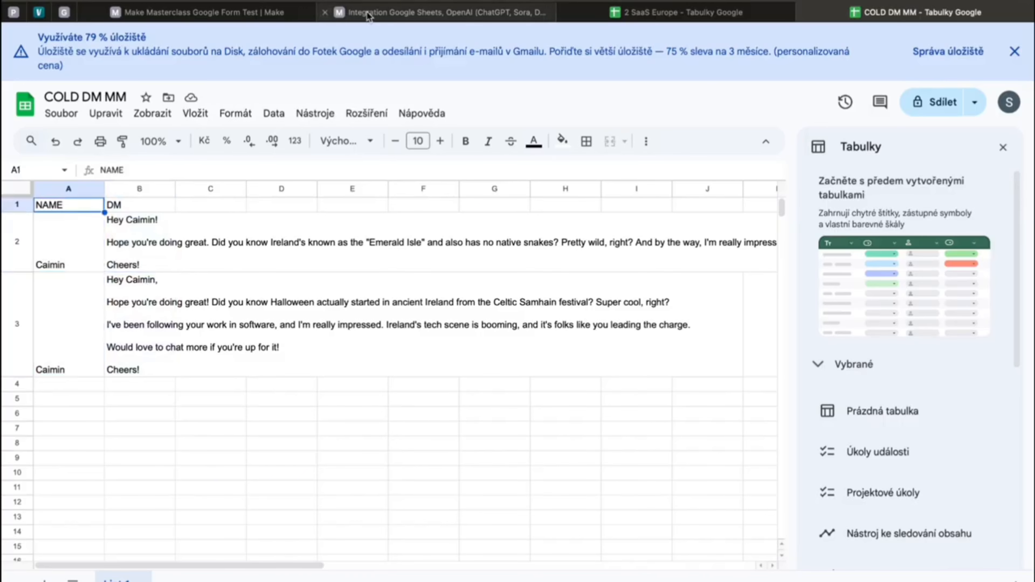
Step: Return to the Make Masterclass Google Form Test scenario, close the Add a Row settings and run the scenario once
left_click(200, 12)
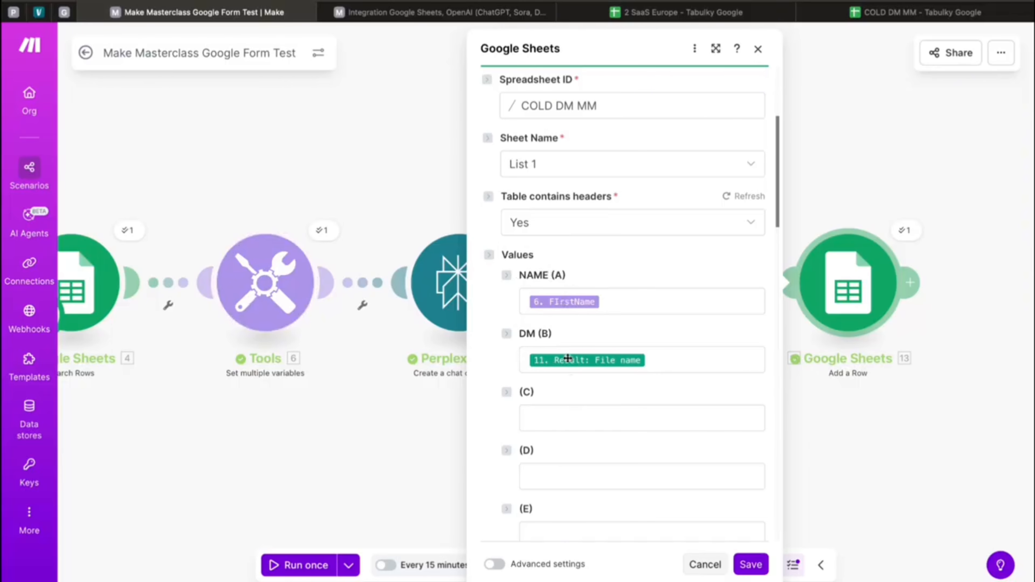
left_click(418, 451)
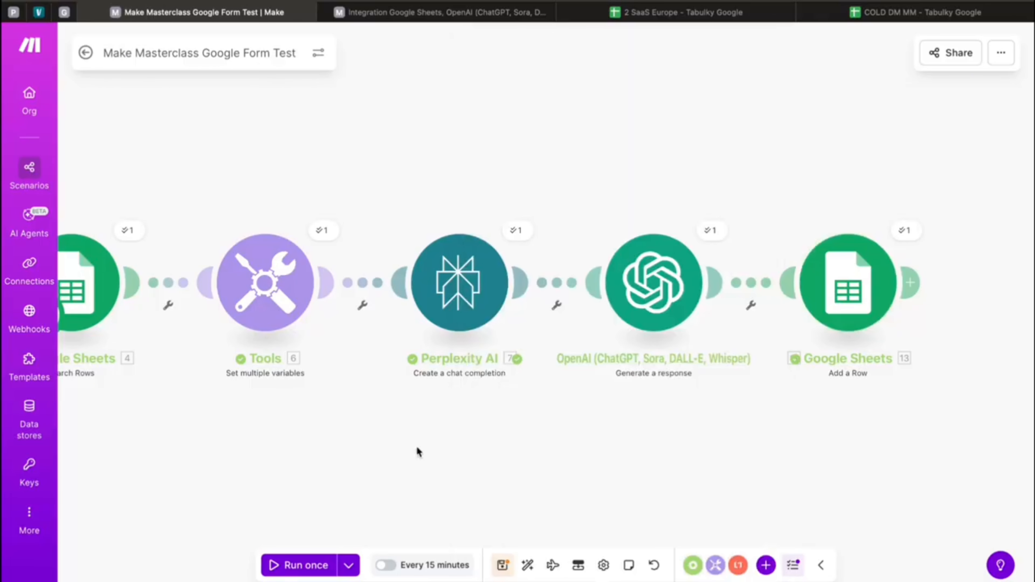
left_click(301, 572)
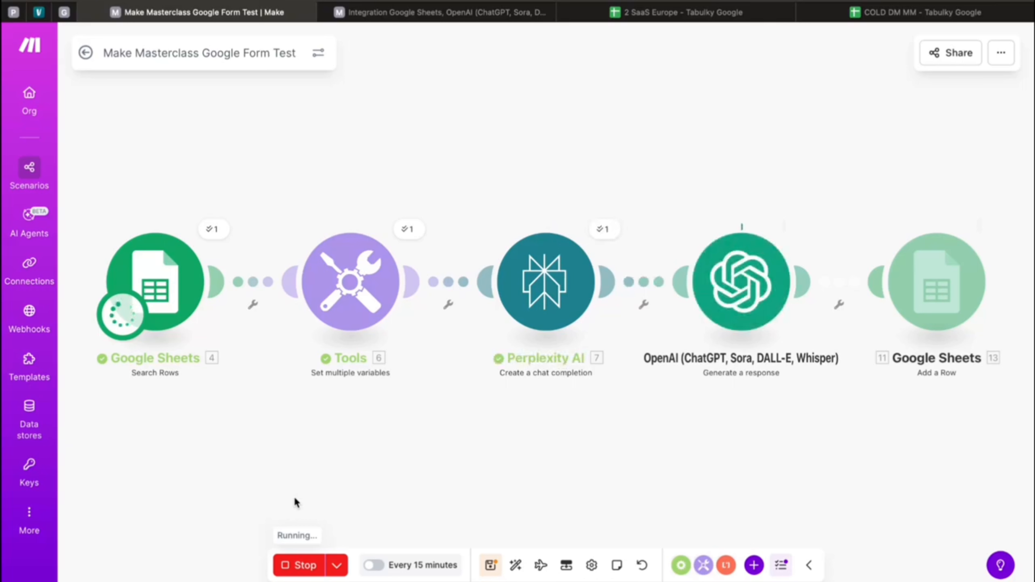
scroll(558, 333, "right", 3)
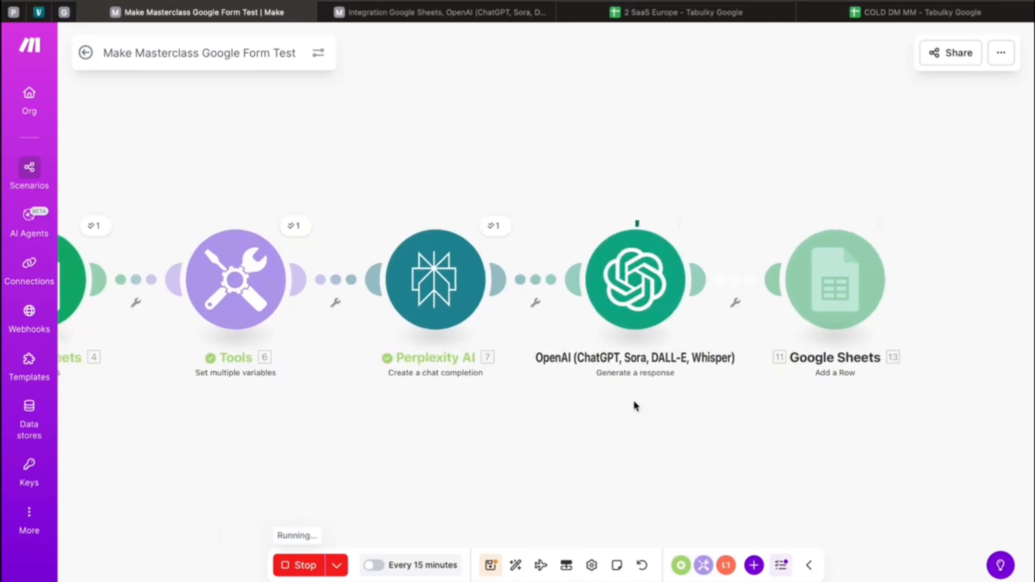
scroll(721, 294, "right", 1)
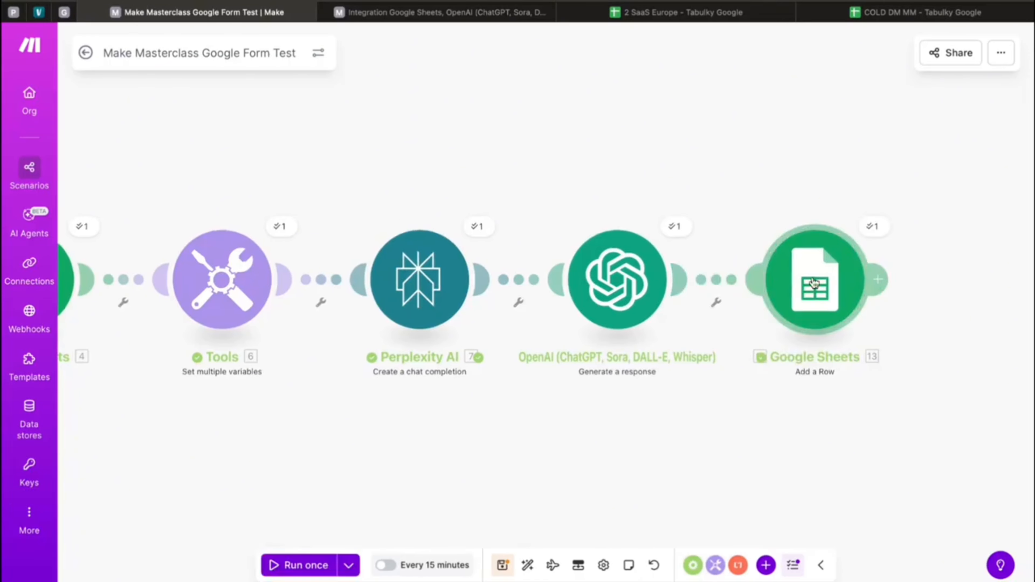
Step: Switch to the COLD DM MM spreadsheet and look through its rows for the message added by the run
left_click(876, 14)
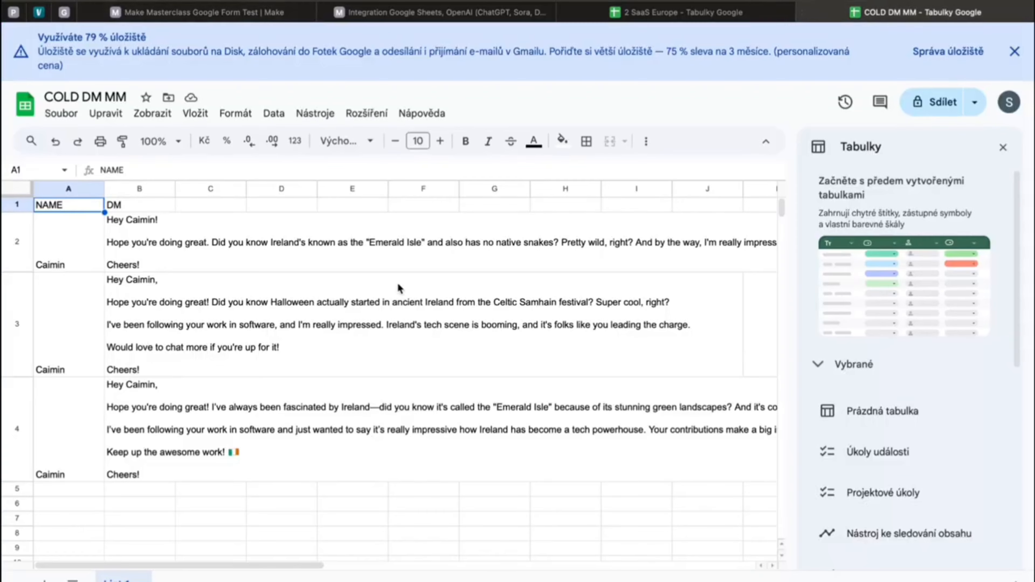
scroll(253, 448, "down", 5)
scroll(254, 449, "up", 4)
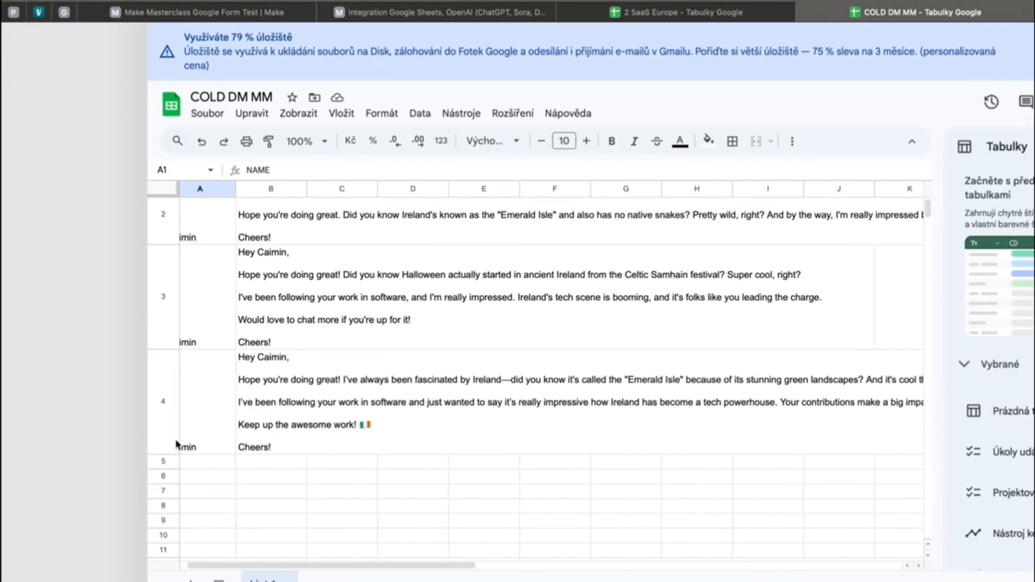
scroll(154, 433, "down", 3)
scroll(154, 434, "left", 1)
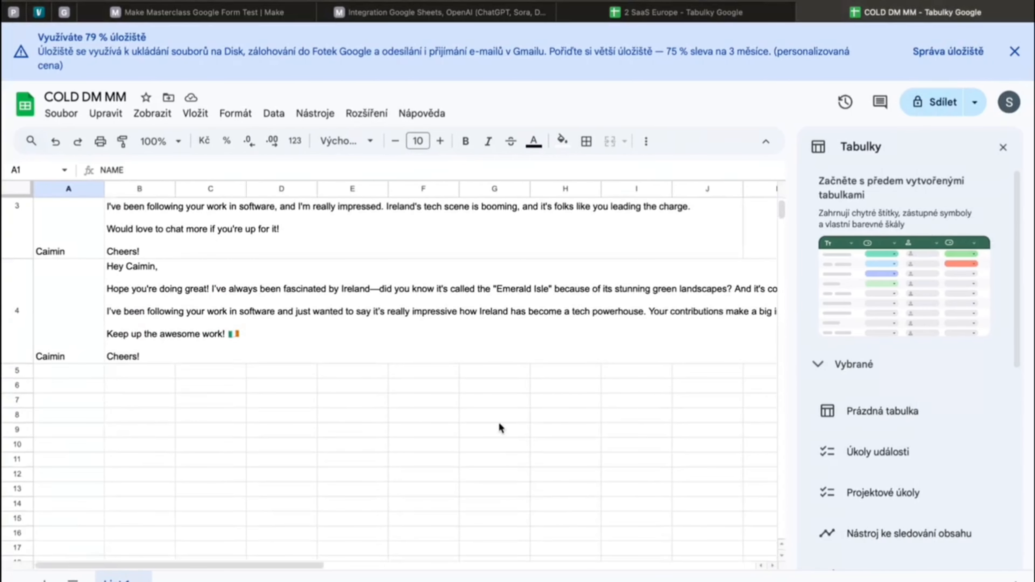
scroll(242, 341, "up", 3)
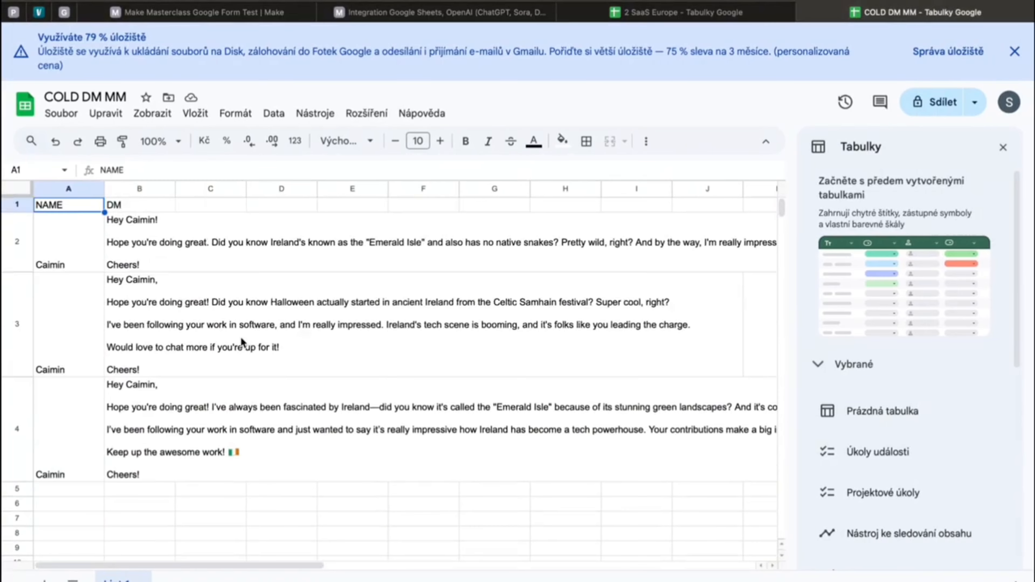
Step: Compare the messages in the DM cells of rows 2 to 4, and open cell B4 to read its full text
left_click(204, 248)
left_click(149, 335)
left_click(154, 381)
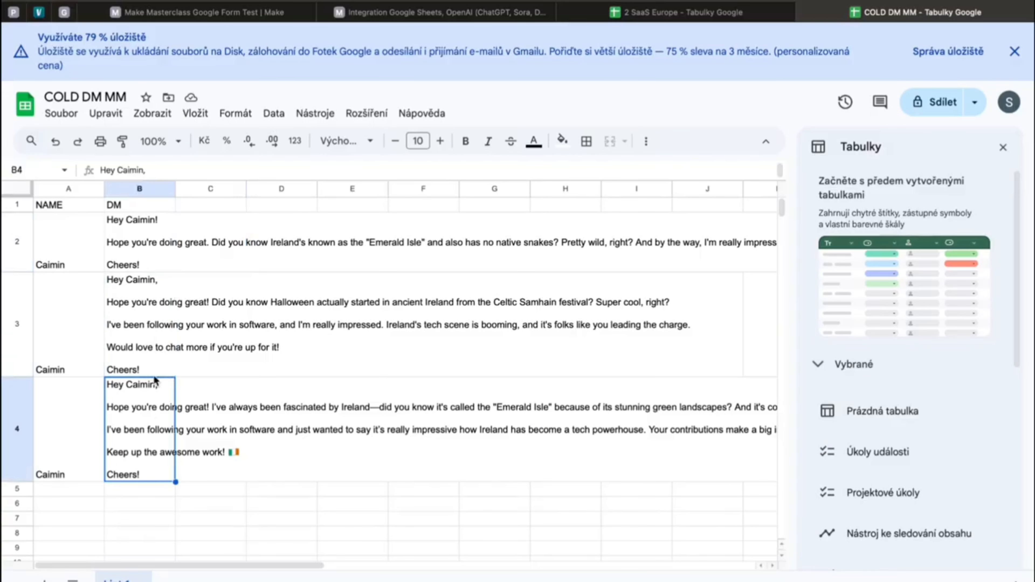
left_click(155, 322)
left_click(155, 255)
left_click(157, 301)
left_click(157, 425)
scroll(245, 436, "down", 3)
triple_click(117, 292)
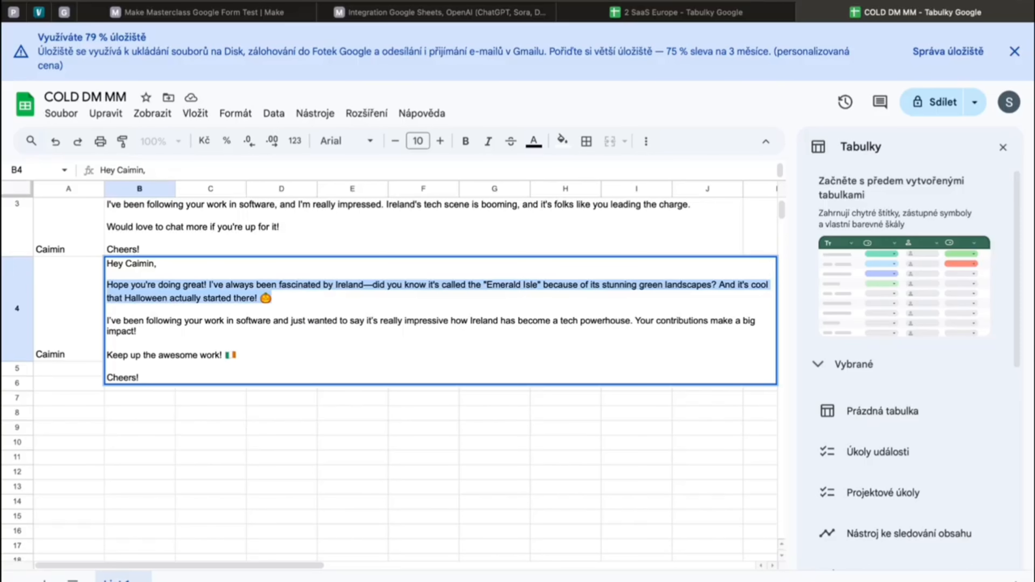
Step: Switch to the 2 SaaS Europe spreadsheet and skim far down its list of leads
left_click(677, 12)
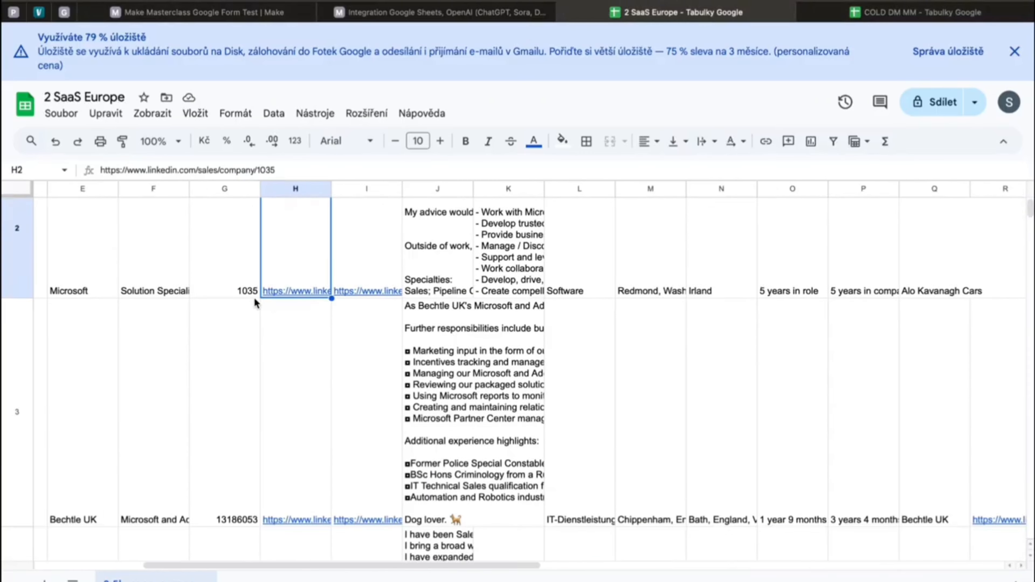
scroll(254, 300, "down", 20)
scroll(254, 300, "left", 4)
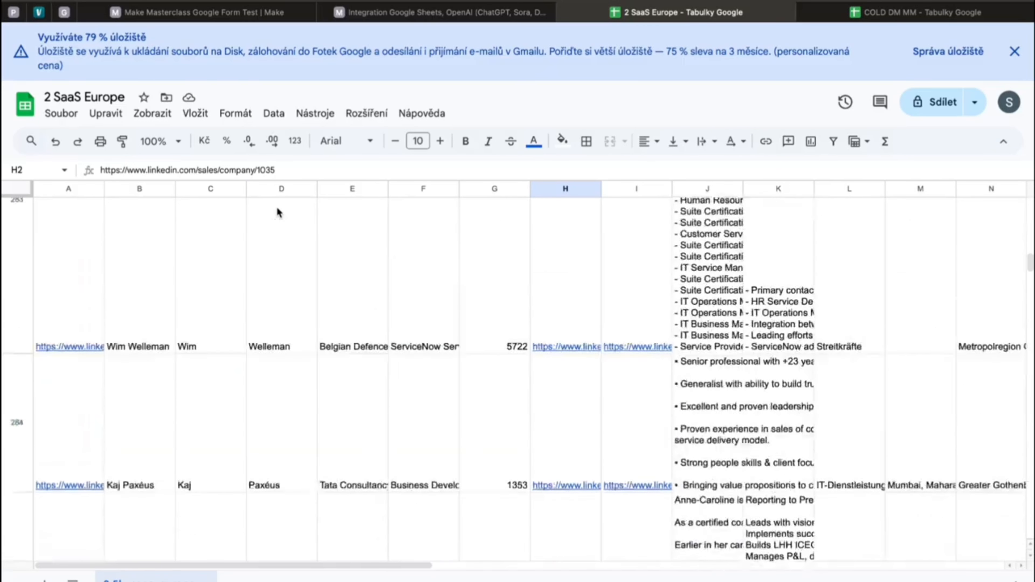
scroll(277, 213, "down", 20)
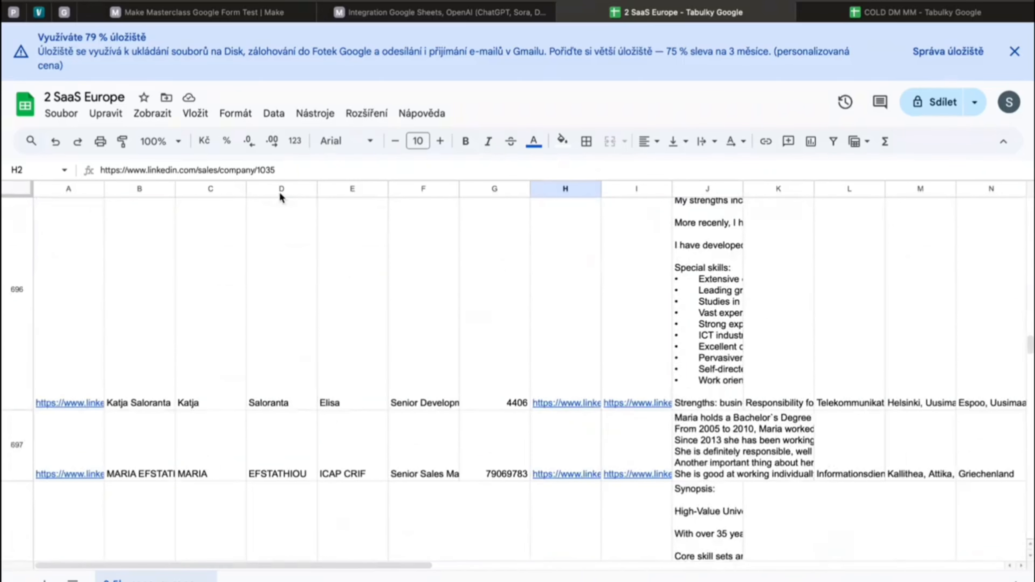
Step: Switch to the Integration Google Sheets, OpenAI scenario and add a separate Google Sheets Watch New Rows module below the existing chain
left_click(365, 10)
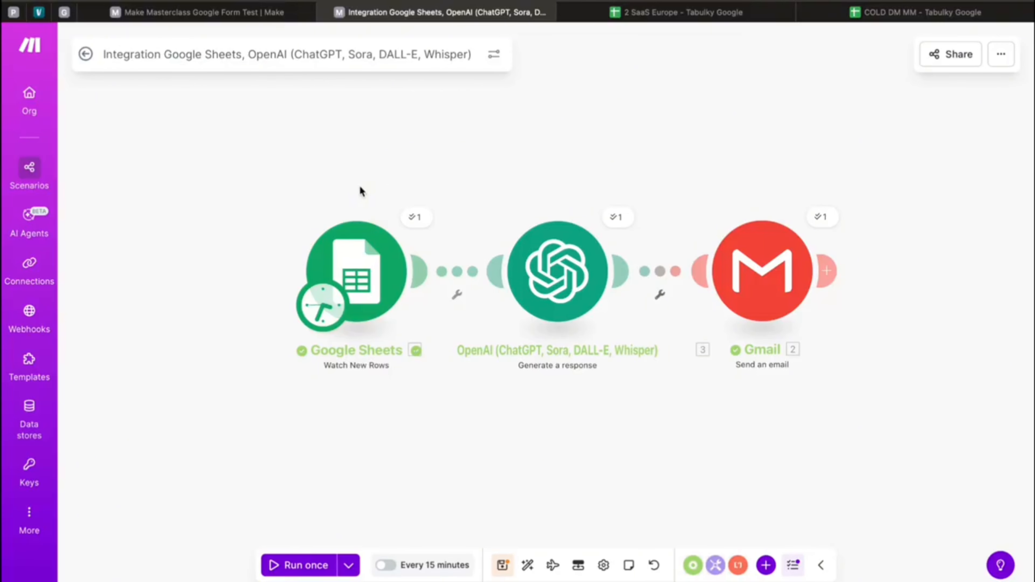
scroll(361, 190, "up", 3)
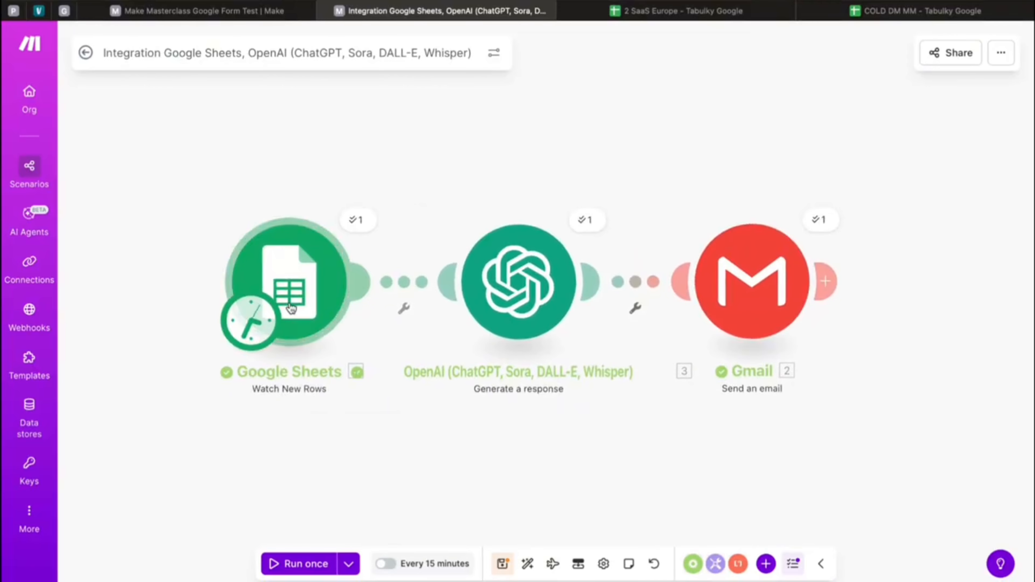
scroll(267, 435, "down", 3)
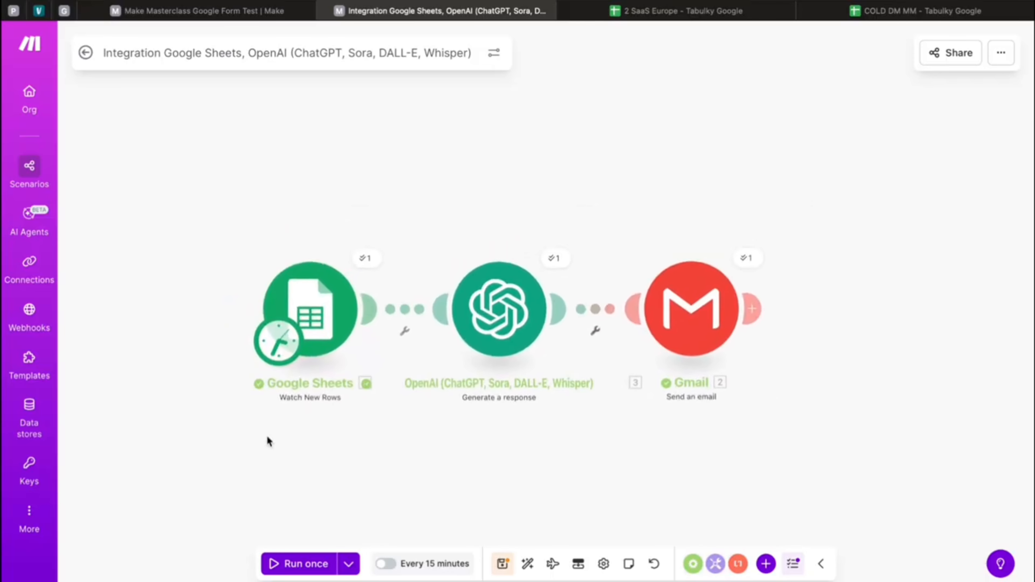
right_click(340, 338)
left_click(423, 356)
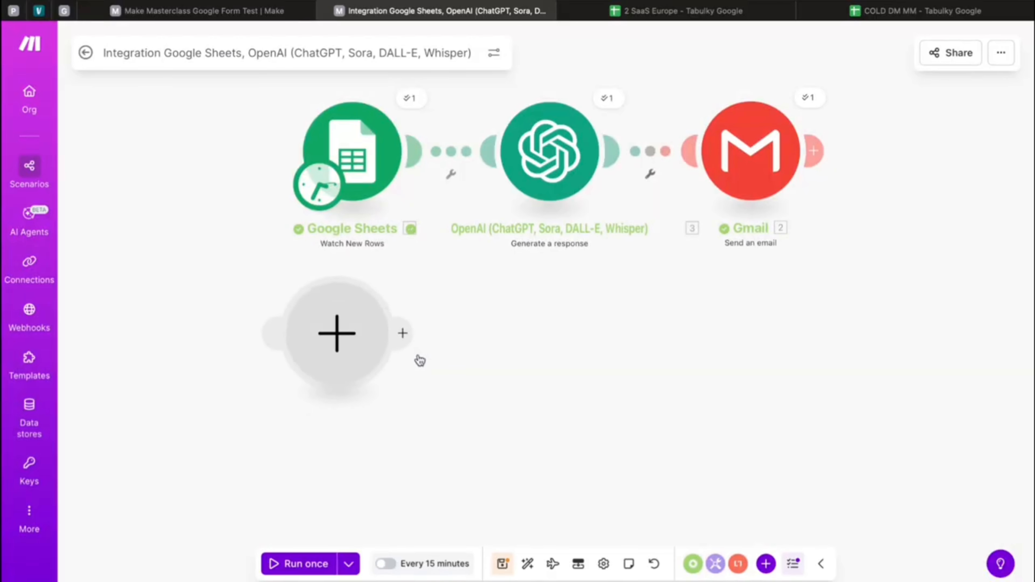
left_click(346, 359)
left_click(469, 215)
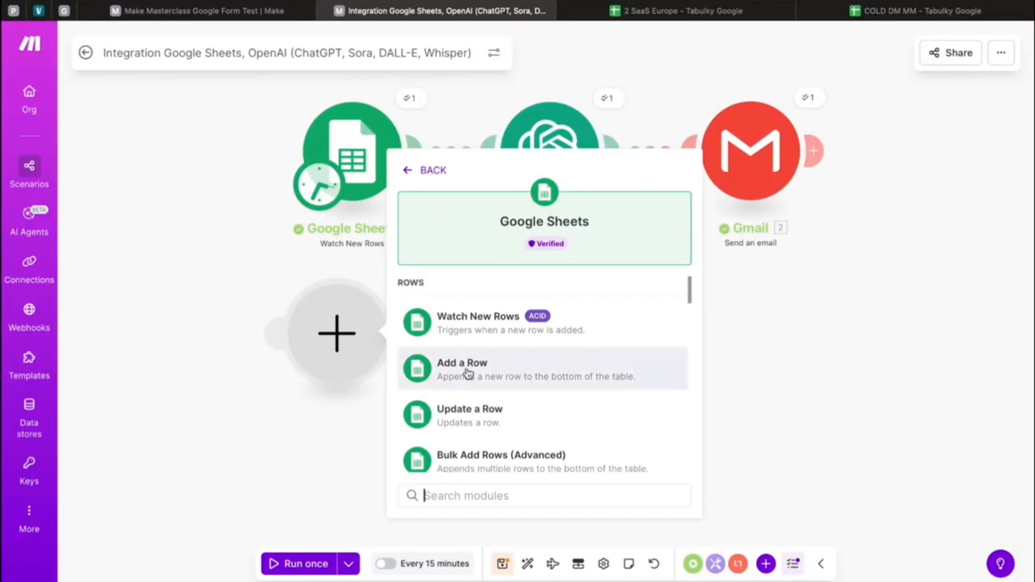
left_click(427, 328)
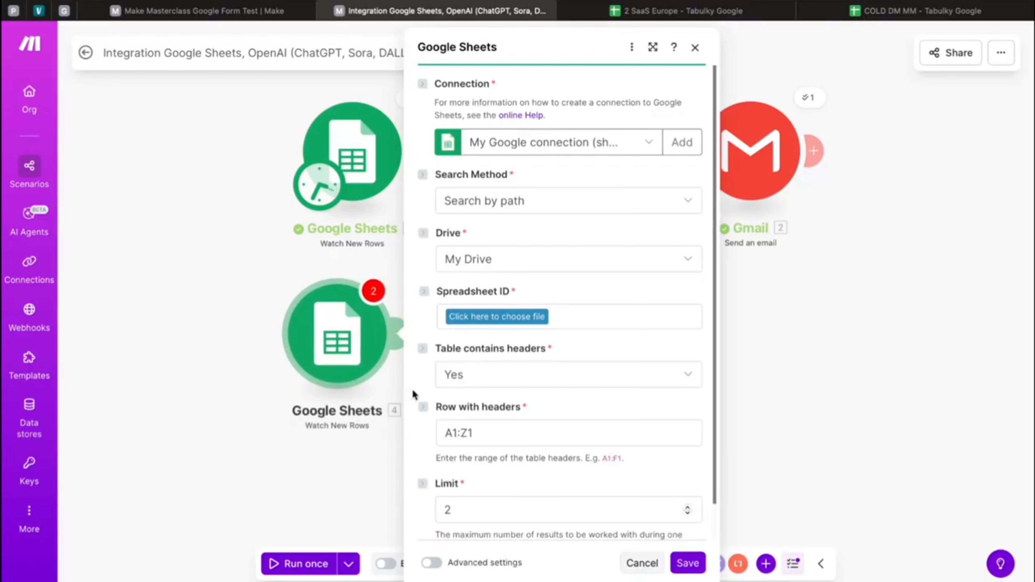
Step: Point the new Watch New Rows module at the COLD DM MM spreadsheet and sheet List 1, with a limit of 4
left_click(487, 320)
type("Cold")
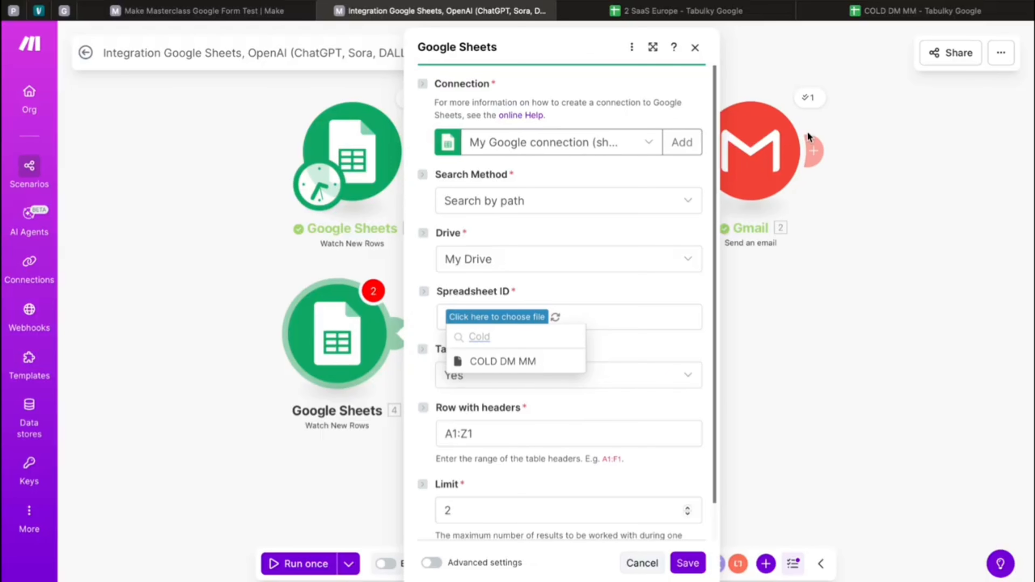
left_click(538, 367)
scroll(538, 375, "down", 1)
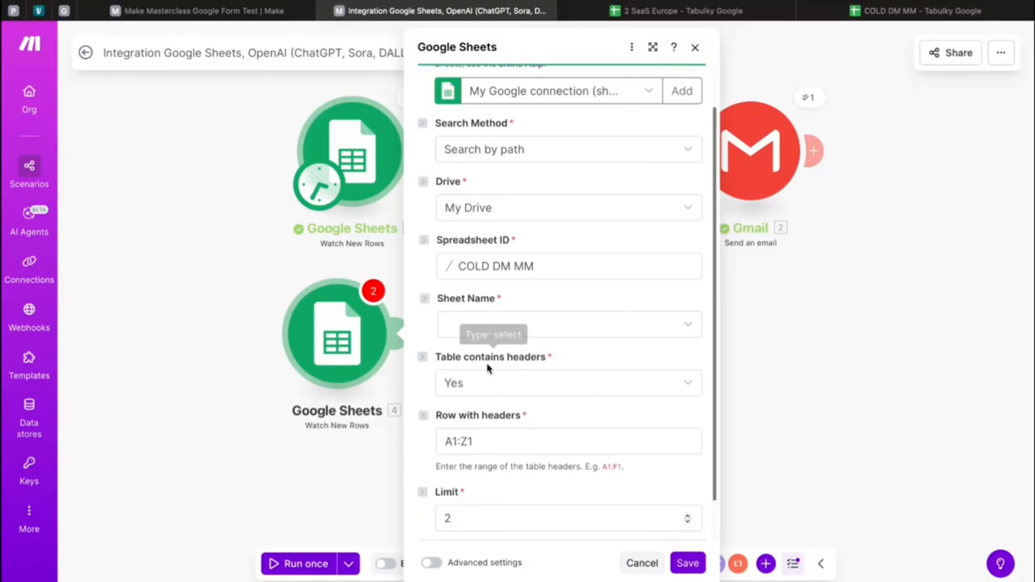
left_click(464, 327)
left_click(462, 351)
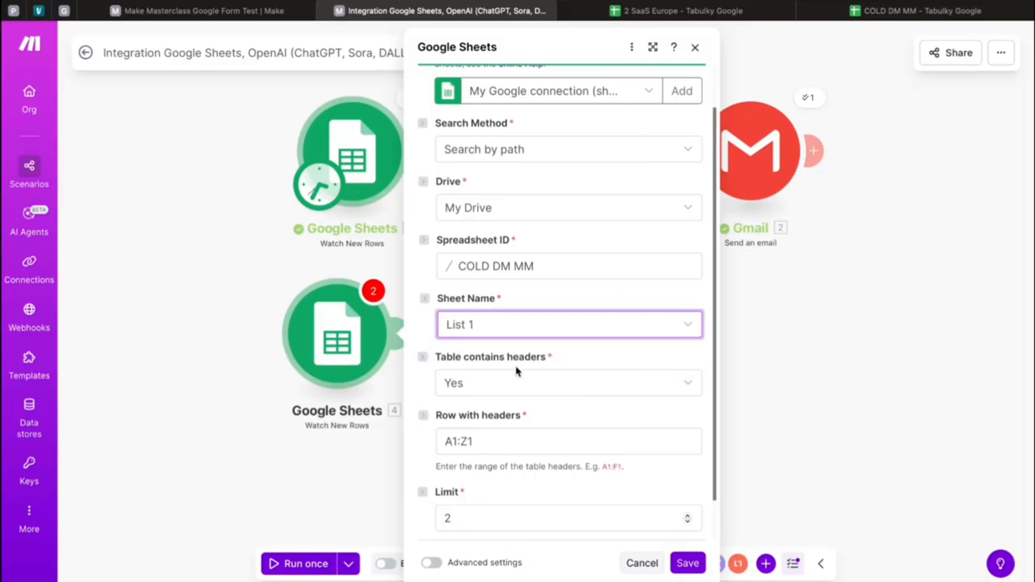
scroll(489, 469, "down", 2)
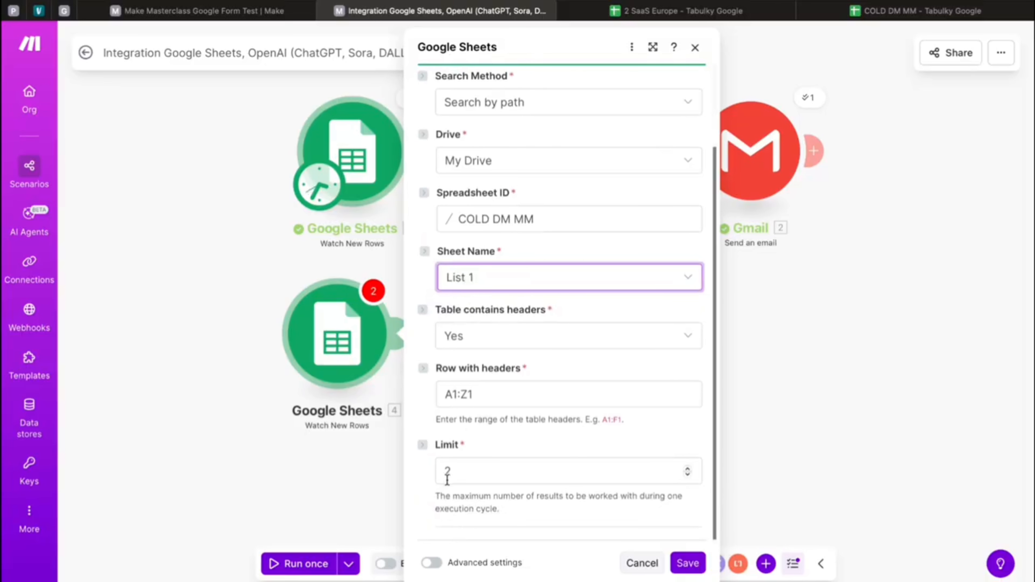
left_click(458, 471)
key("BackSpace")
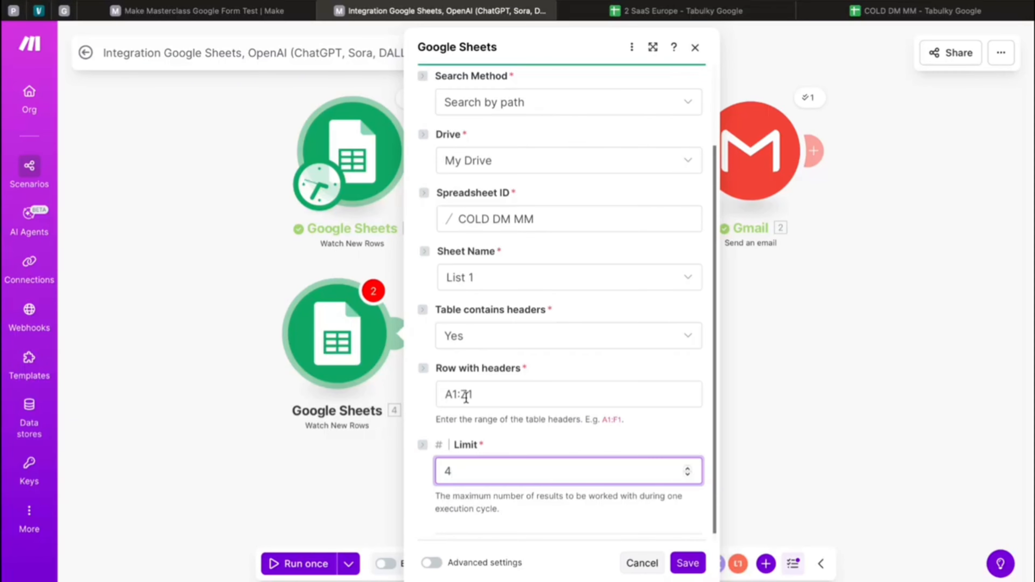
Step: Switch to the COLD DM MM spreadsheet and look across its columns from A to Z to check the header range
left_click(915, 11)
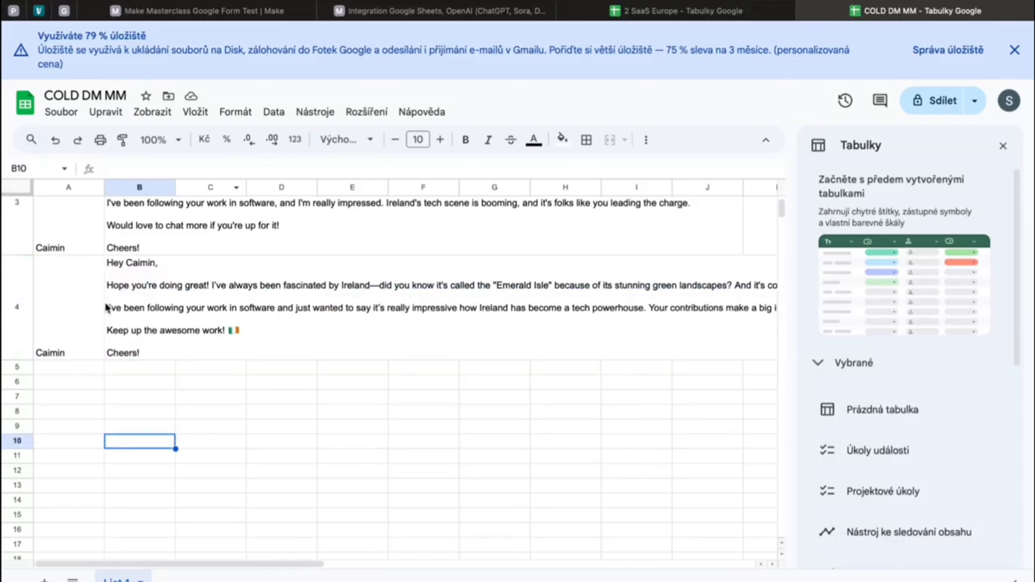
right_click(96, 188)
left_click(100, 199)
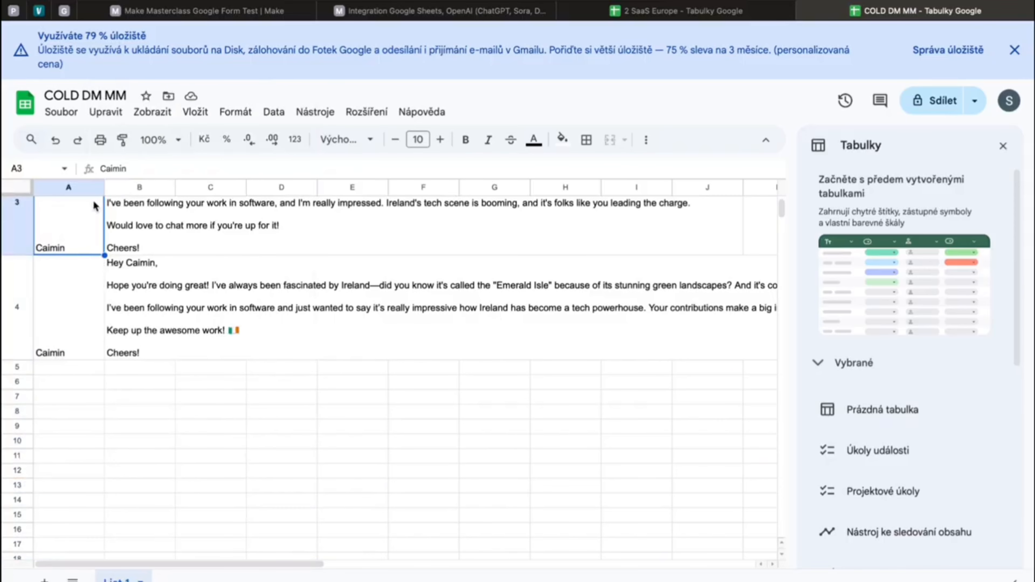
scroll(307, 282, "right", 15)
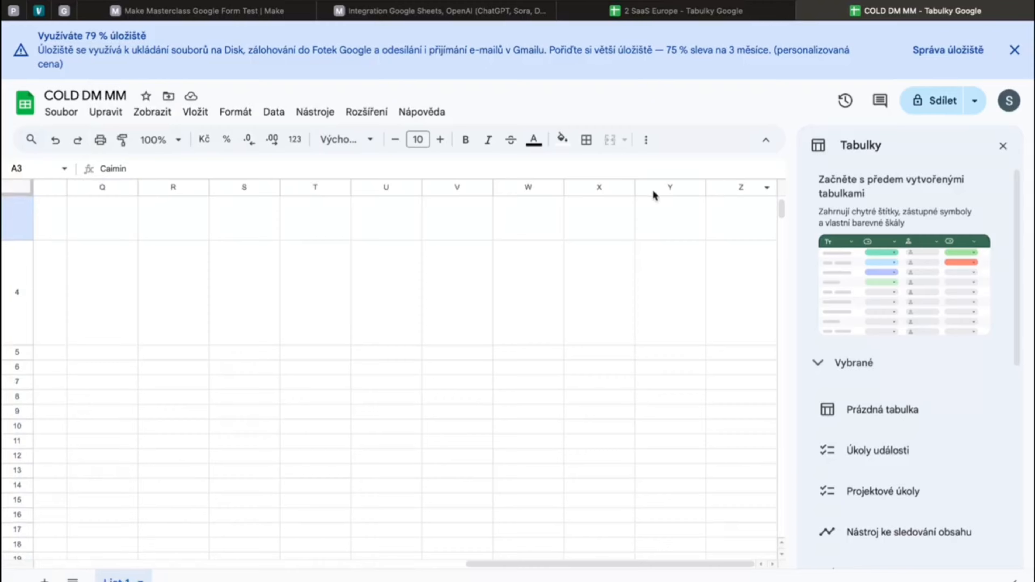
Step: Return to the integration scenario, save the Watch New Rows module's settings and have it start from all rows
left_click(427, 10)
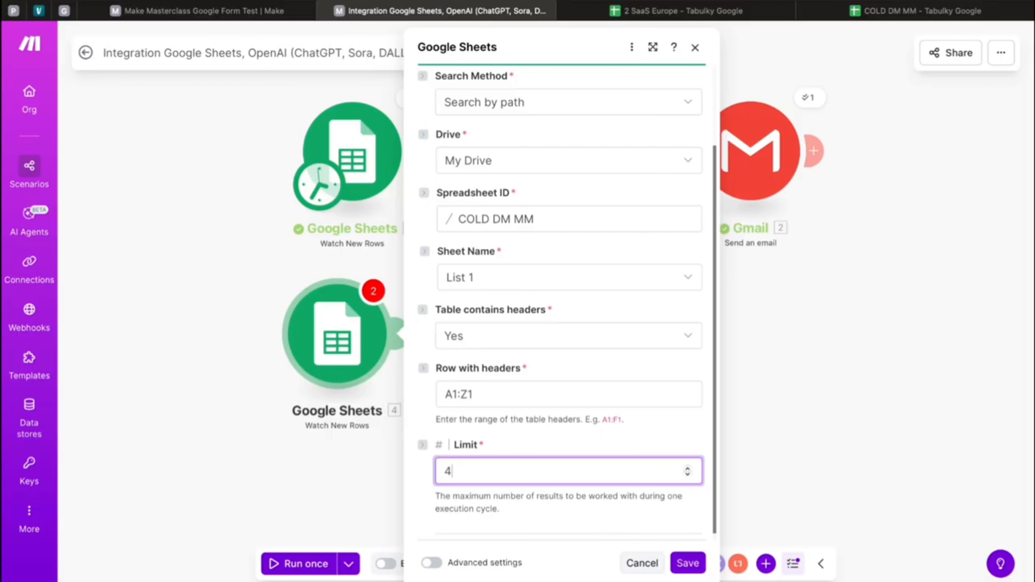
left_click(688, 563)
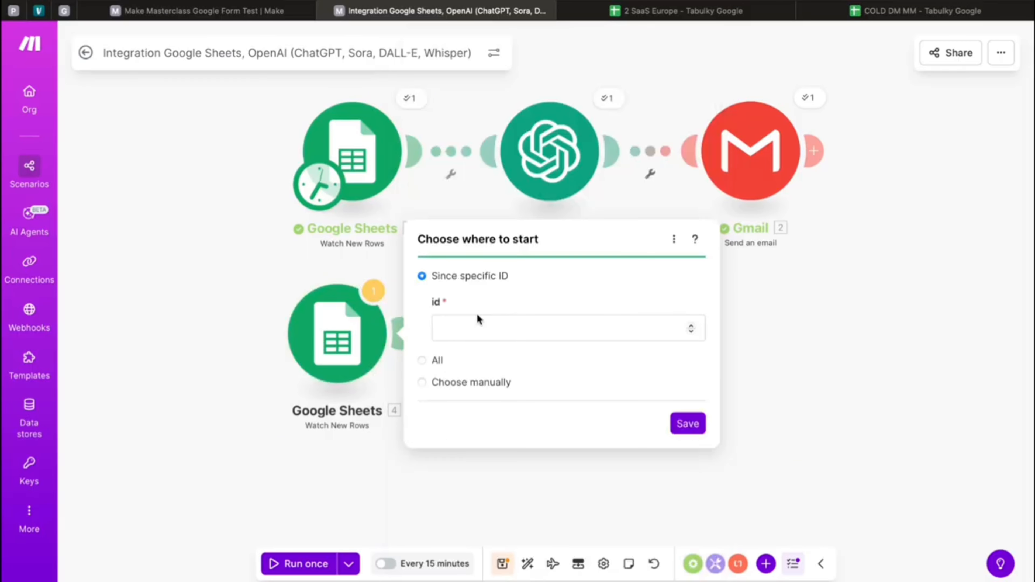
left_click(422, 361)
left_click(691, 357)
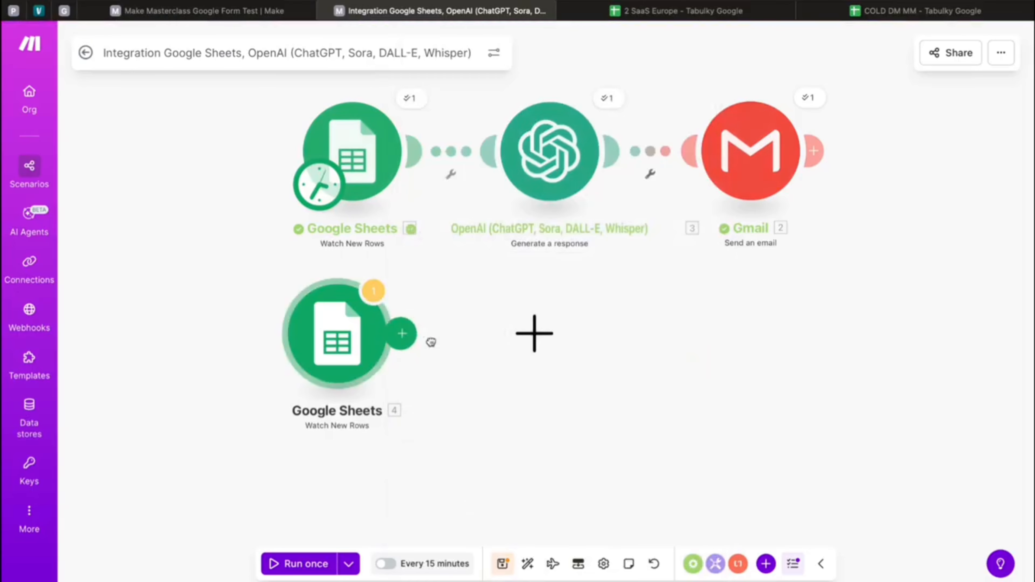
Step: Clone the existing OpenAI Generate a response module and connect the copy in line after the new Google Sheets module
left_click(402, 334)
left_click(598, 152)
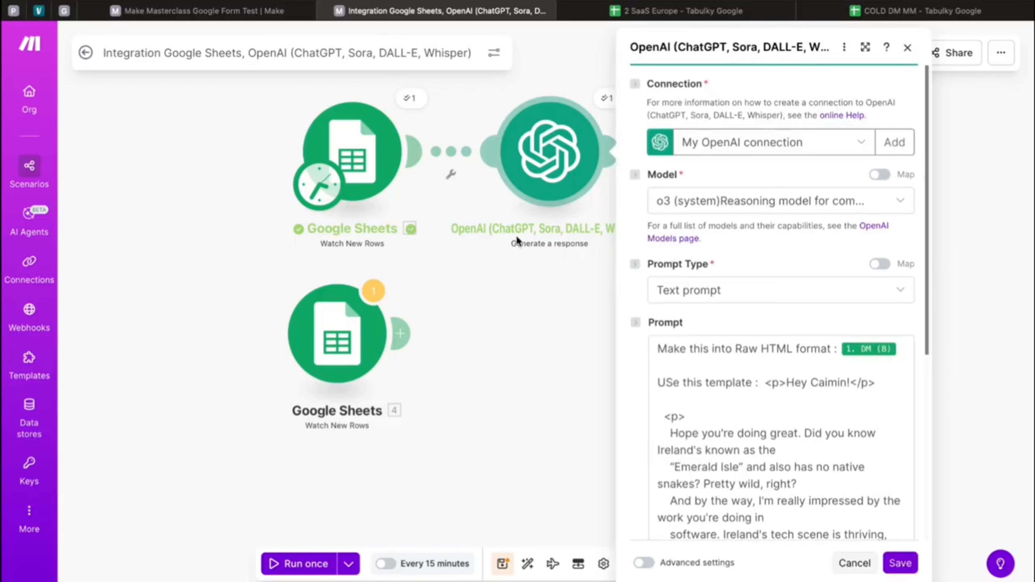
left_click(496, 269)
right_click(557, 163)
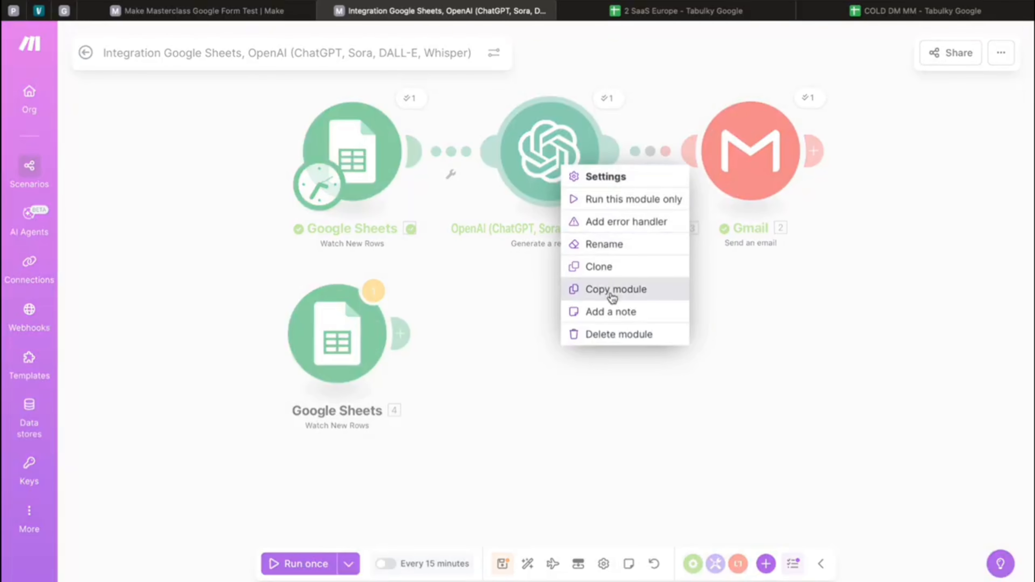
left_click(612, 266)
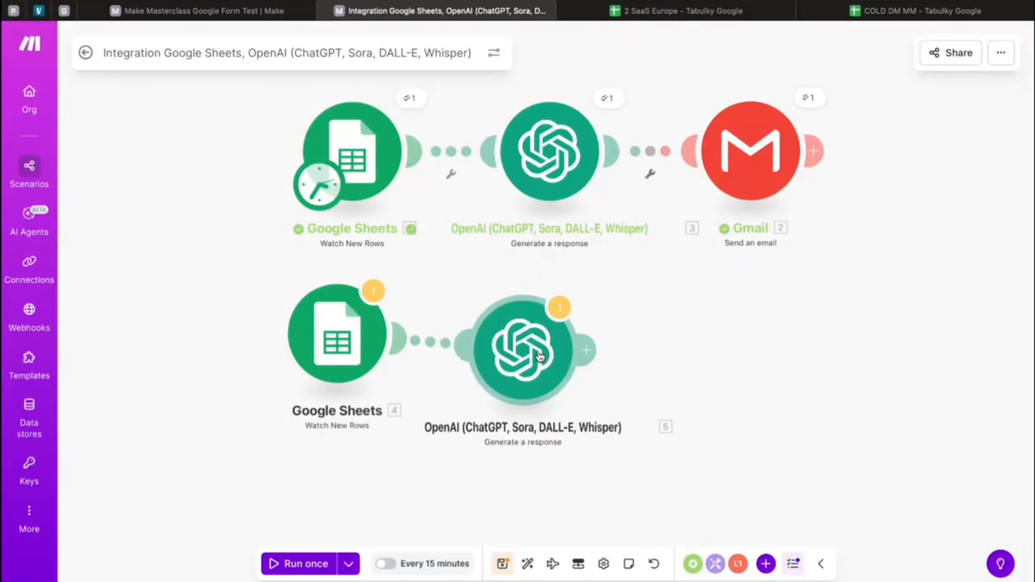
left_click(512, 330)
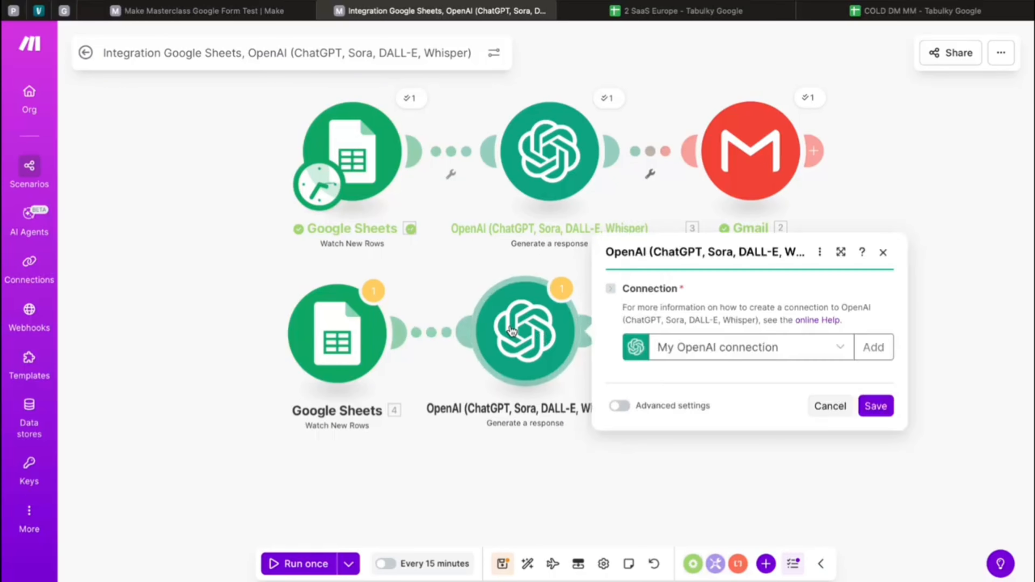
left_click(418, 268)
Step: Open the cloned OpenAI module and review its prompt type options, prompt text and the Google Sheets fields available for mapping
scroll(507, 420, "up", 2)
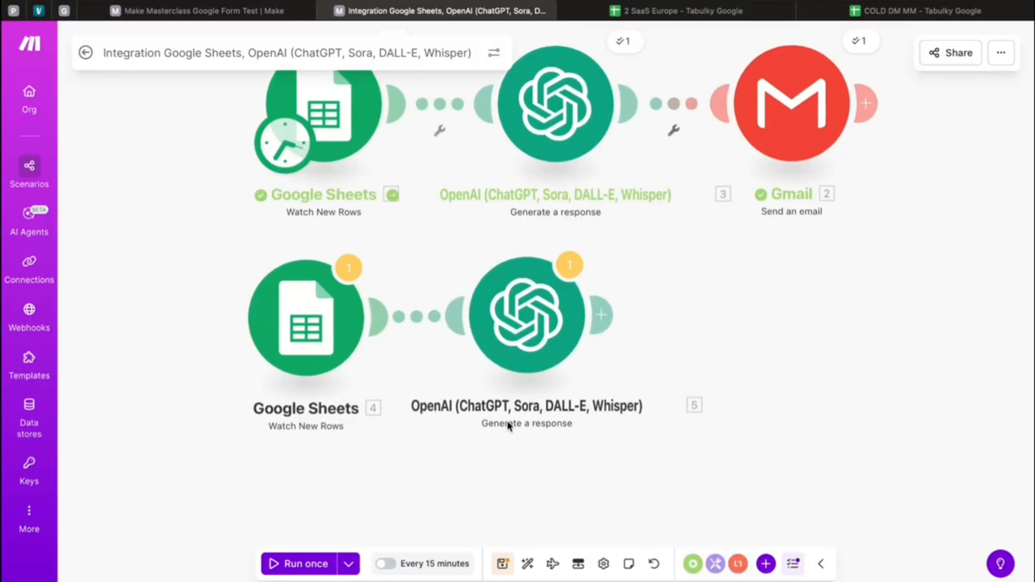
left_click(506, 314)
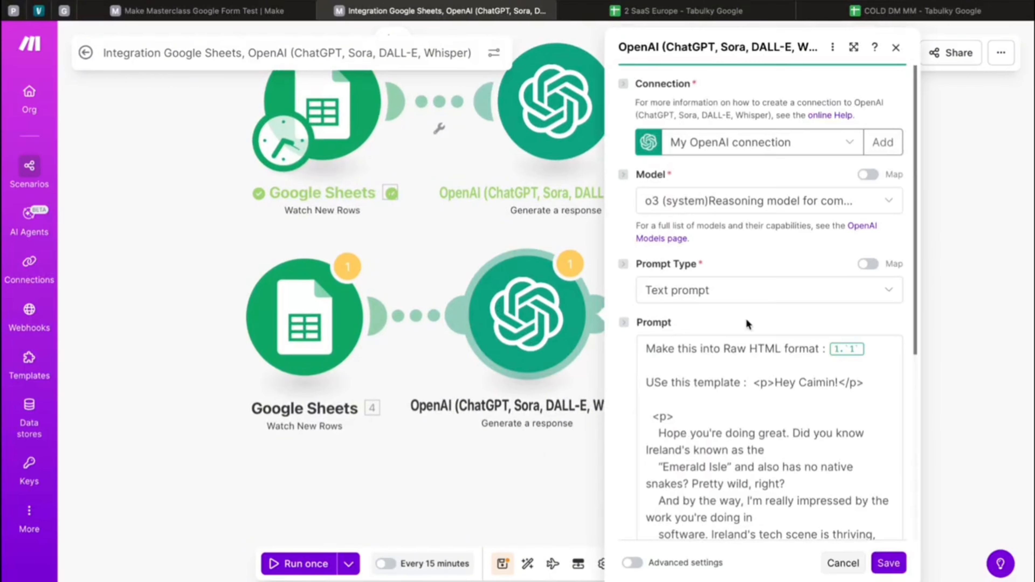
left_click(750, 297)
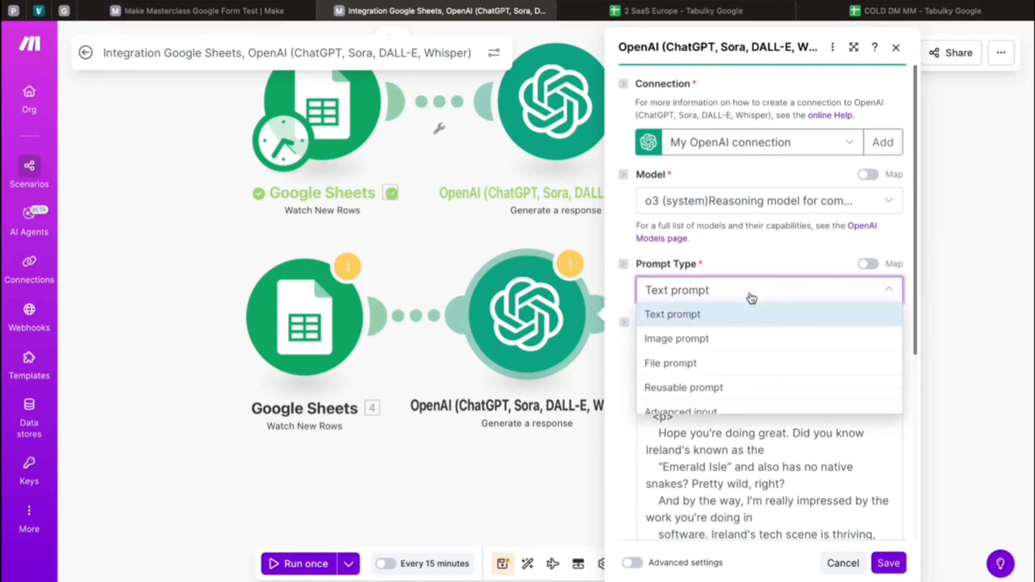
left_click(738, 291)
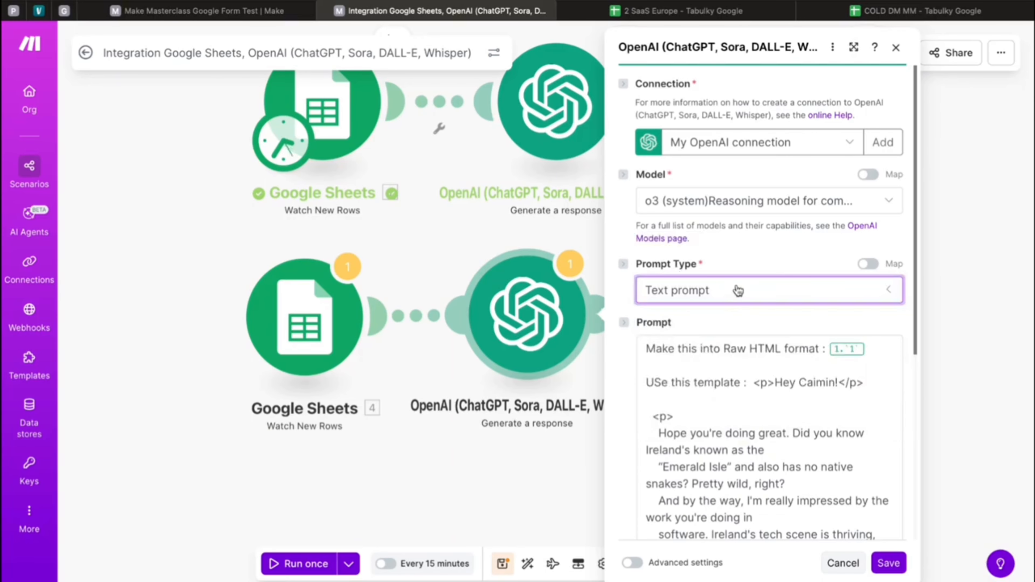
scroll(724, 312, "down", 3)
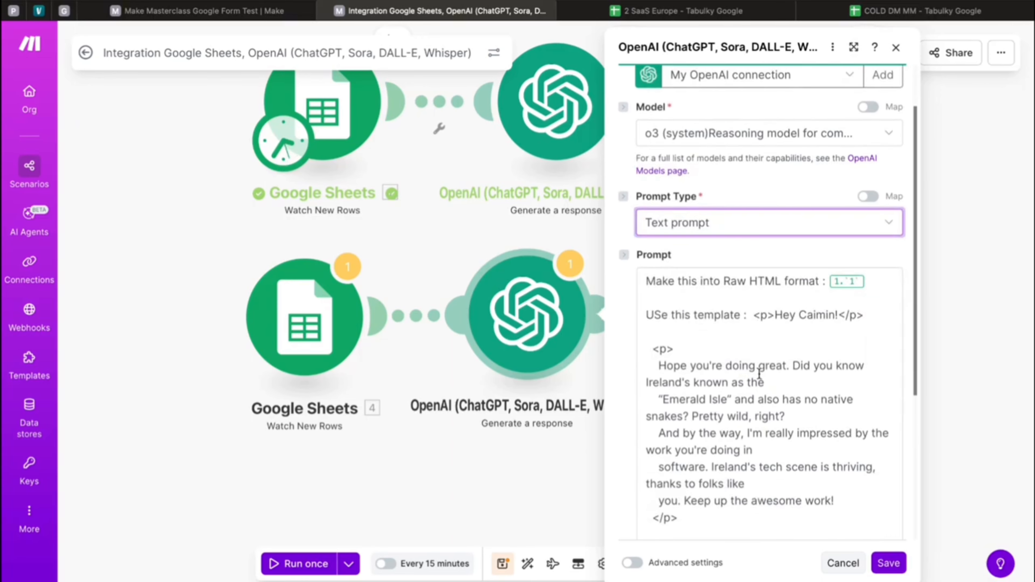
left_click(870, 285)
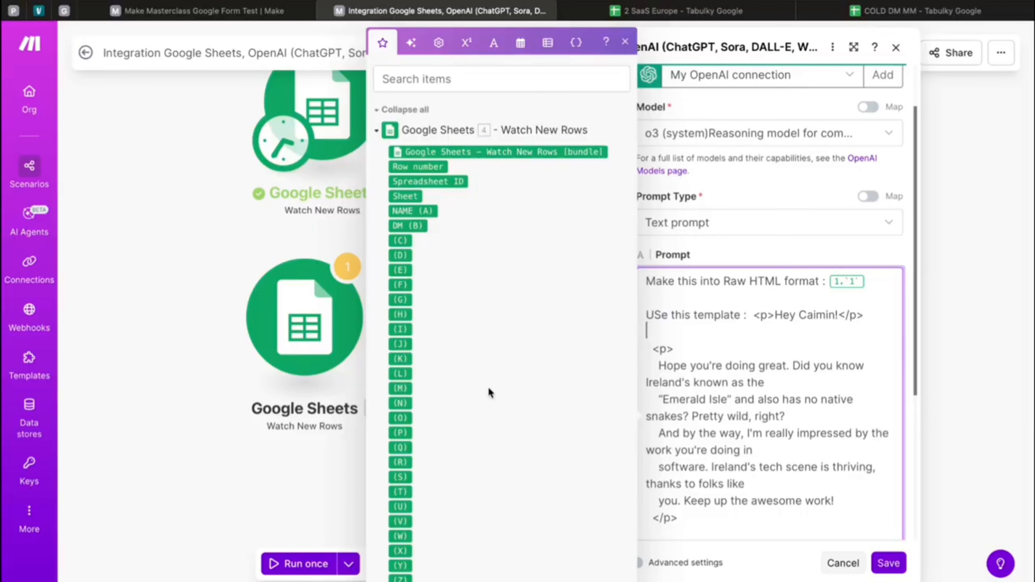
Step: Close the OpenAI settings and run only the new Google Sheets Watch New Rows module
left_click(214, 451)
right_click(284, 353)
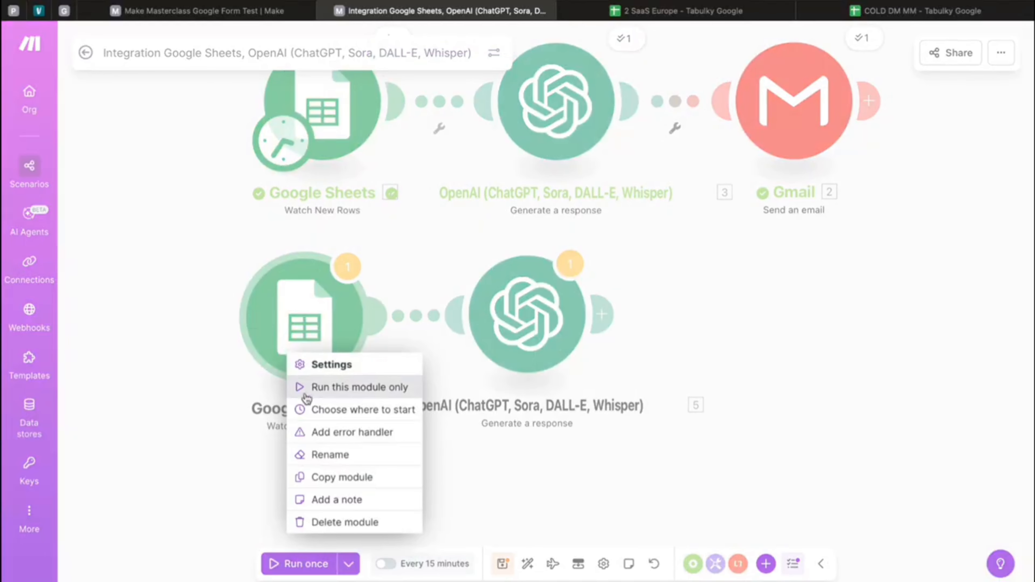
left_click(304, 387)
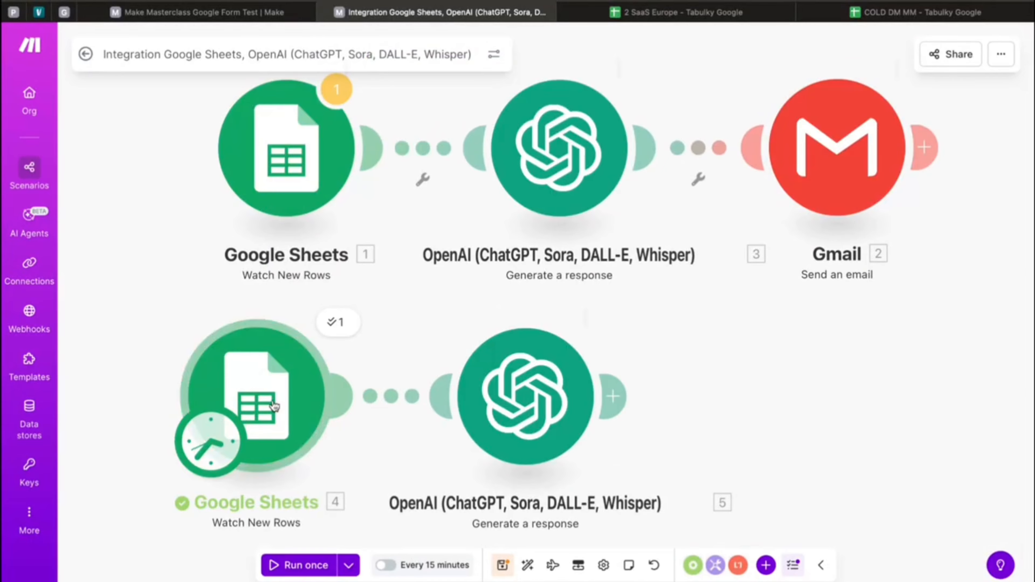
Step: Examine the cloned OpenAI module's prompt with its mapped DM (B) field, and close the settings
left_click(557, 403)
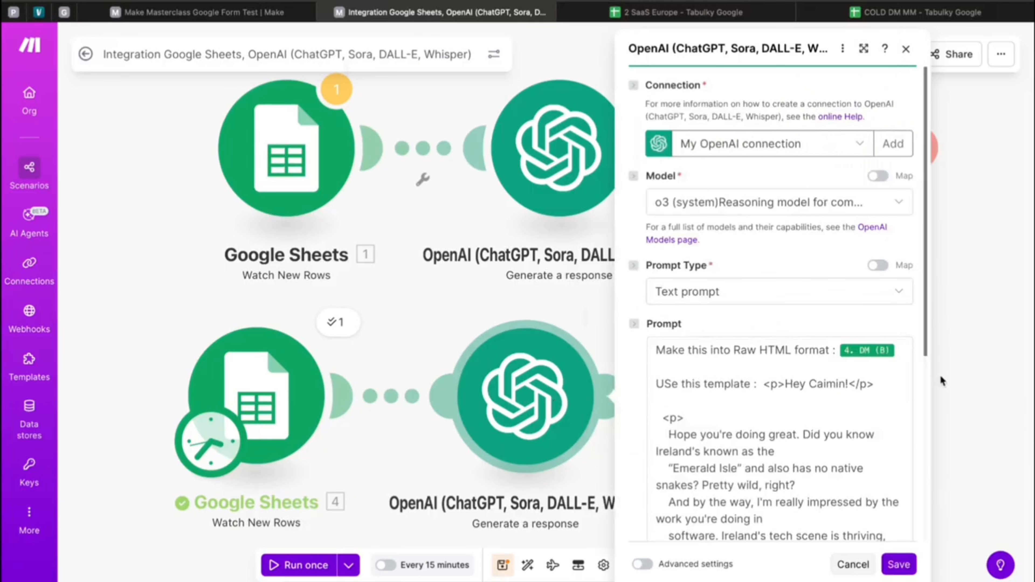
mouse_move(867, 355)
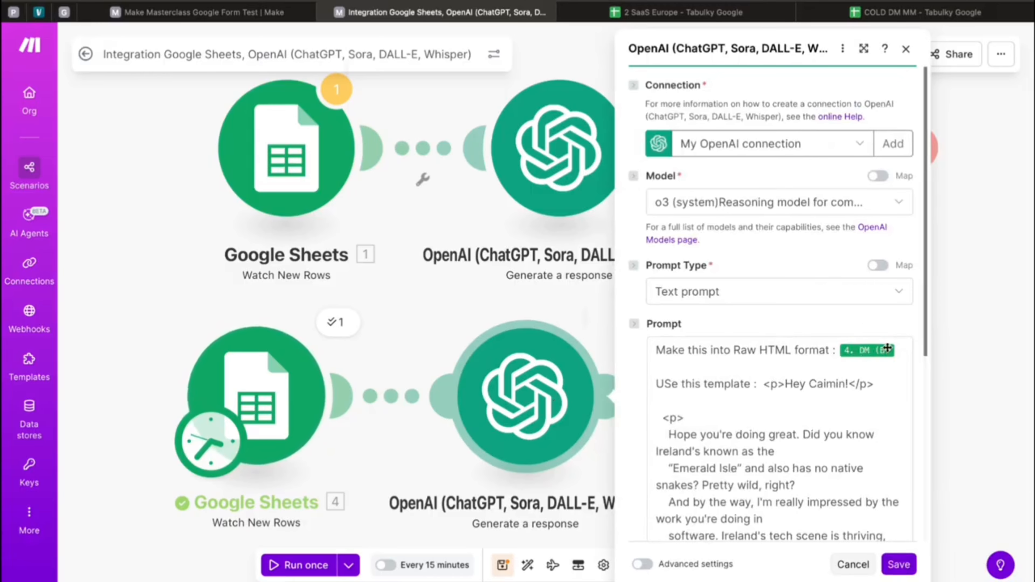
scroll(866, 361, "down", 2)
scroll(755, 345, "up", 2)
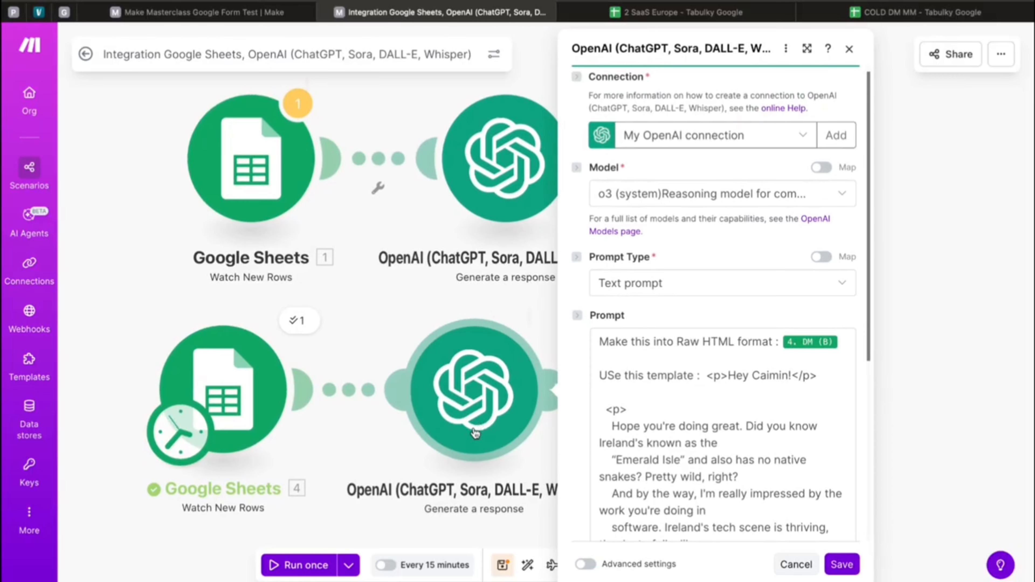
left_click(893, 191)
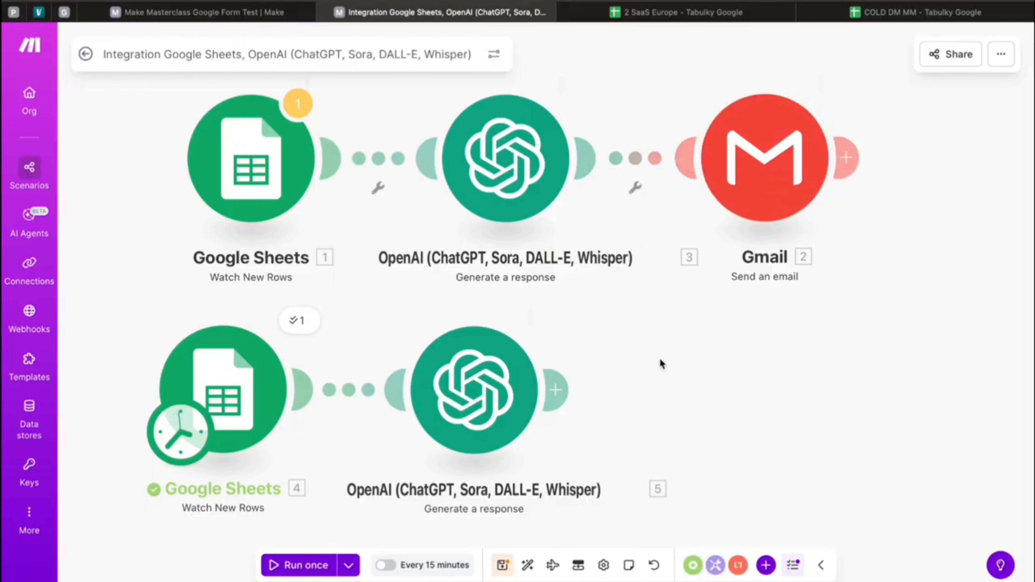
Step: Examine the HTML paragraph tags around the greeting in the cloned OpenAI module's prompt template, and close the settings
left_click(474, 389)
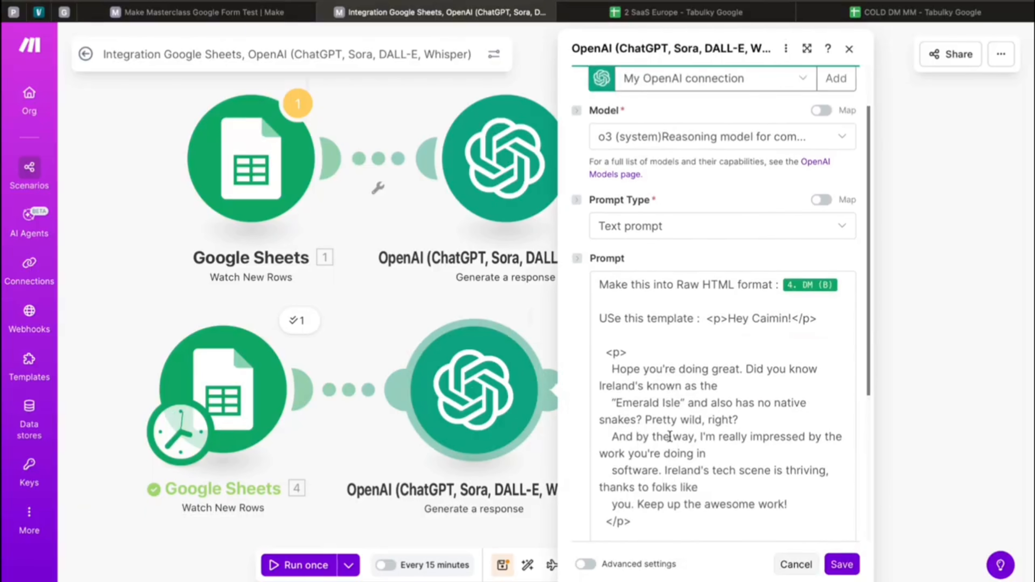
scroll(604, 314, "down", 2)
left_click(715, 287)
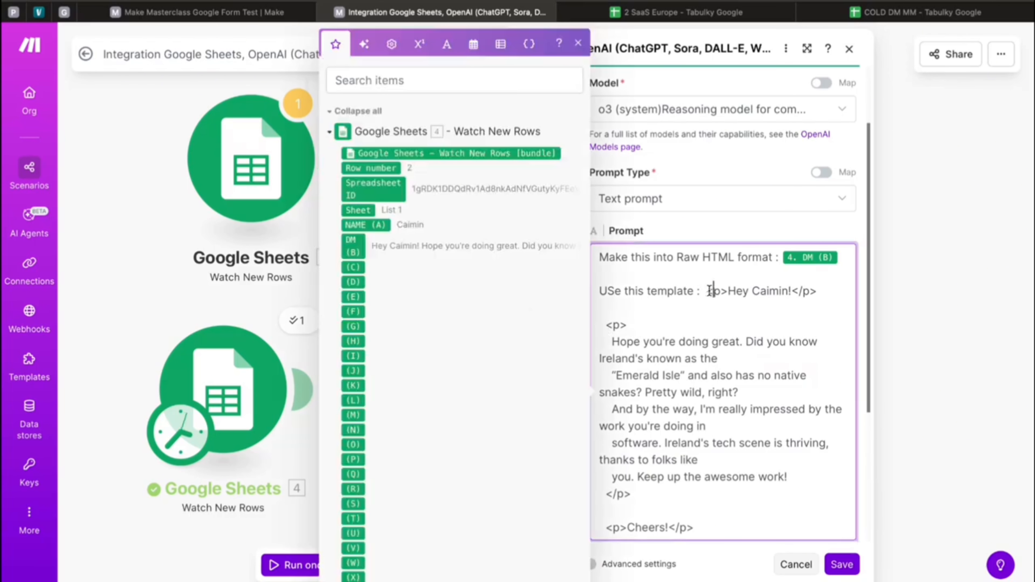
left_click_drag(707, 291, 729, 294)
left_click(786, 316)
left_click_drag(792, 290, 860, 302)
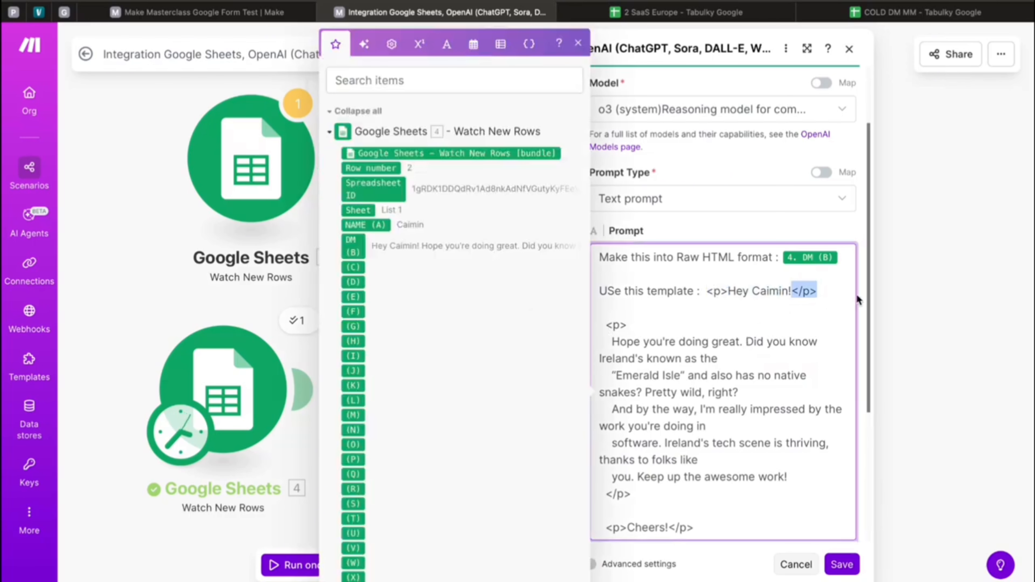
left_click(748, 331)
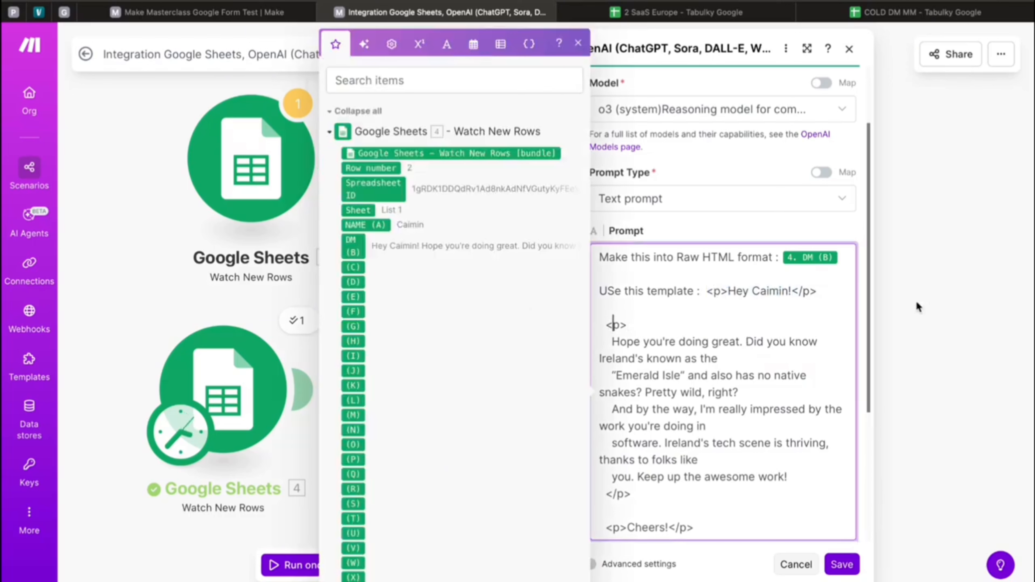
left_click(187, 314)
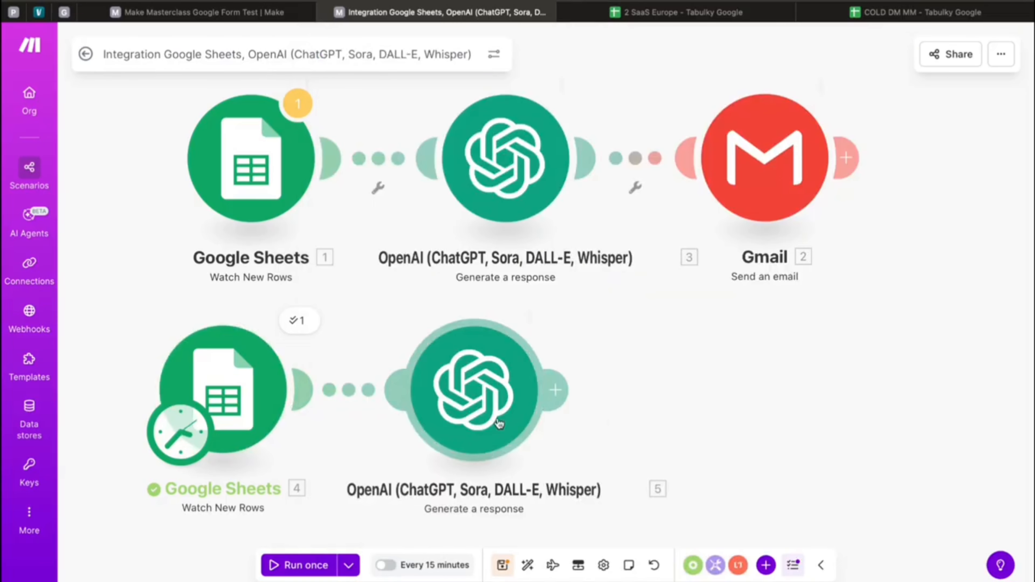
left_click(277, 12)
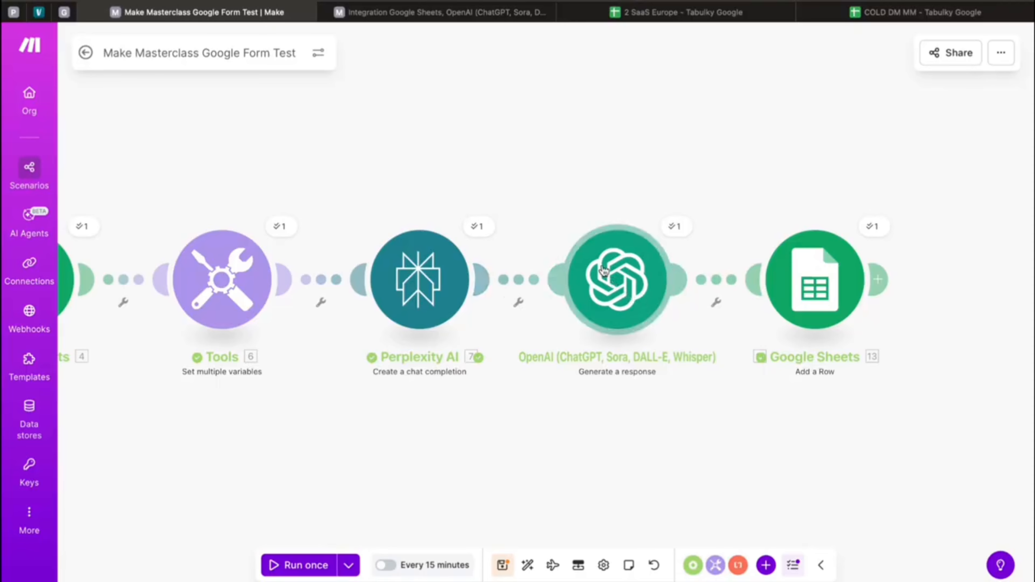
left_click(621, 278)
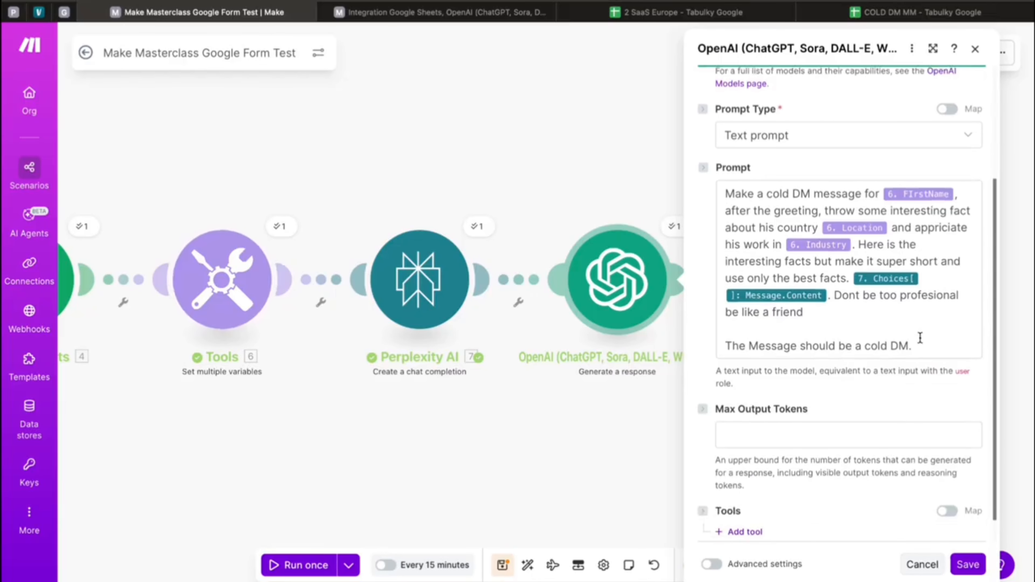
left_click(920, 337)
key("Return")
type("Make it")
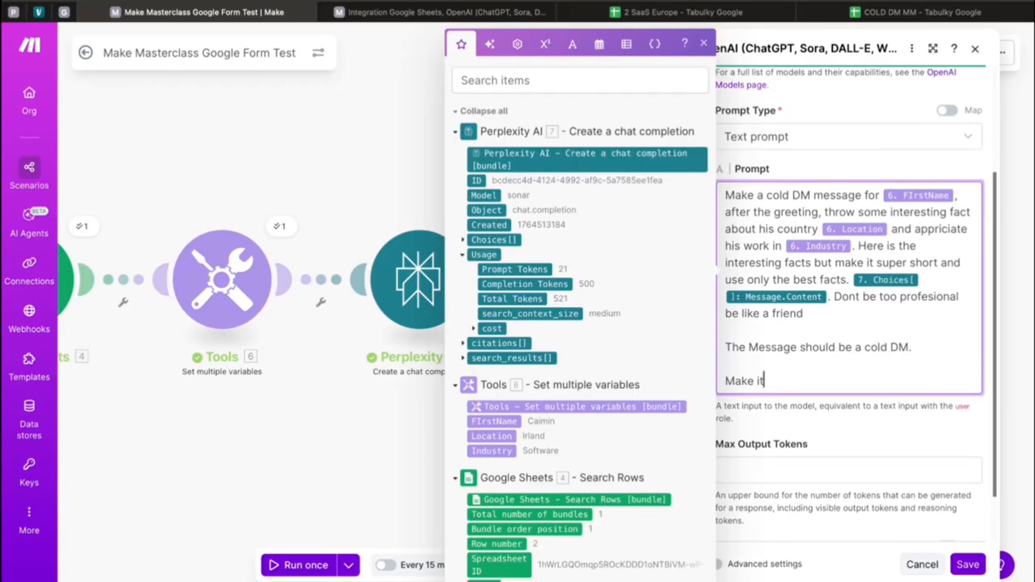
key("BackSpace")
key("BackSpace")
key("BackSpace")
key("BackSpace")
key("BackSpace")
key("BackSpace")
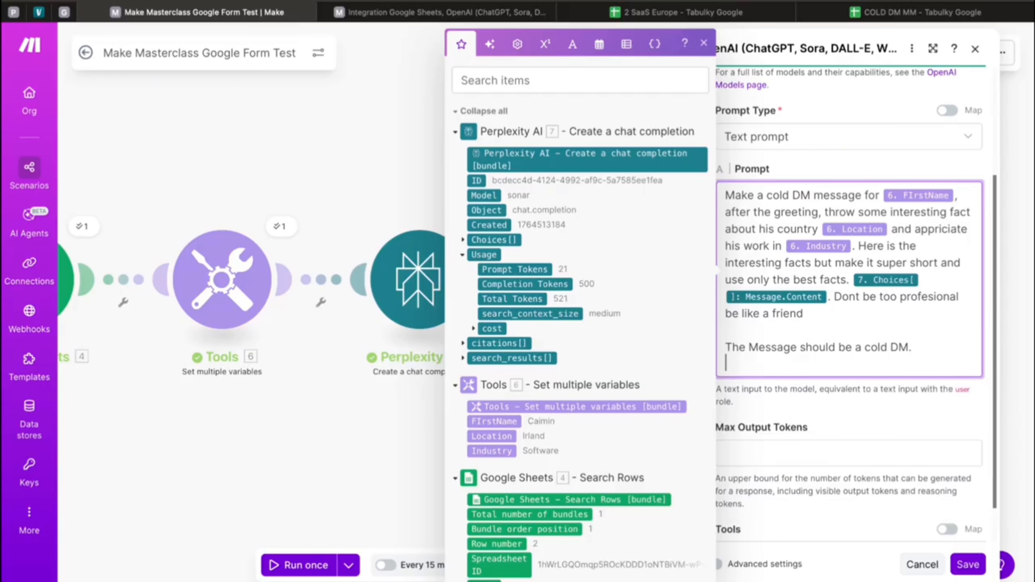
key("BackSpace")
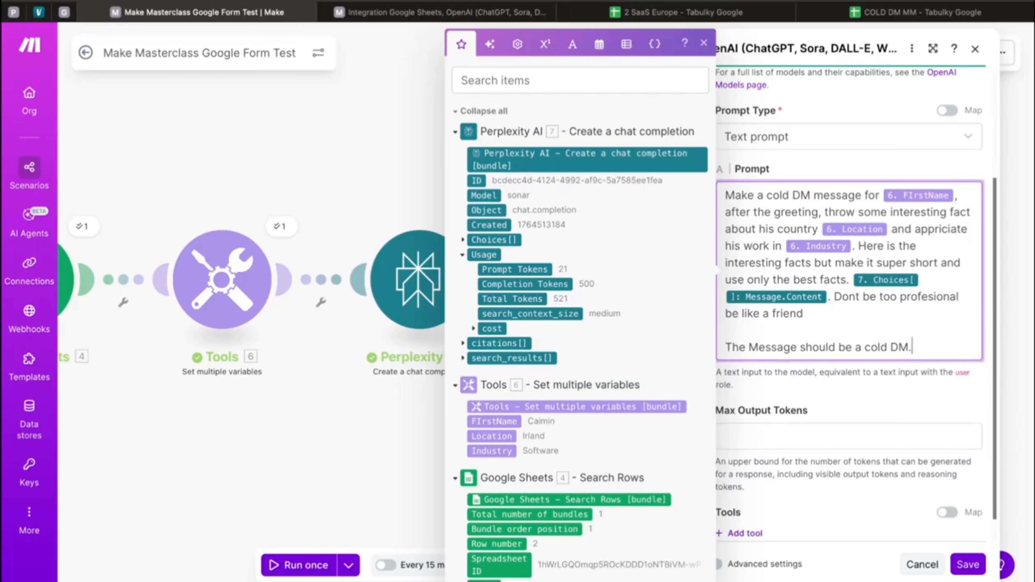
left_click(342, 473)
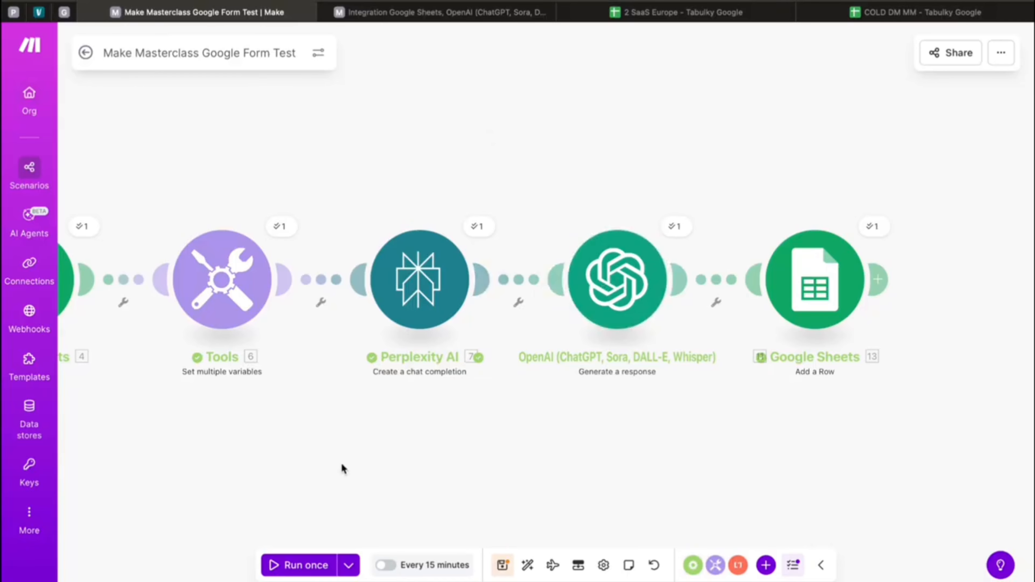
Step: Save the Google Sheets and OpenAI integration scenario and inspect the daily credit usage on the organization dashboard
left_click(503, 565)
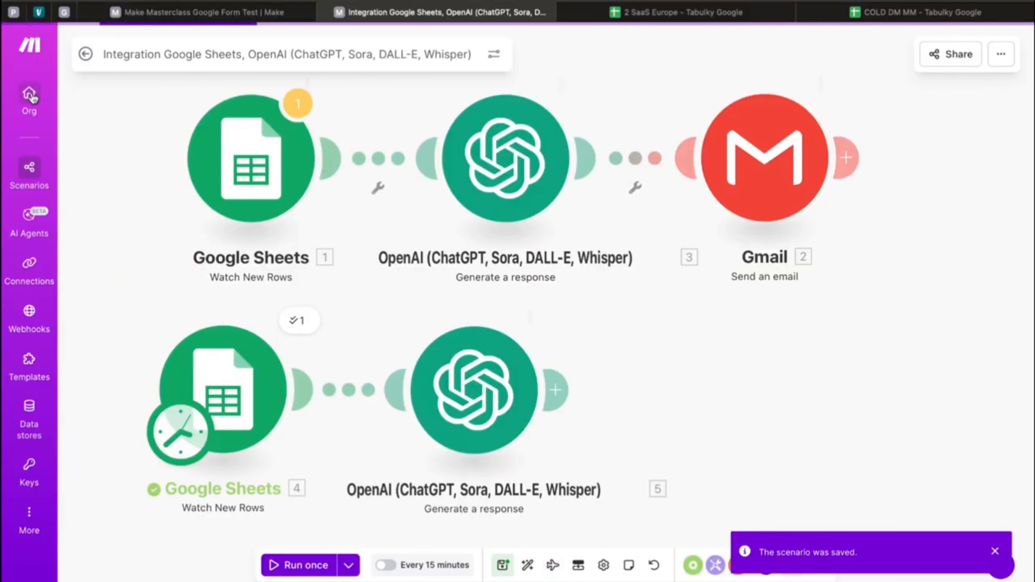
mouse_move(944, 310)
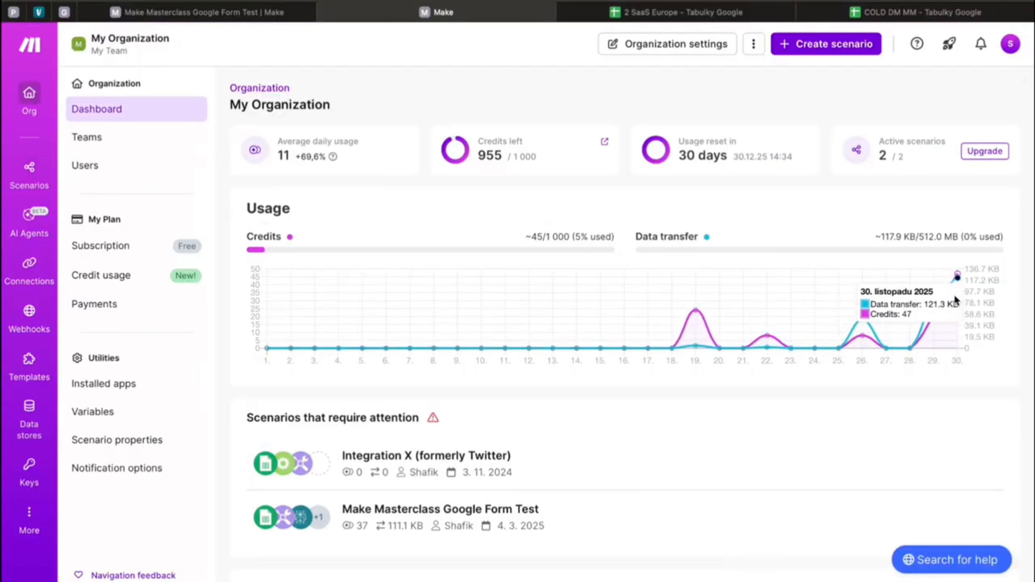
mouse_move(862, 328)
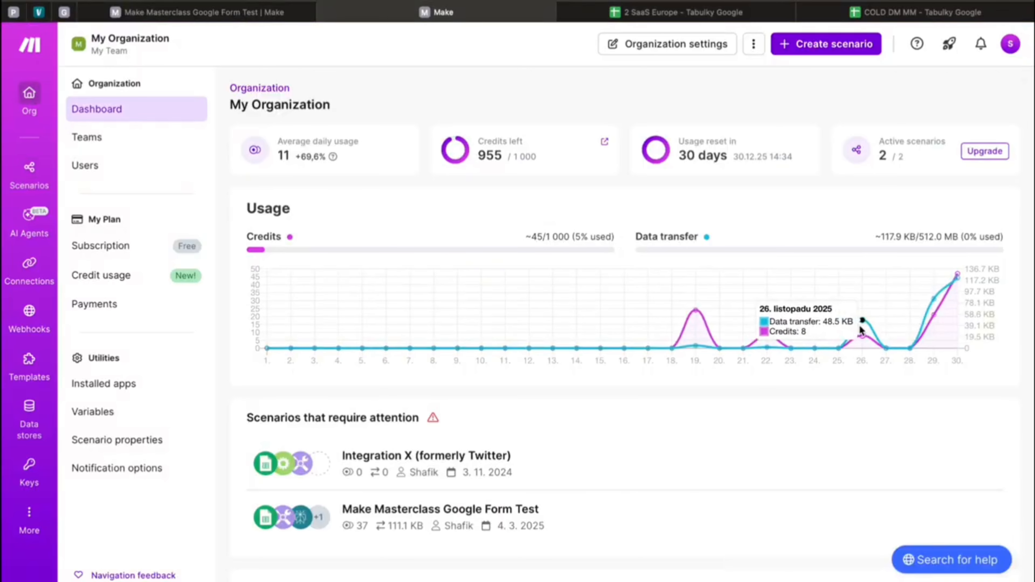
mouse_move(957, 279)
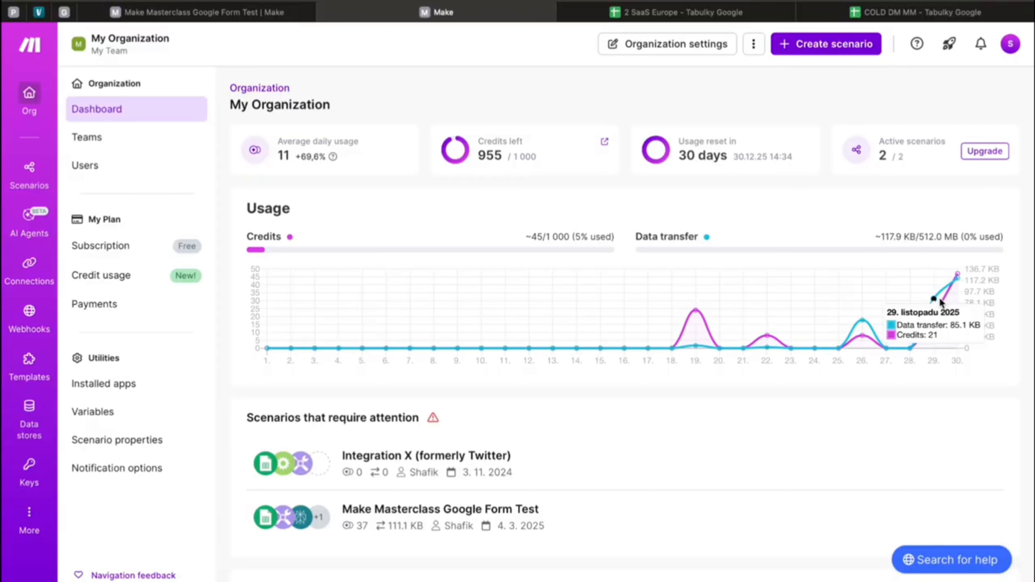
key("super+t")
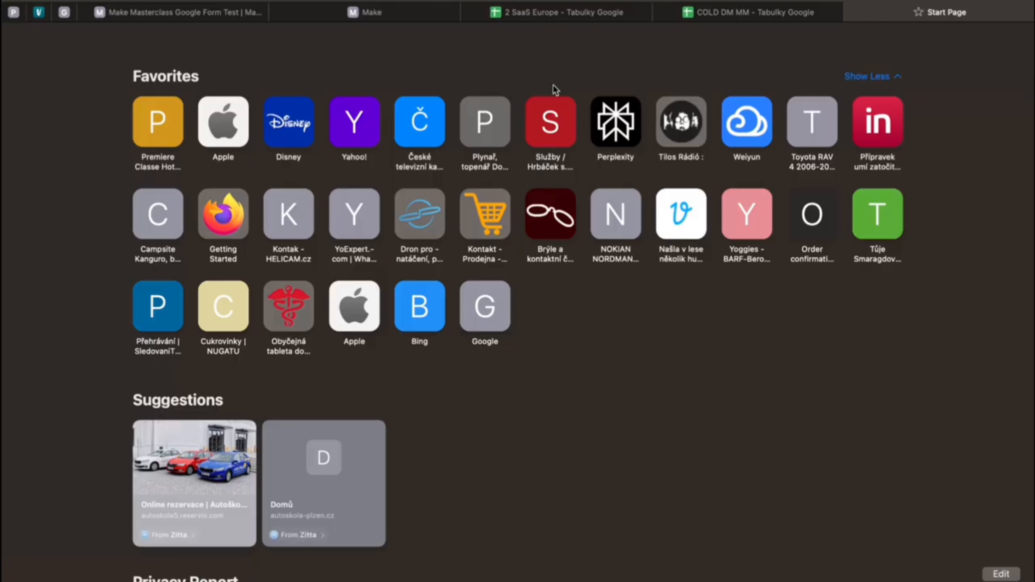
type("5,00")
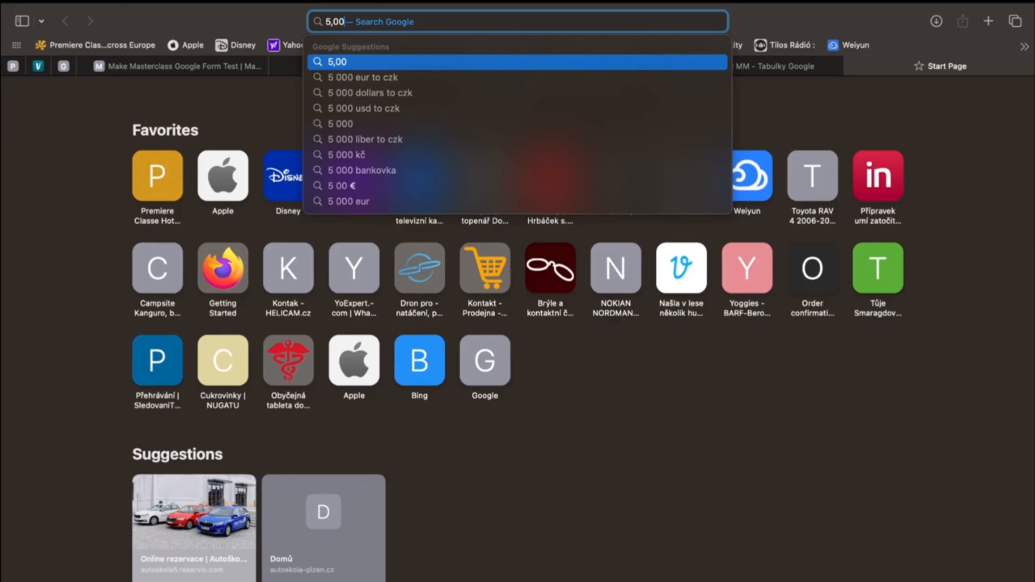
key("BackSpace")
key("BackSpace")
key("BackSpace")
key("BackSpace")
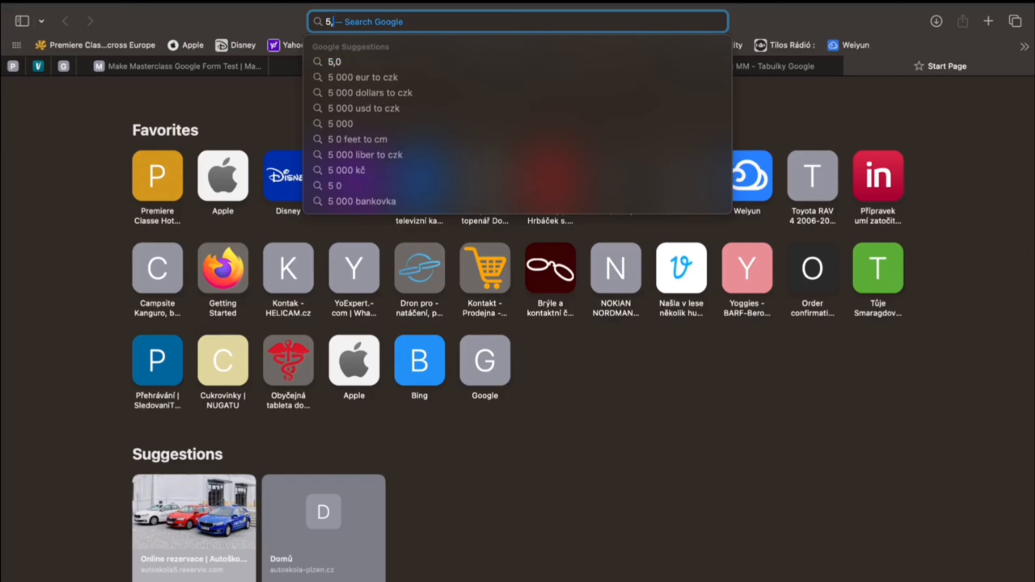
type("4,98")
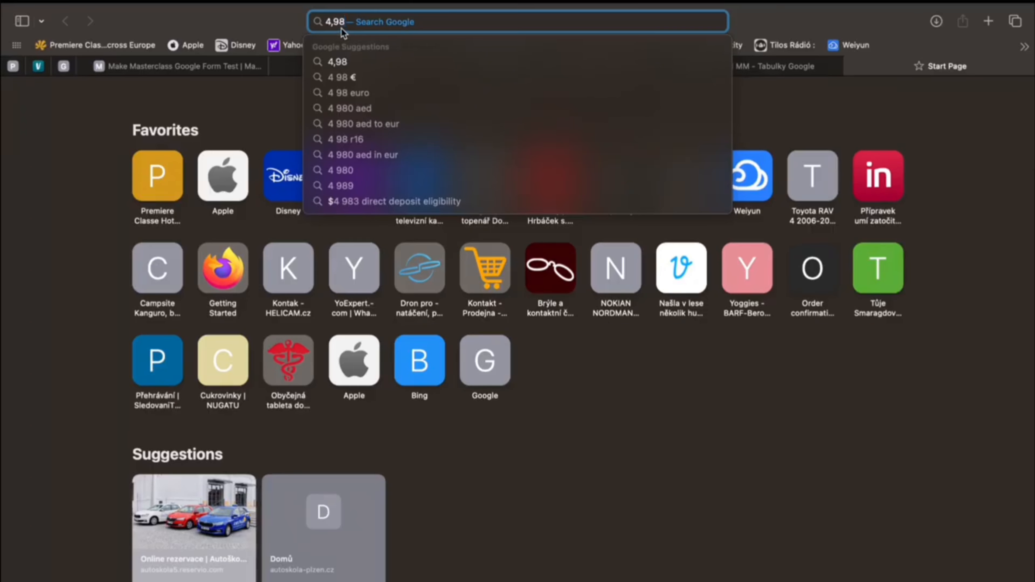
left_click(250, 116)
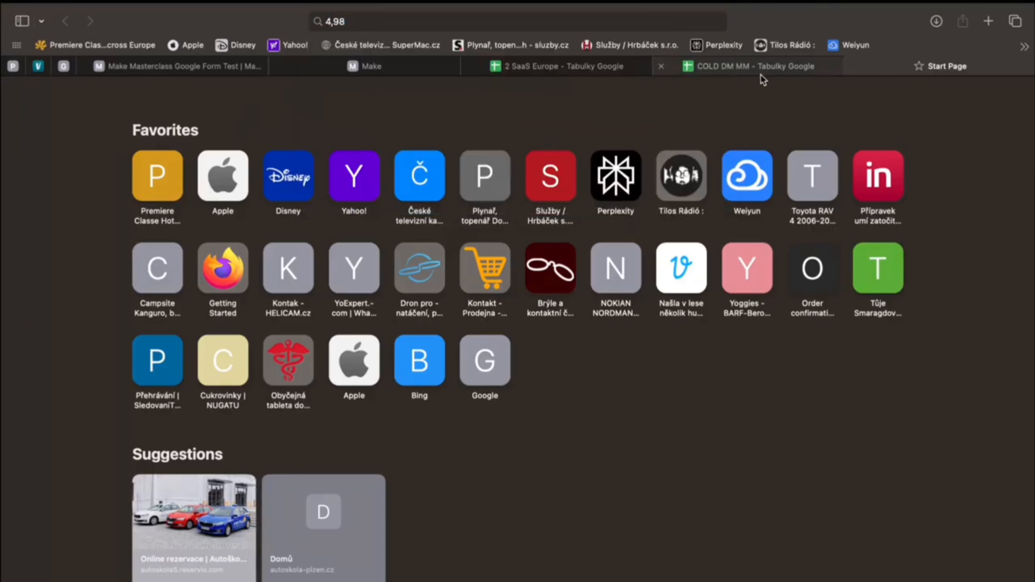
left_click(844, 69)
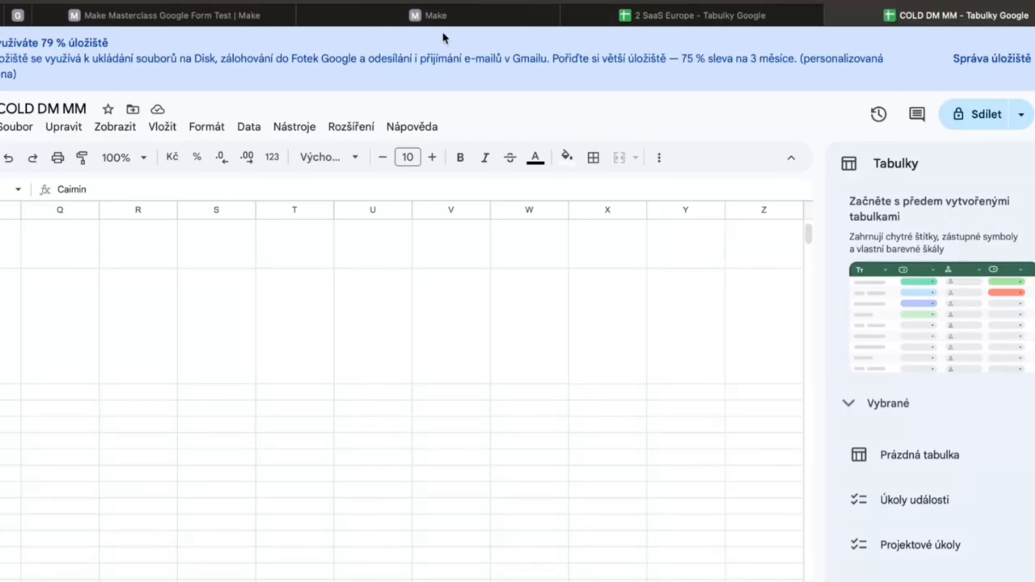
Step: Return to the integration scenario, look through the models offered in the cloned OpenAI module, and close its settings
left_click(441, 23)
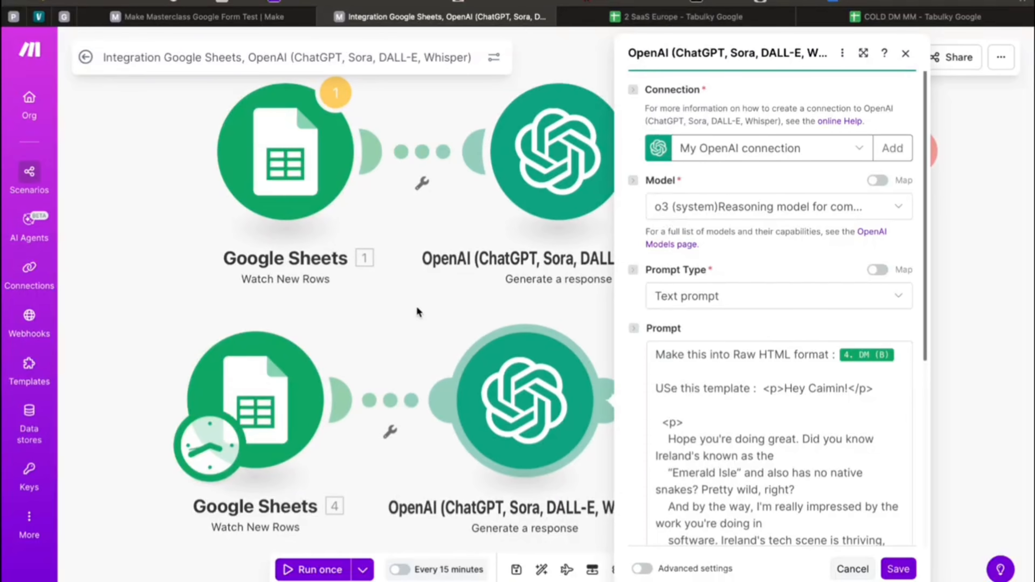
scroll(754, 245, "down", 2)
scroll(785, 183, "up", 2)
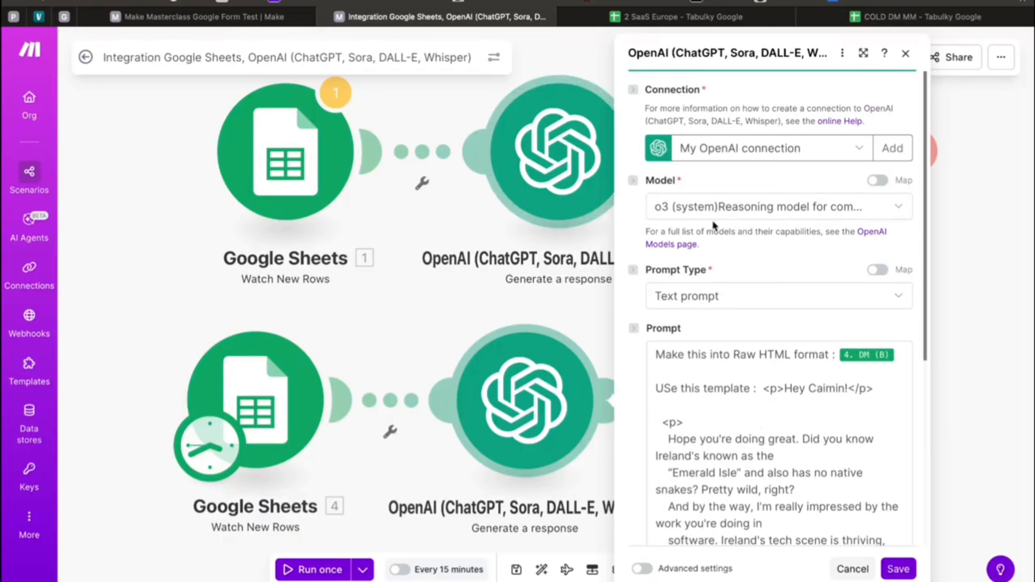
left_click(608, 207)
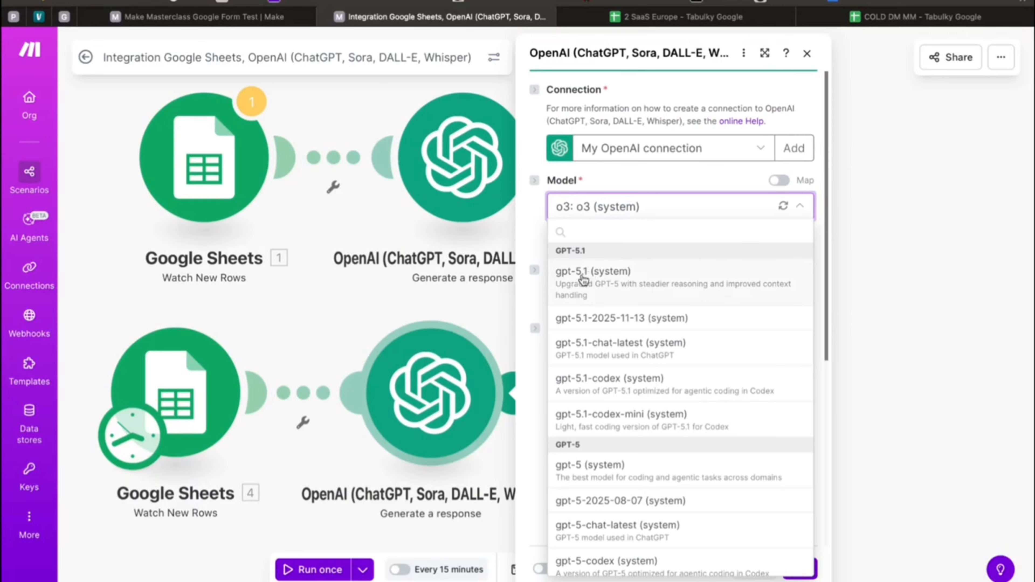
left_click(296, 326)
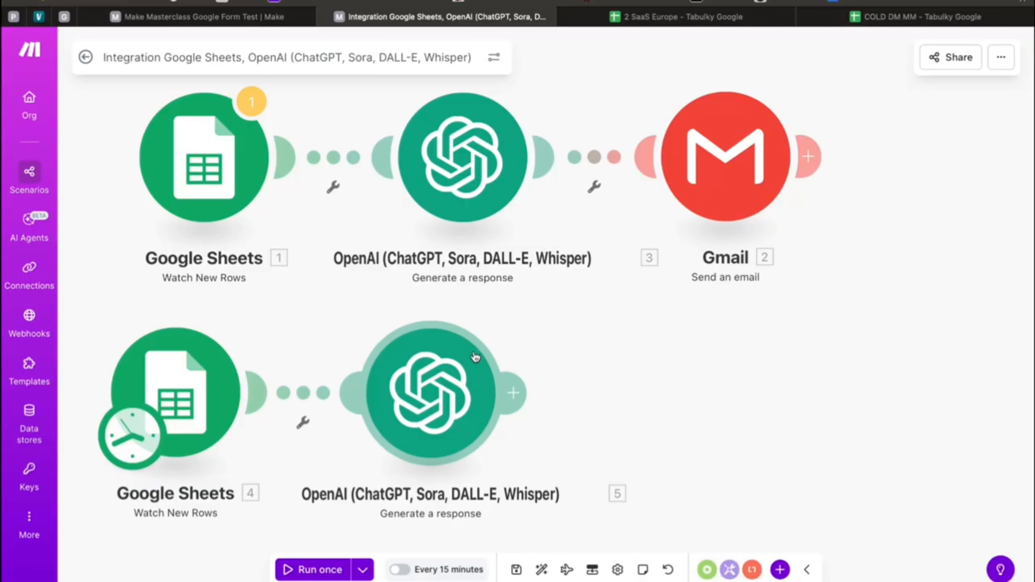
Step: Open the cloned OpenAI module's prompt and correct the start of the template line to "Use this template"
scroll(575, 339, "down", 3)
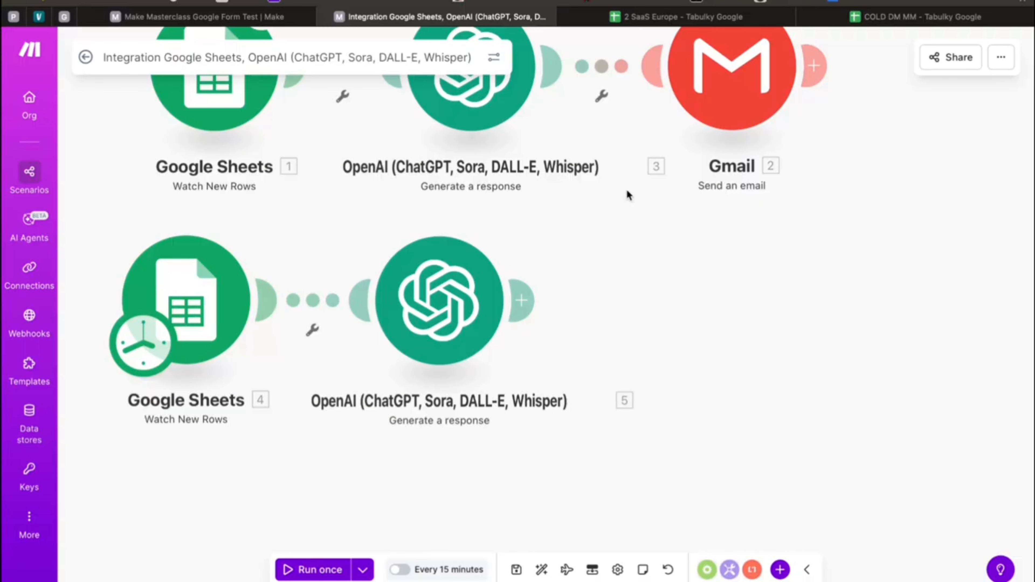
left_click(440, 301)
left_click(565, 245)
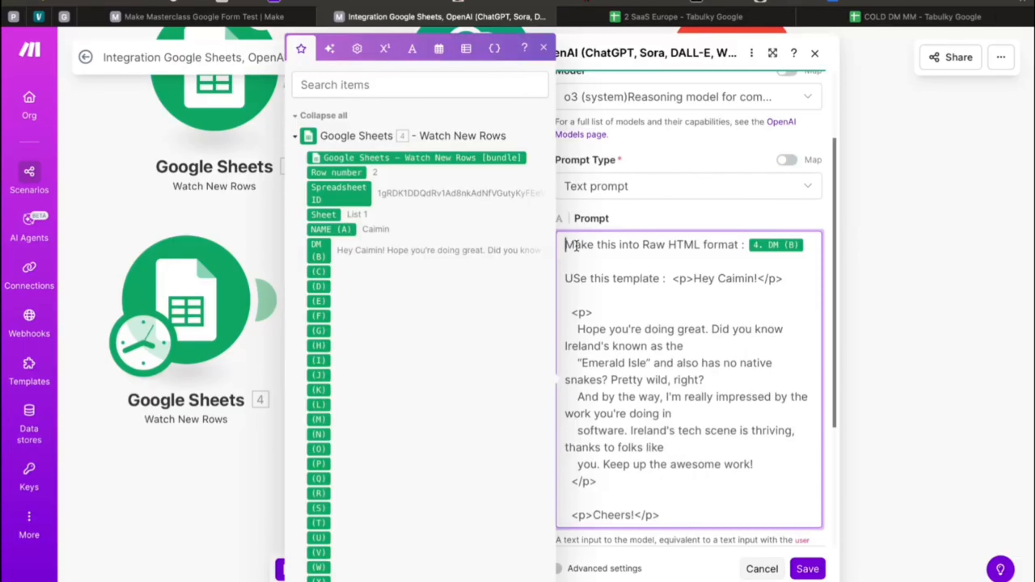
left_click_drag(566, 245, 769, 245)
left_click(687, 276)
left_click(645, 261)
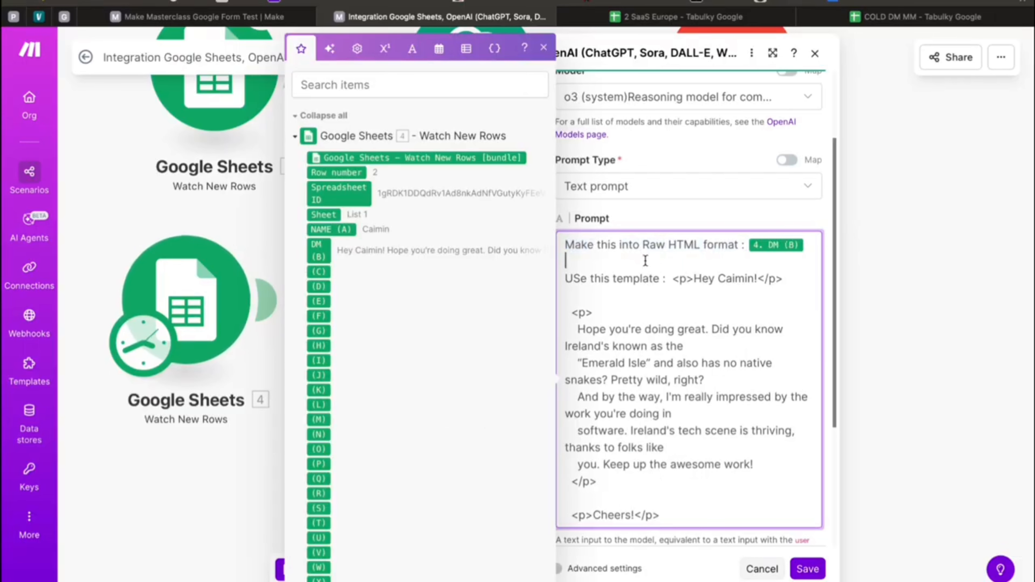
left_click(580, 280)
key("BackSpace")
type("s")
Step: Review the HTML template text in the prompt through to its closing line and save the cloned OpenAI module
left_click_drag(661, 279, 733, 538)
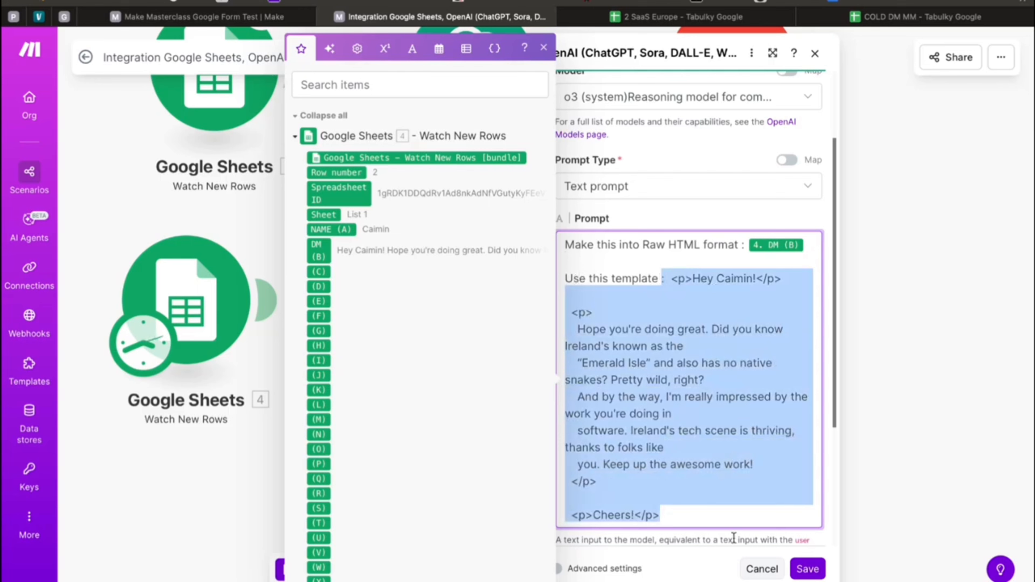
left_click(720, 495)
scroll(717, 501, "down", 3)
left_click_drag(671, 190, 769, 417)
left_click(770, 417)
scroll(769, 416, "down", 3)
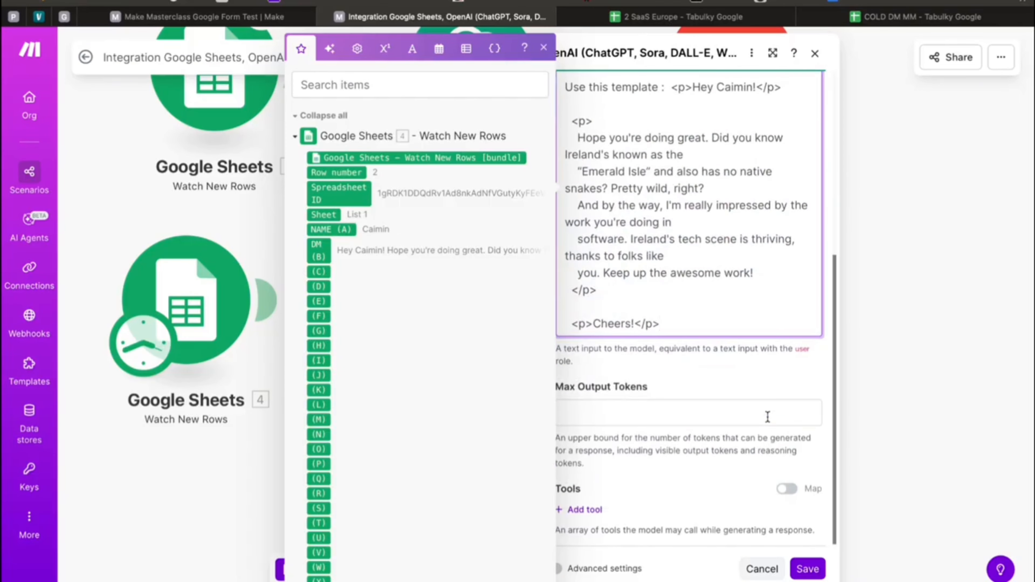
left_click(813, 576)
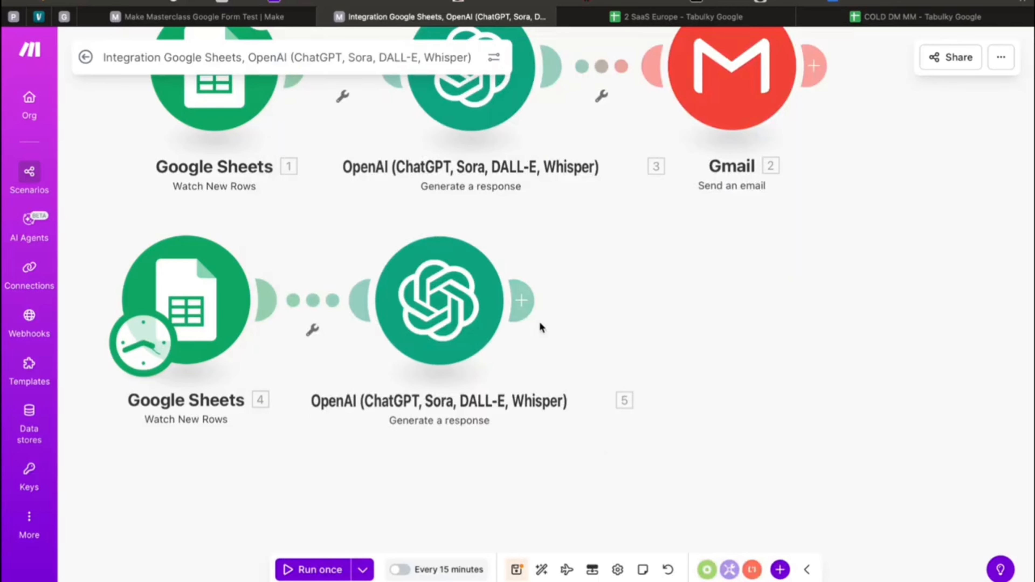
Step: Add a Gmail Send an email module after the cloned OpenAI module
left_click(526, 301)
left_click(684, 325)
left_click(385, 254)
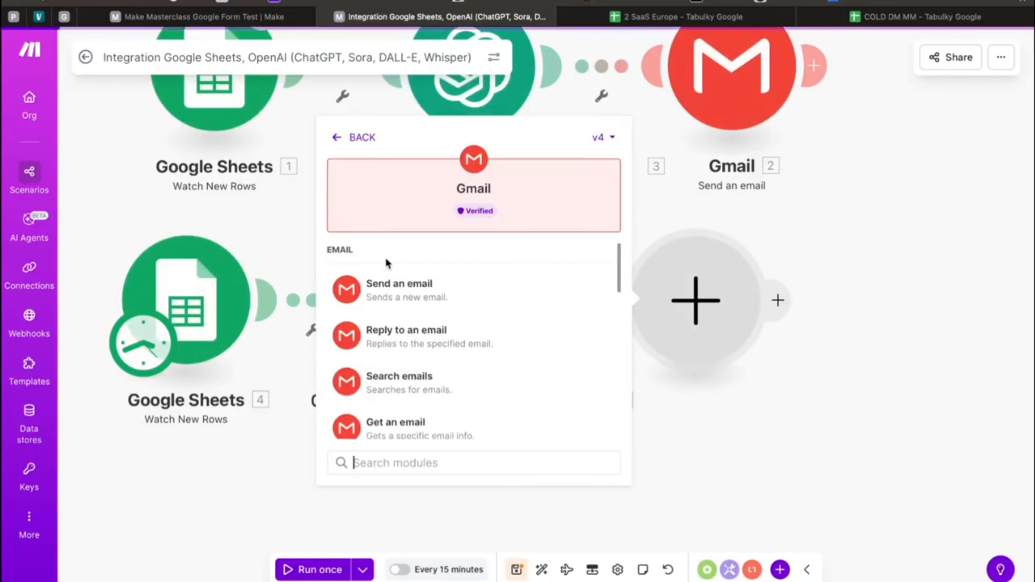
left_click(460, 287)
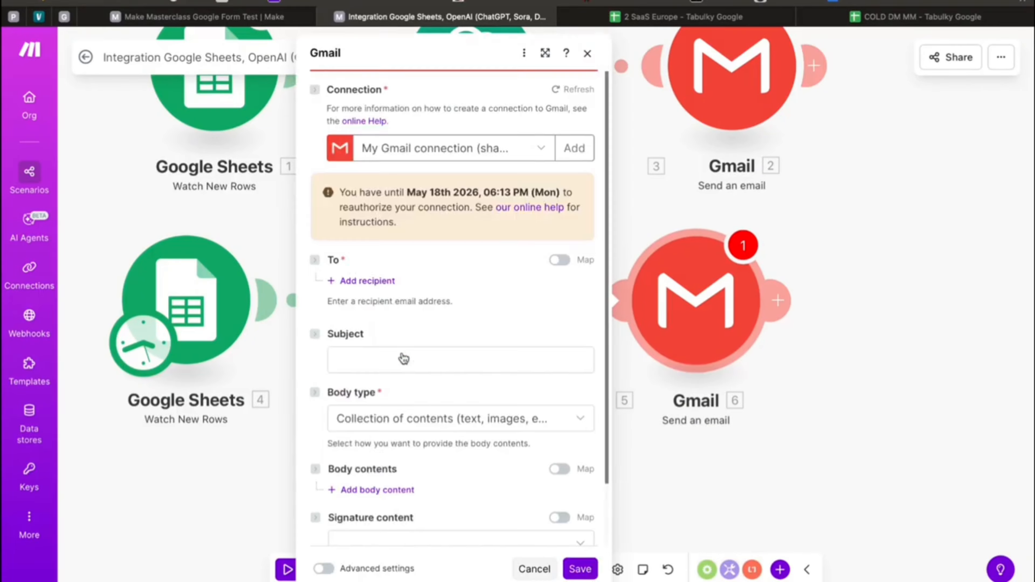
Step: Set the email subject to "Hi" followed by the NAME (A) value from the second Google Sheets module
left_click(387, 365)
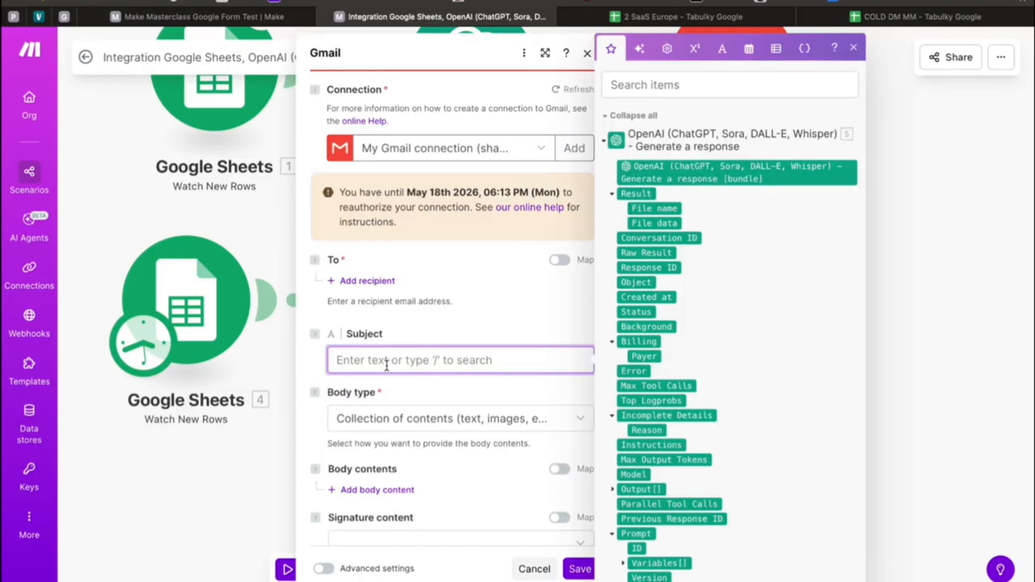
type("Hi")
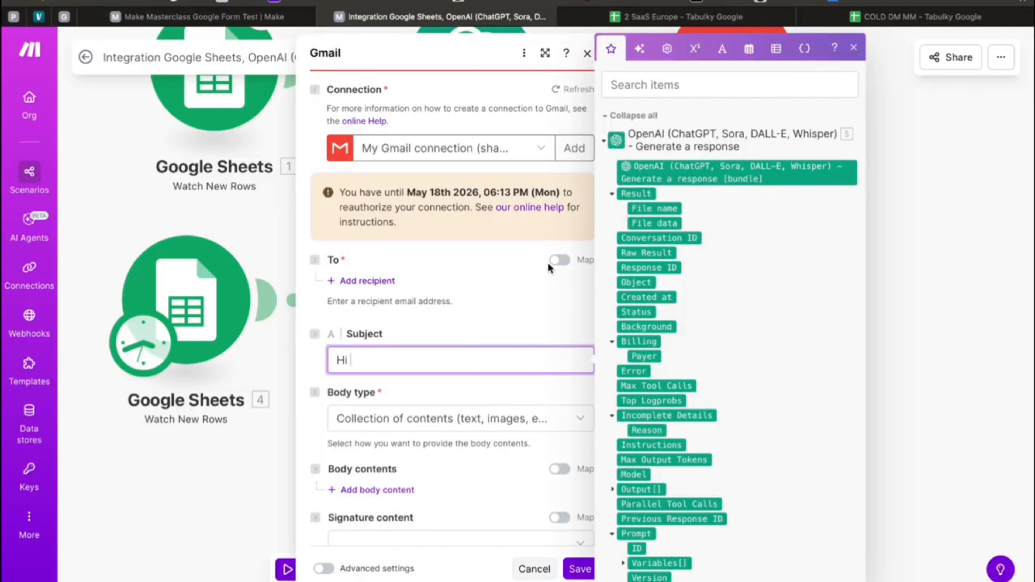
scroll(638, 333, "down", 15)
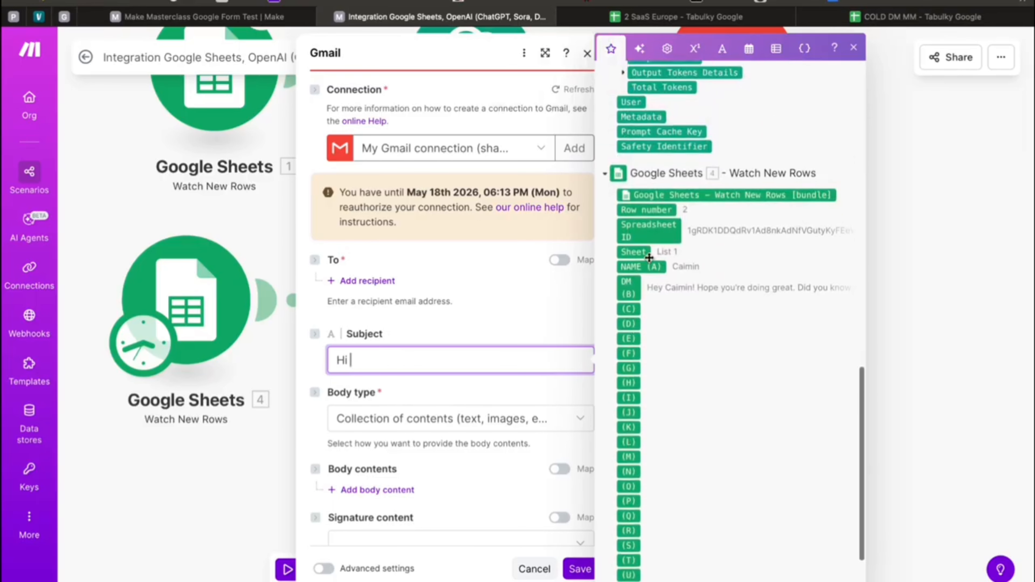
left_click_drag(642, 263, 392, 356)
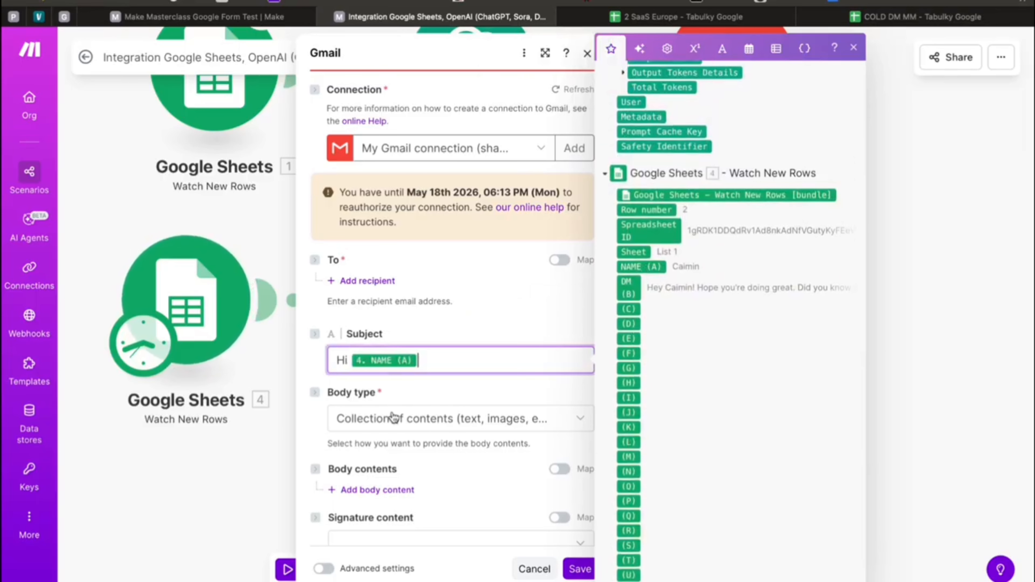
Step: Choose Raw HTML as the email's body type and map the OpenAI Result: File name value into its content
left_click(364, 427)
left_click(365, 424)
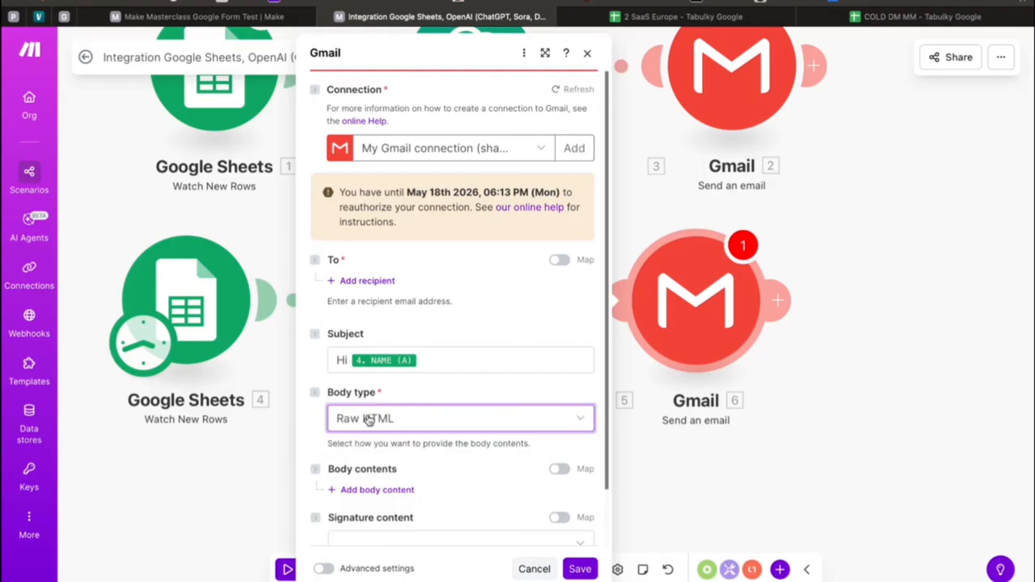
scroll(389, 437, "down", 1)
left_click(379, 453)
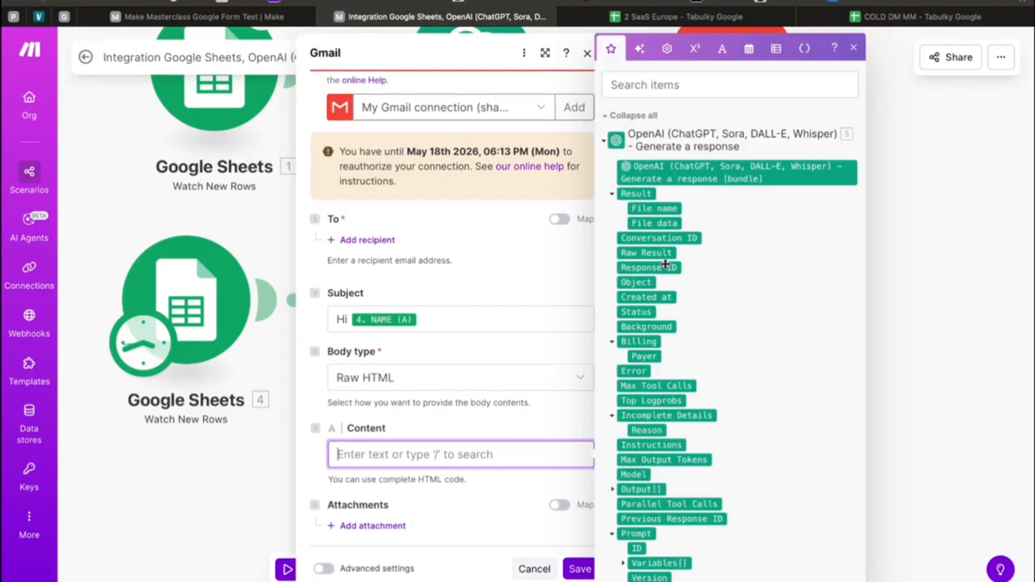
scroll(657, 238, "down", 1)
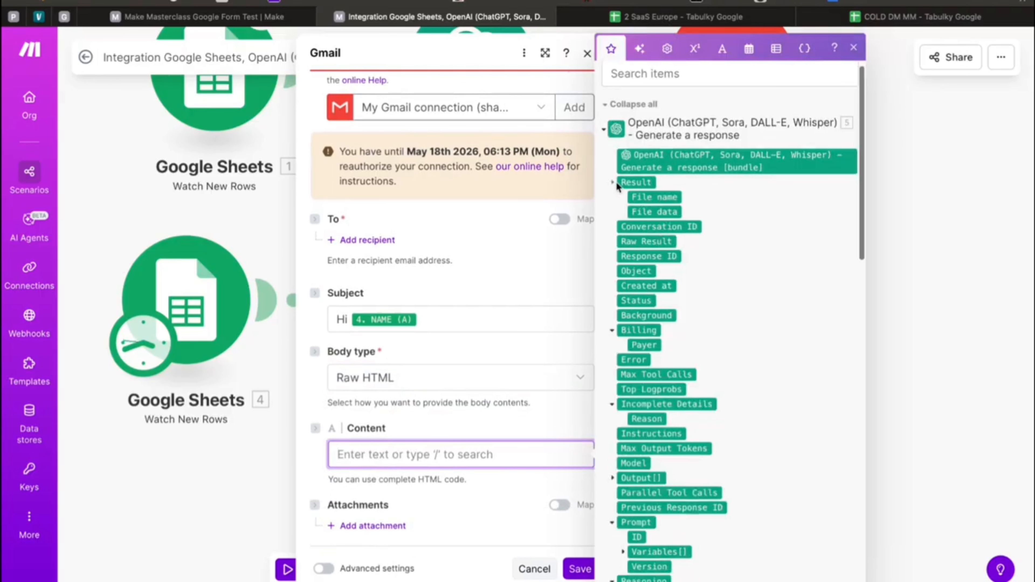
left_click_drag(651, 197, 471, 308)
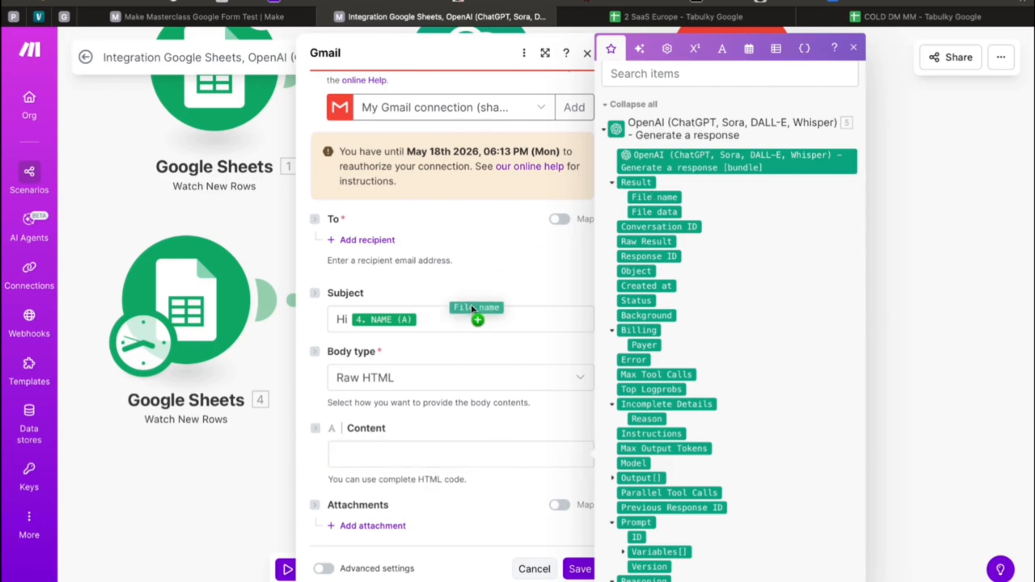
left_click_drag(383, 410, 382, 467)
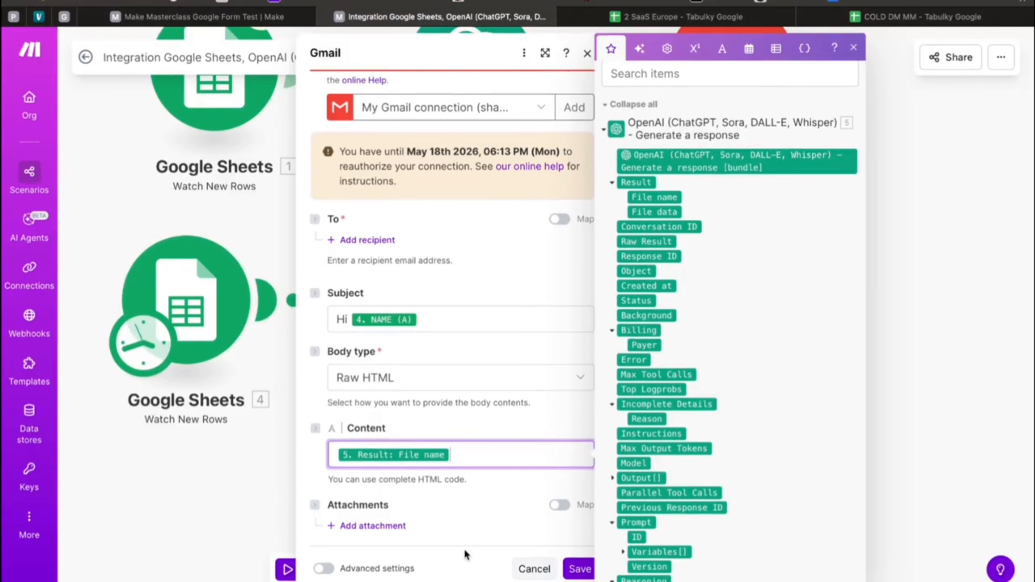
left_click(368, 526)
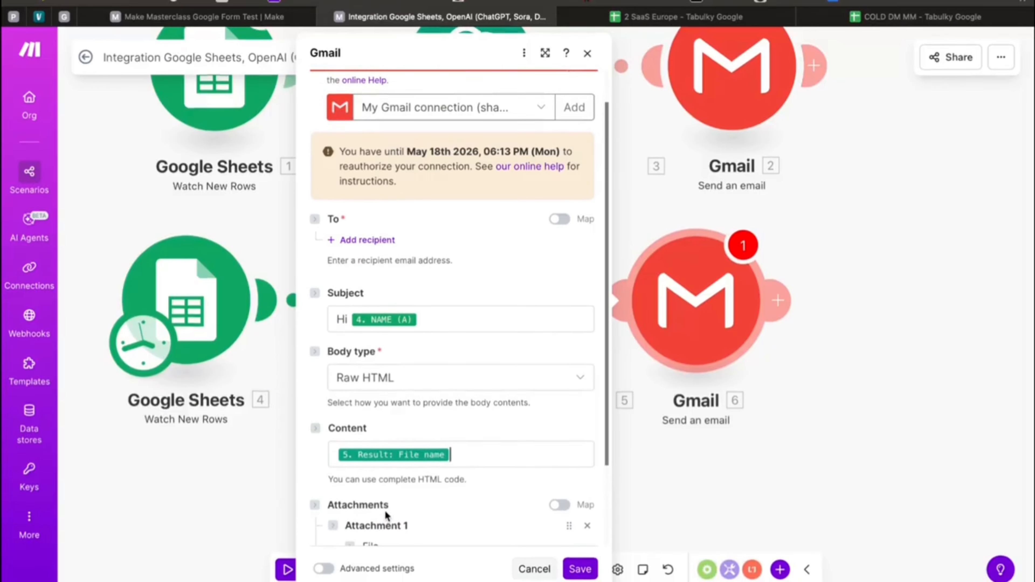
scroll(386, 511, "down", 3)
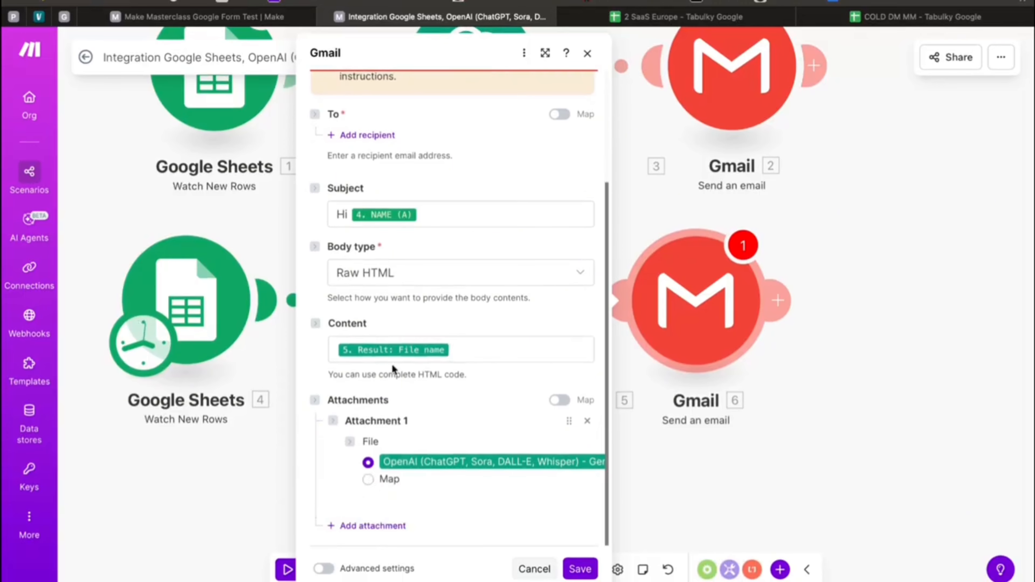
left_click(587, 421)
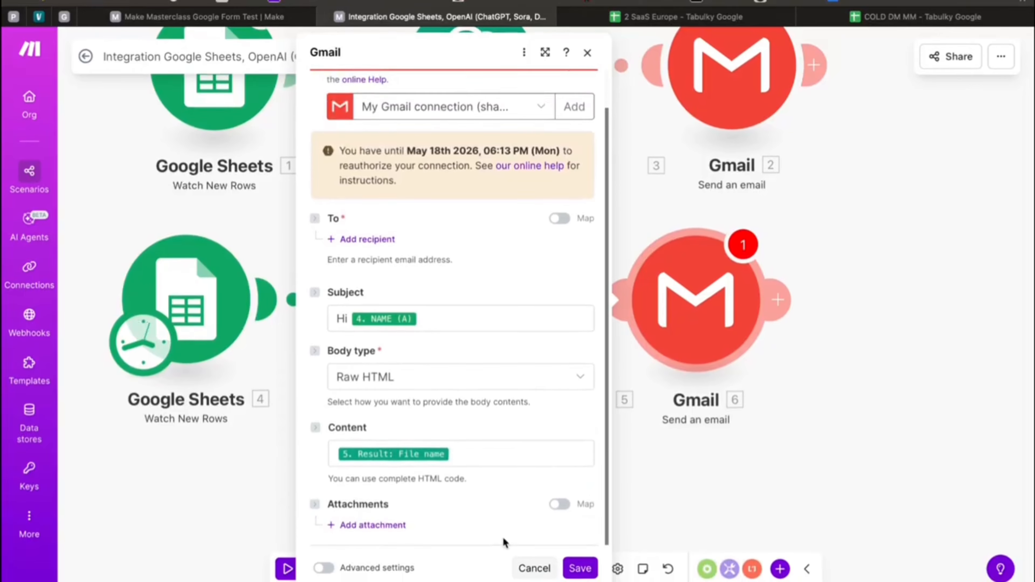
Step: Add a recipient, enter the recipient's email address, and save the new Gmail module
left_click(582, 571)
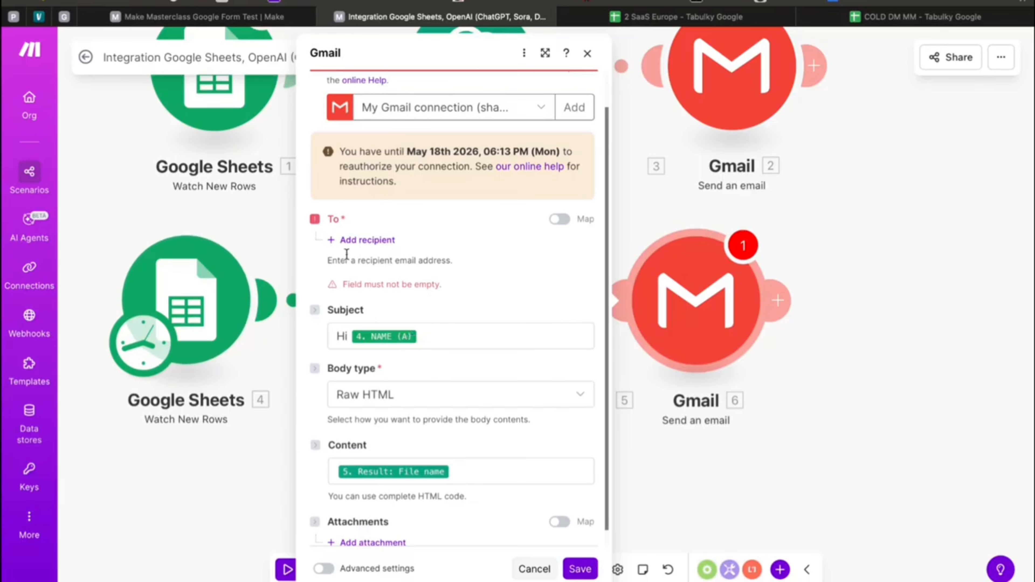
left_click(341, 245)
left_click(357, 265)
key("ctrl+v")
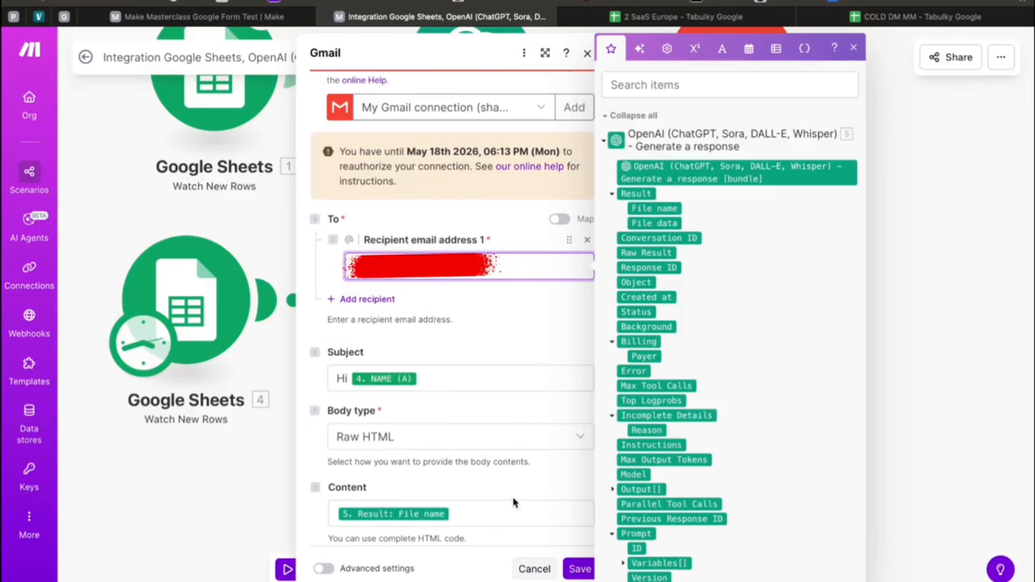
left_click(580, 569)
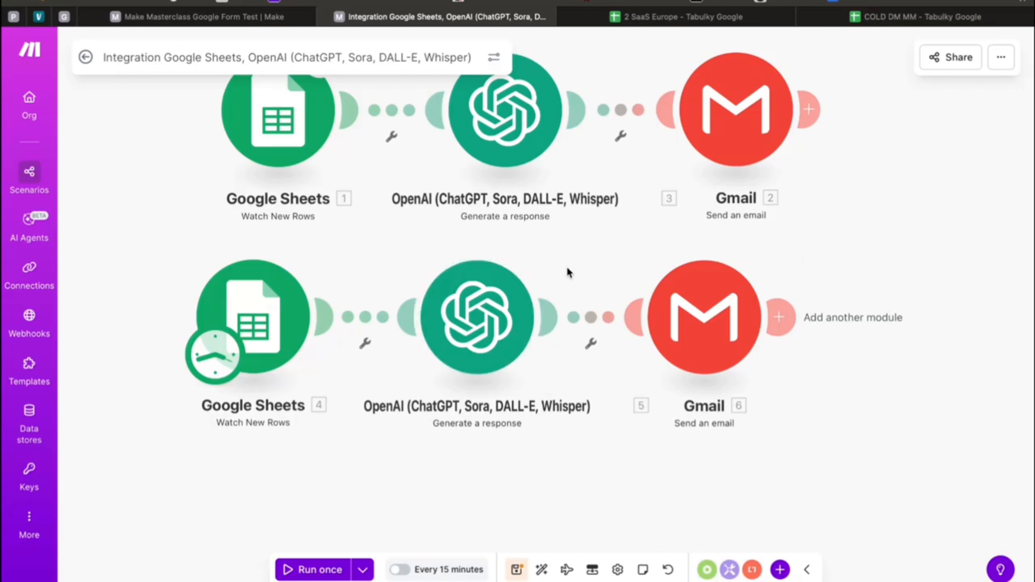
Step: Move the schedule trigger to the upper row's Google Sheets module and run the scenario once
left_click_drag(231, 428, 283, 250)
left_click_drag(179, 329, 291, 205)
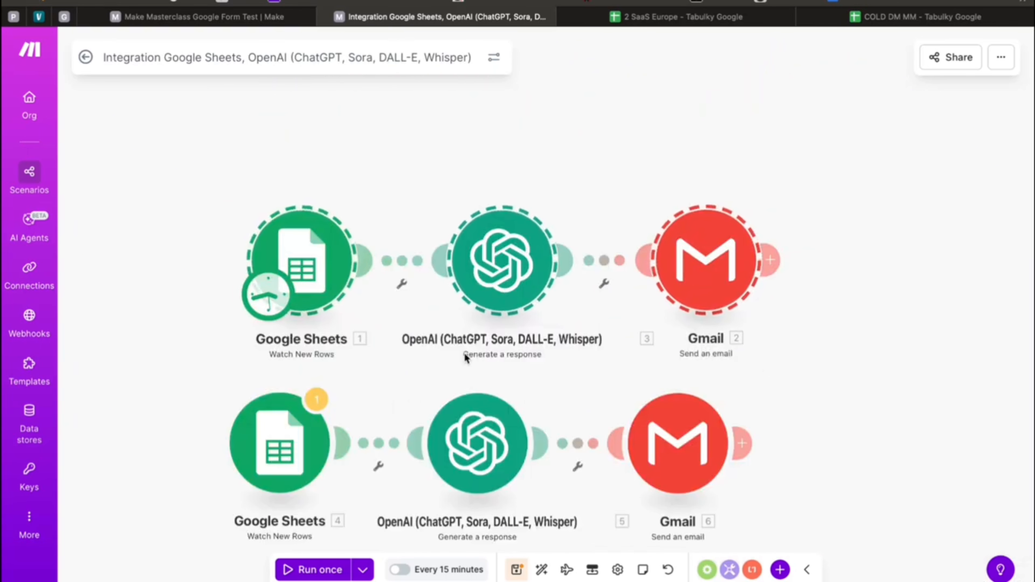
left_click(286, 568)
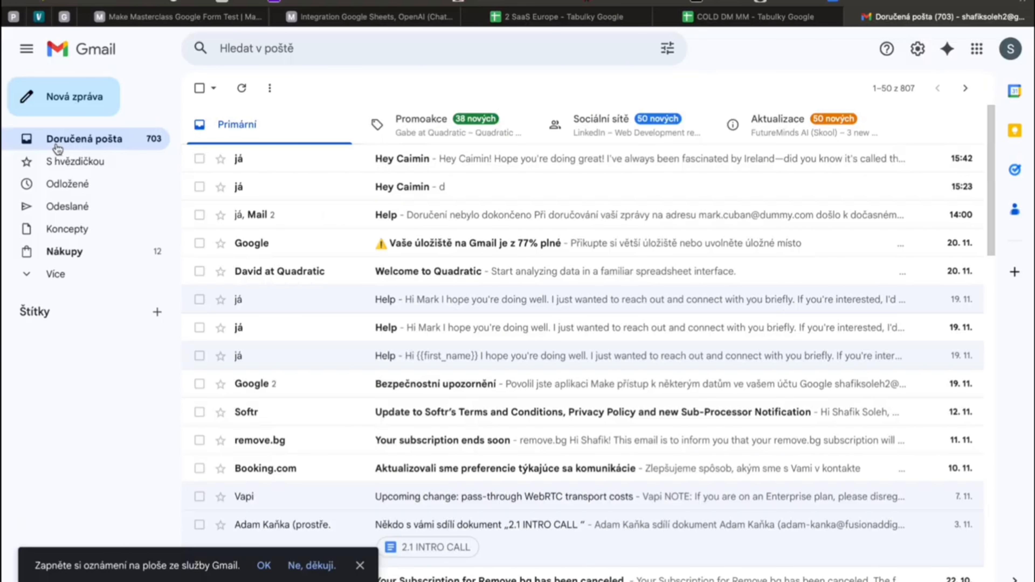
Step: Open the newest sent message in Gmail and read its subject, greeting and personalised paragraphs
left_click(79, 206)
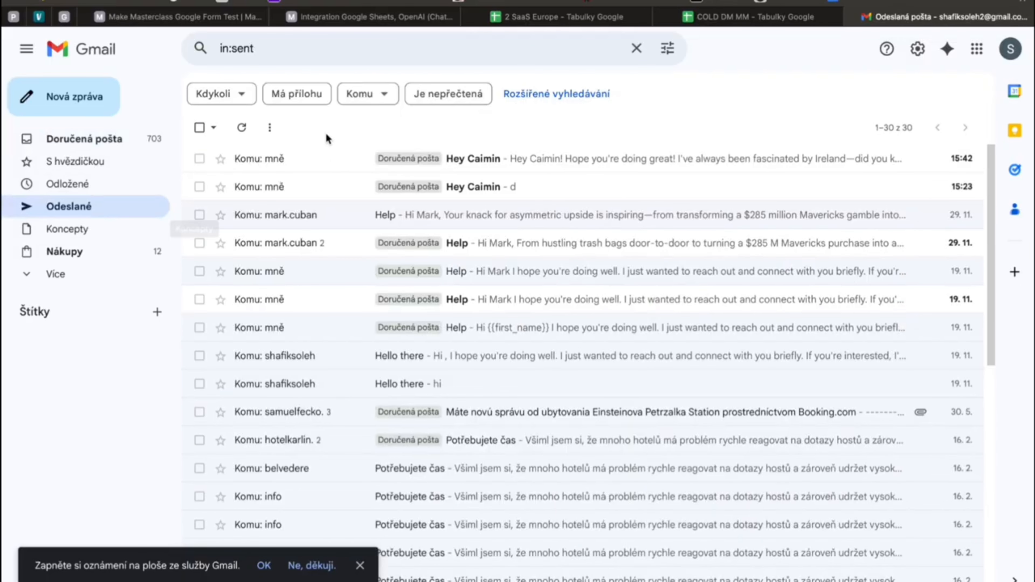
left_click(319, 163)
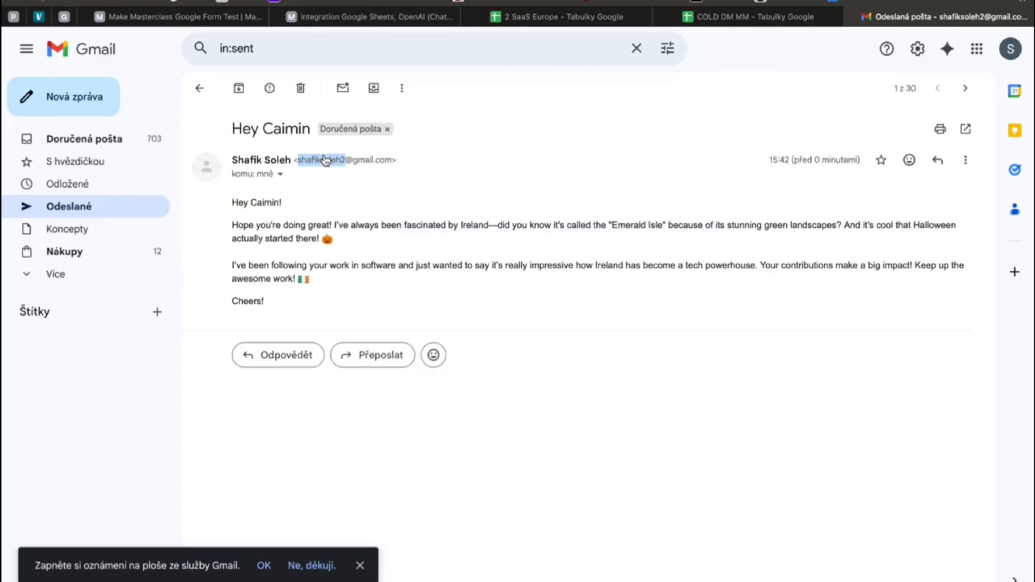
left_click(303, 196)
left_click_drag(231, 140, 314, 138)
left_click_drag(232, 203, 283, 203)
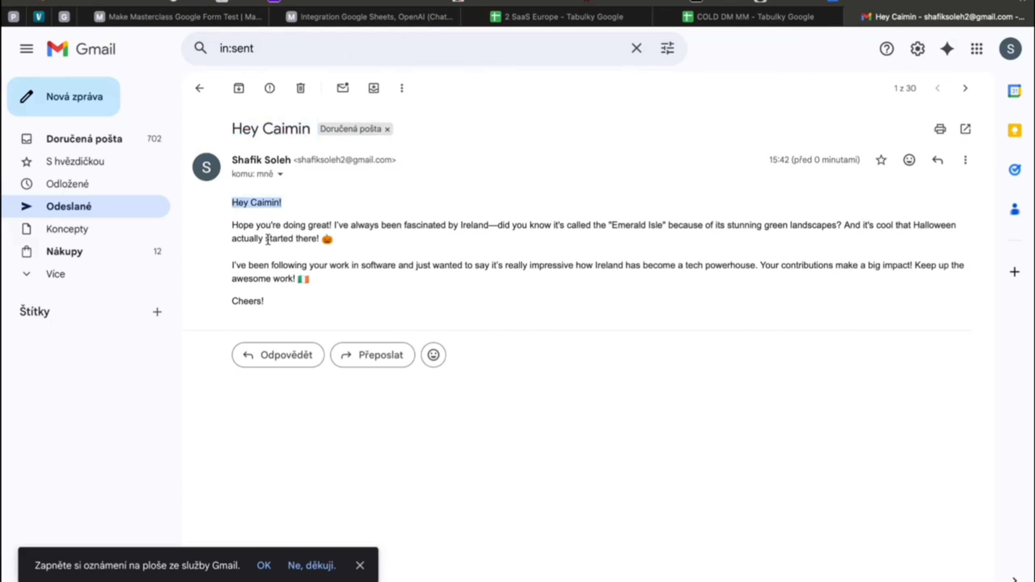
left_click_drag(232, 225, 328, 242)
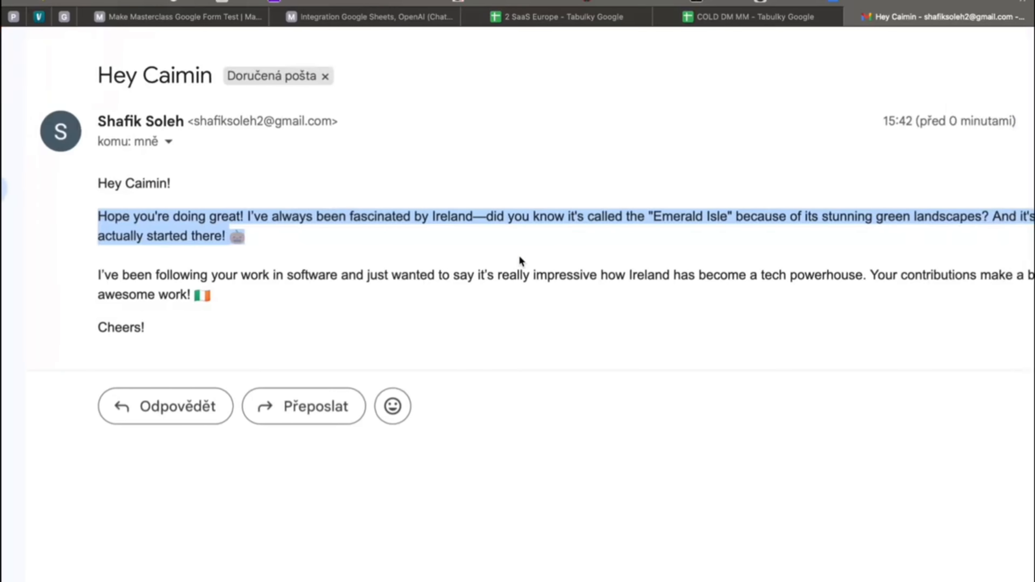
scroll(519, 261, "right", 3)
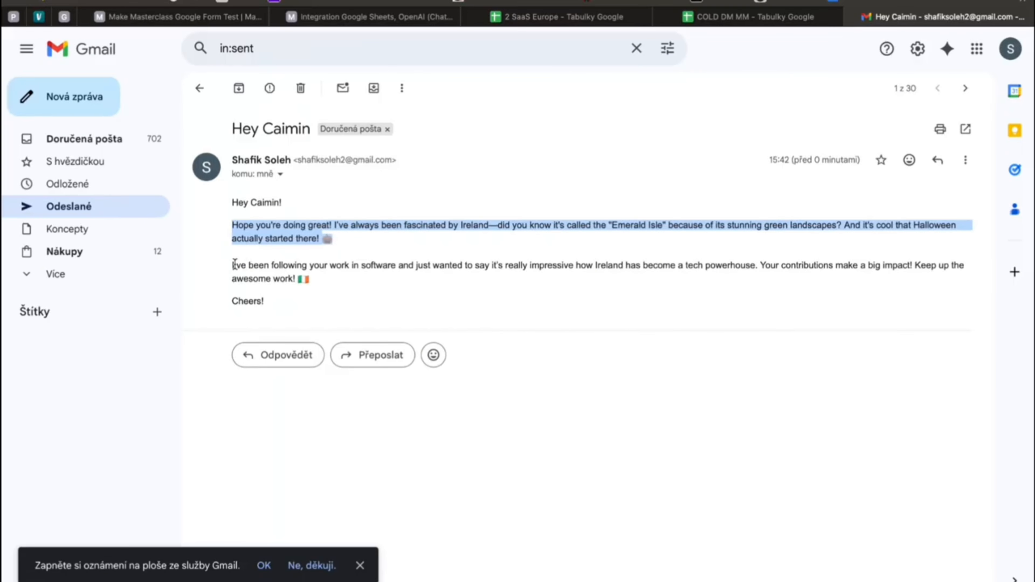
left_click(349, 292)
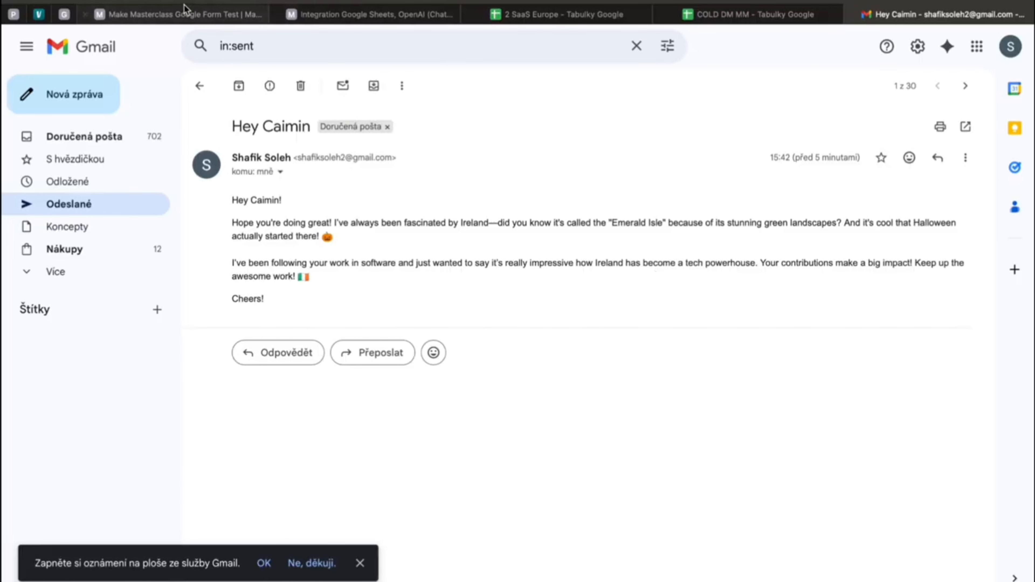
Step: Return to Make and look over the Make Masterclass Google Form Test scenario and both rows of the integration scenario
left_click(184, 12)
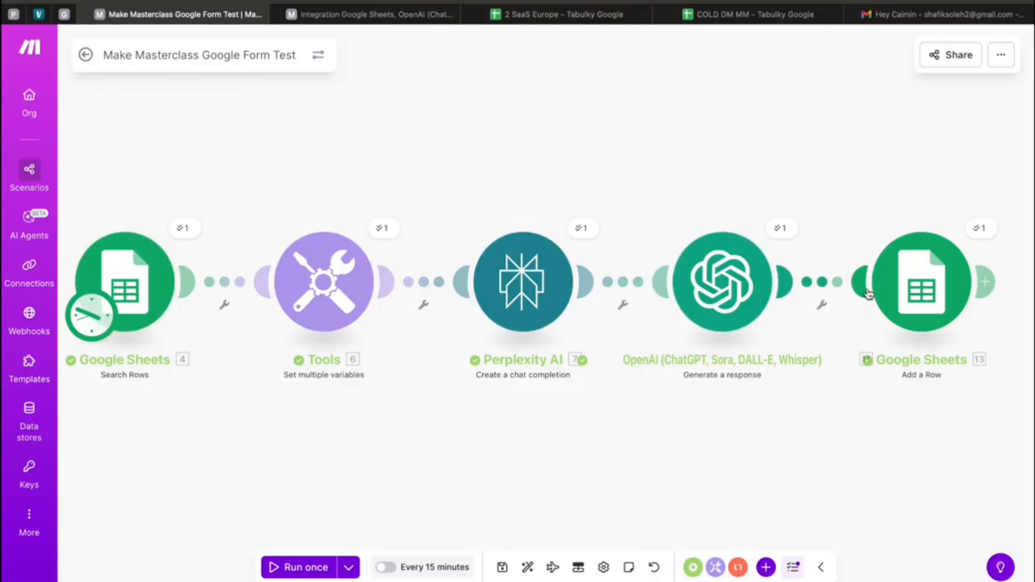
left_click(424, 17)
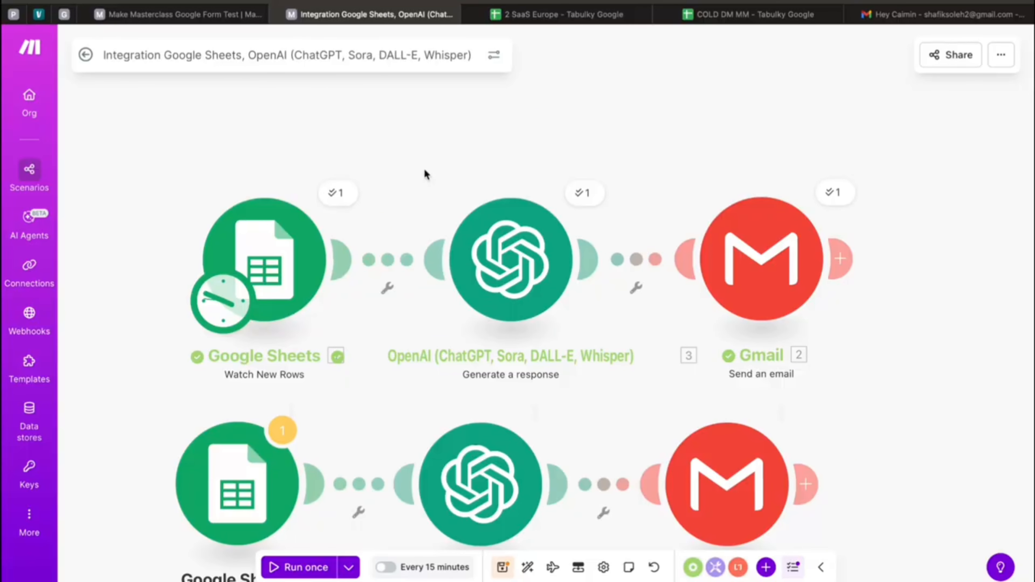
scroll(424, 168, "down", 3)
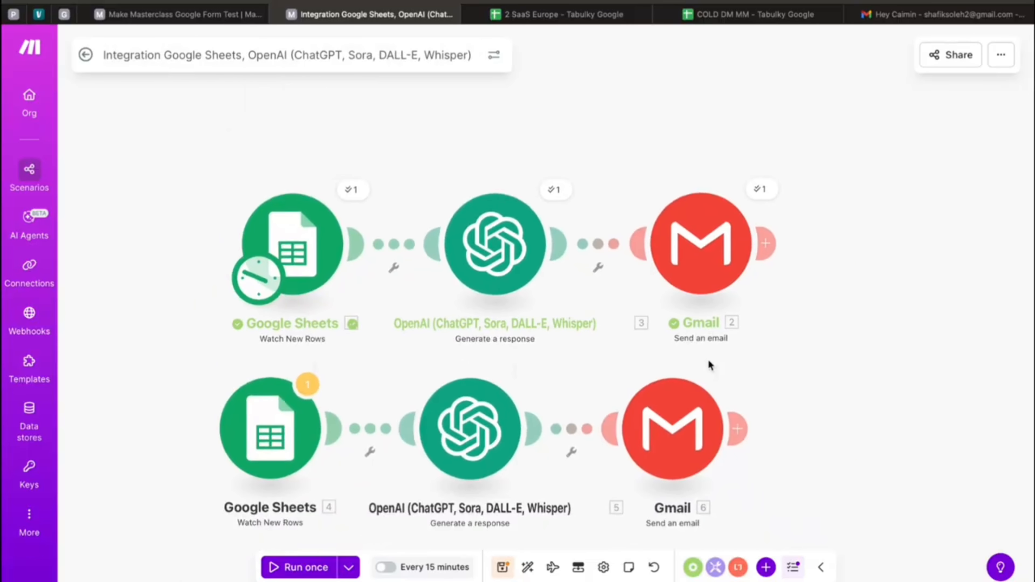
Step: Leave the integration scenario for the organization dashboard and open the subscription's plan comparison
left_click(33, 101)
left_click(624, 361)
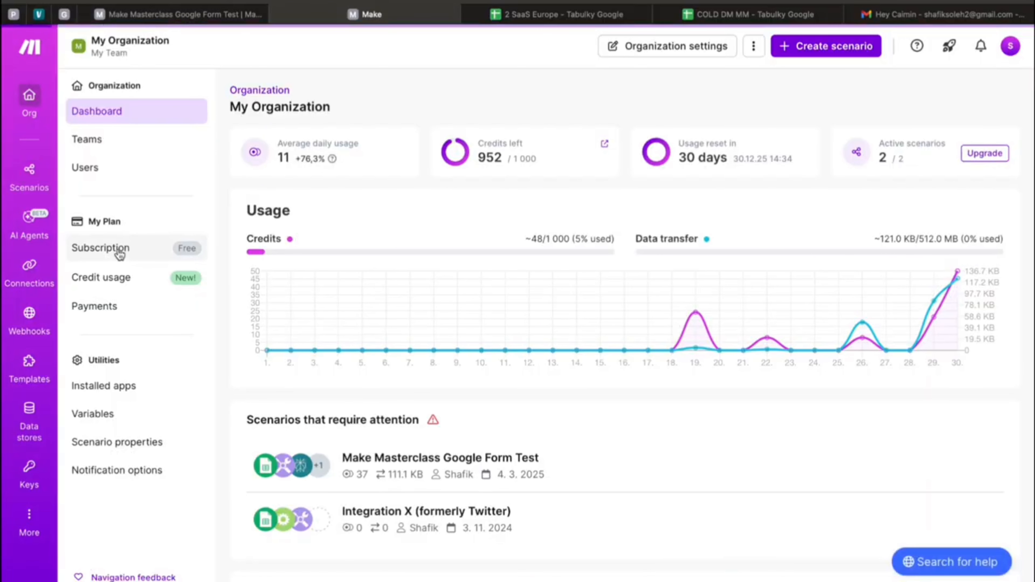
left_click(120, 253)
scroll(481, 300, "down", 3)
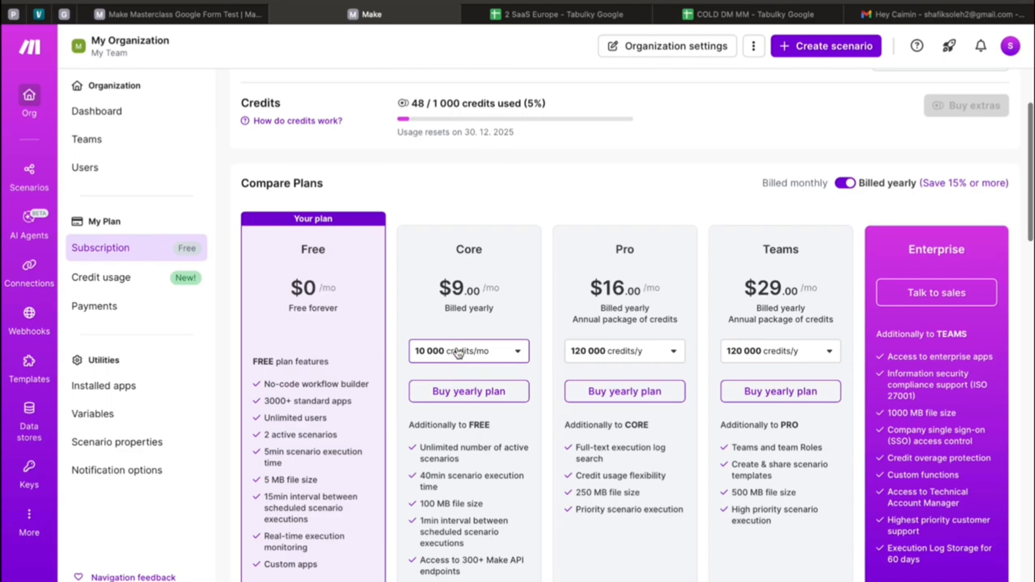
Step: Examine the Core plan's yearly-billed price and the monthly credit packages it offers
left_click_drag(440, 287, 491, 286)
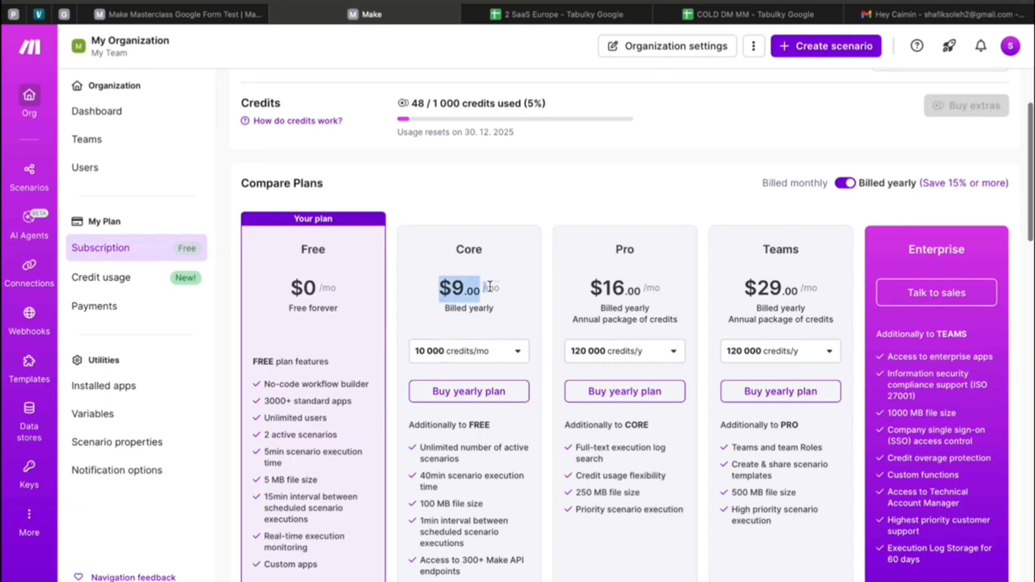
left_click(462, 358)
scroll(440, 495, "down", 2)
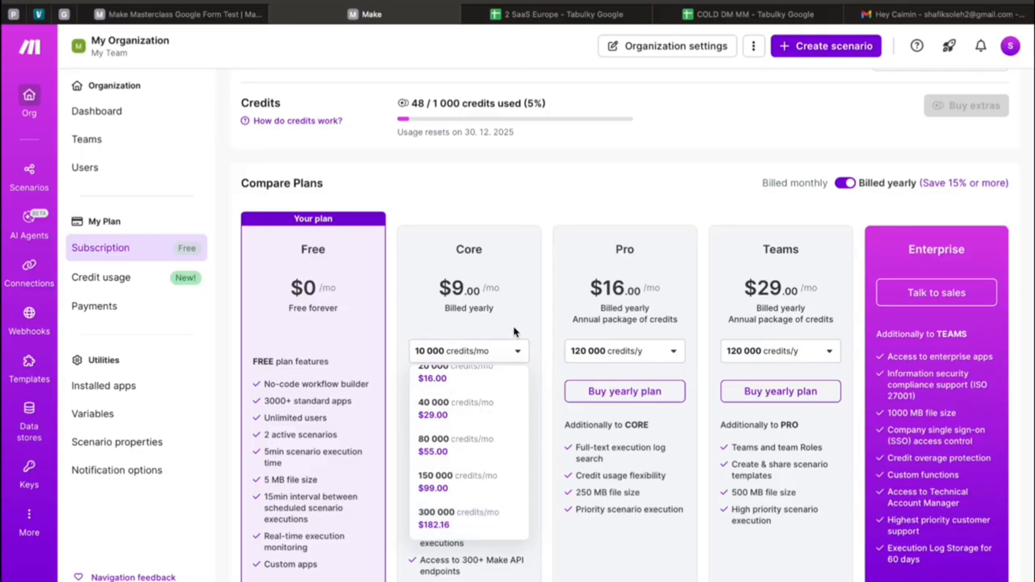
left_click(473, 351)
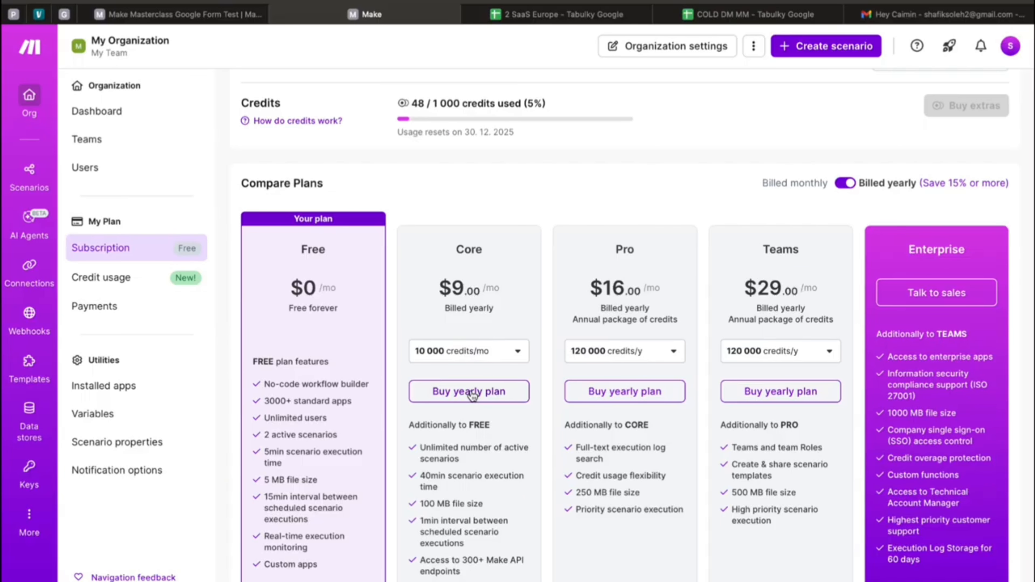
left_click(457, 352)
scroll(455, 494, "down", 1)
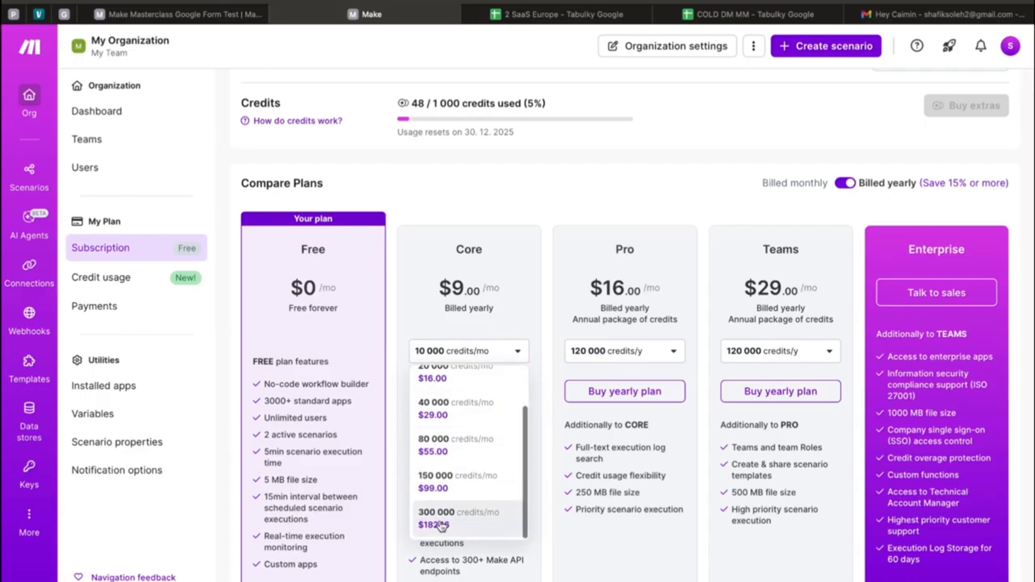
left_click(500, 280)
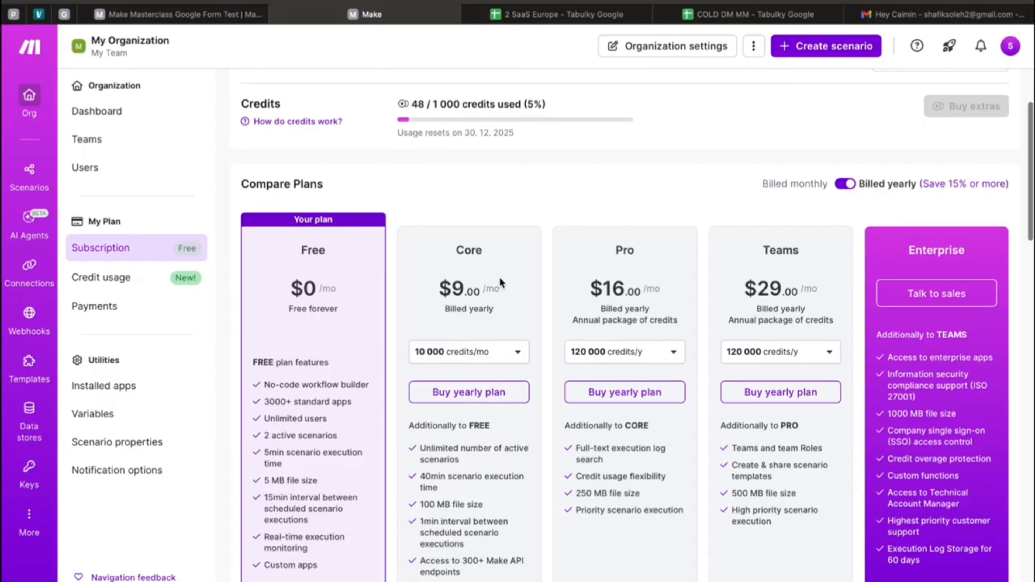
Step: Review the current subscription details and compare the features of the Free, Core, Pro, Teams and Enterprise plans
scroll(499, 277, "up", 3)
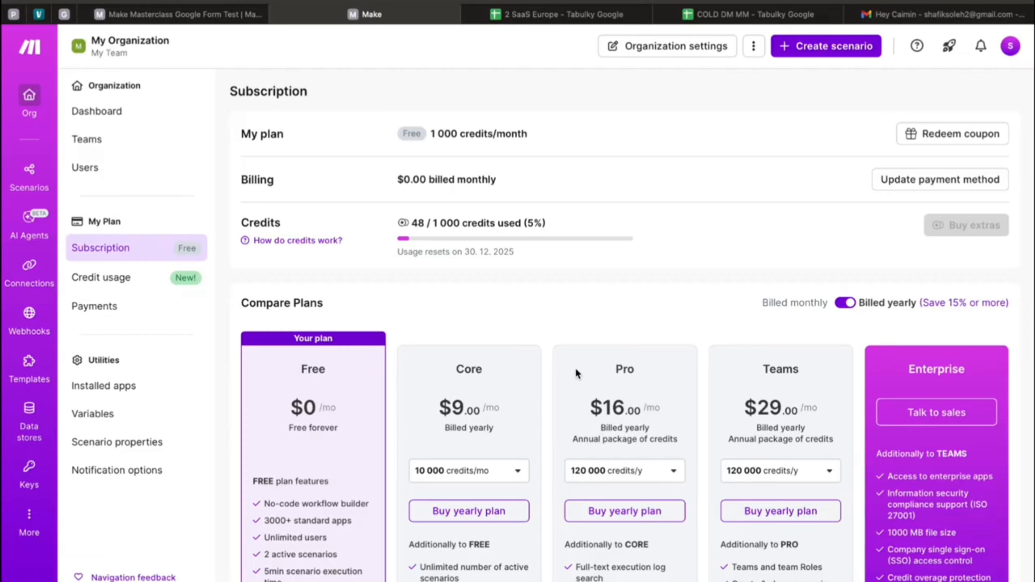
scroll(576, 370, "down", 5)
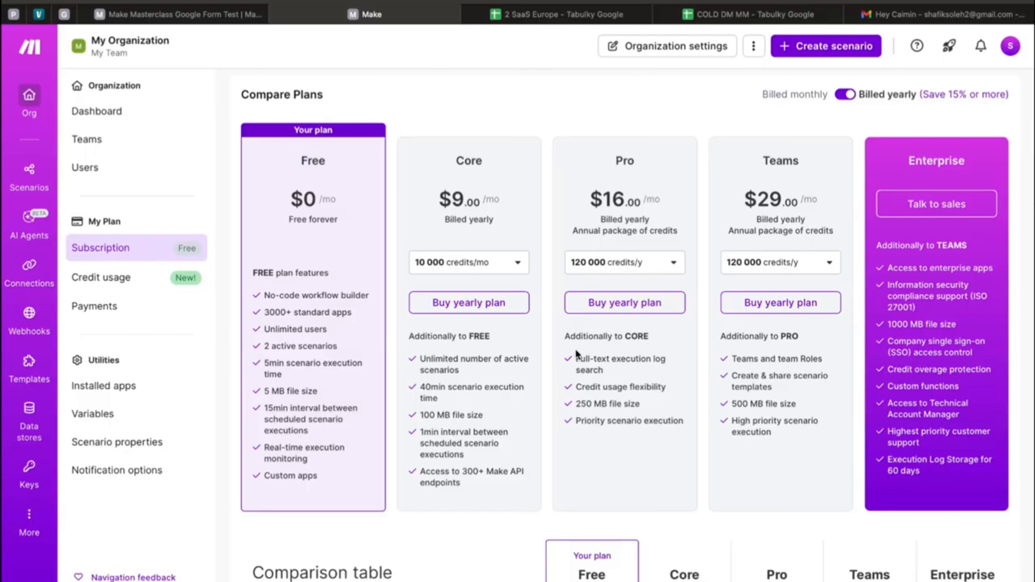
scroll(575, 348, "up", 5)
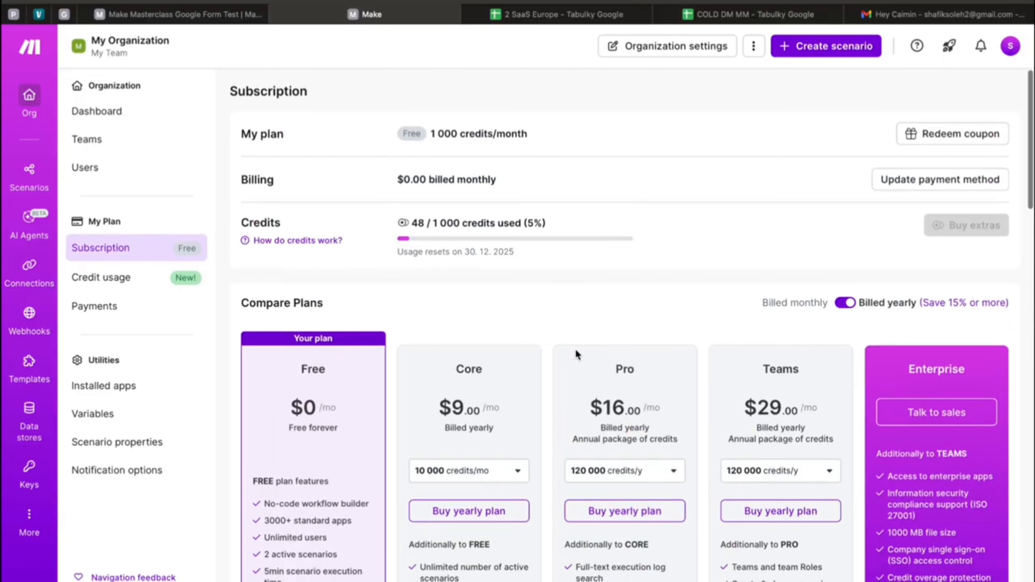
scroll(551, 436, "down", 5)
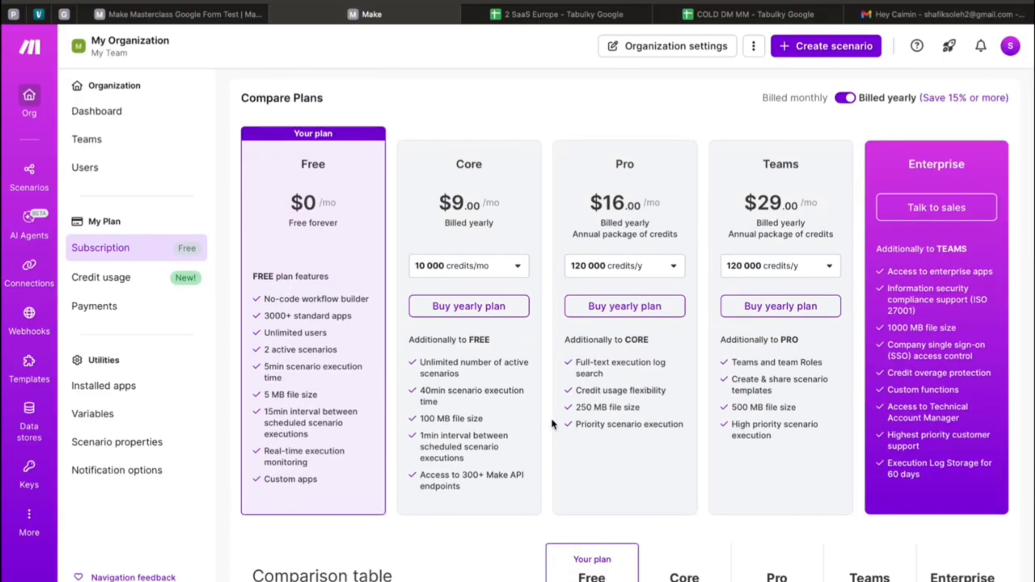